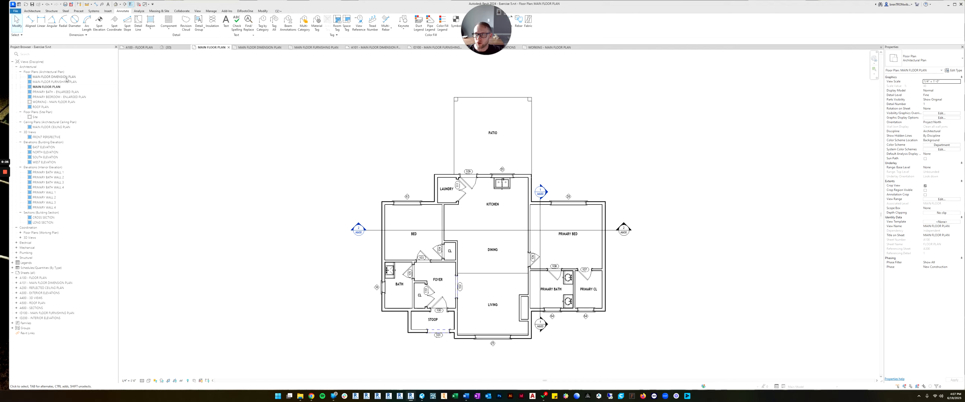
# Open the MAIN FLOOR DIMENSION PLAN and MAIN FLOOR FURNISHING PLAN views and examine which elements each one displays.
pyautogui.doubleClick(54, 77)
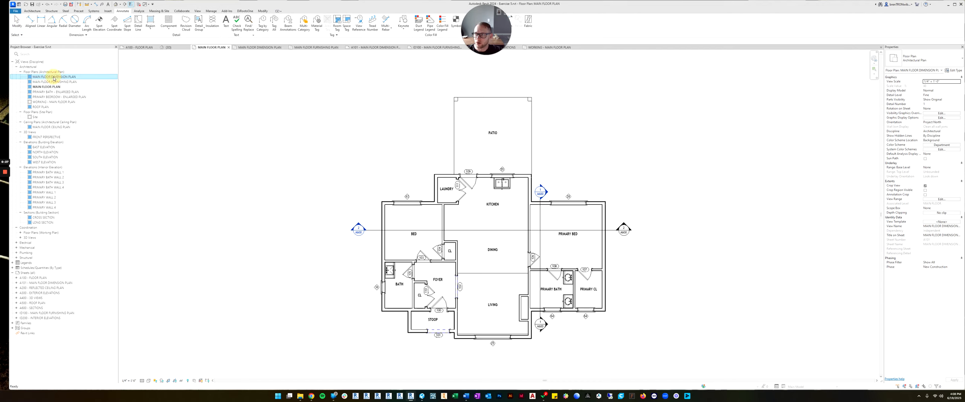
pyautogui.moveTo(530, 158); pyautogui.dragTo(478, 165, button='middle')
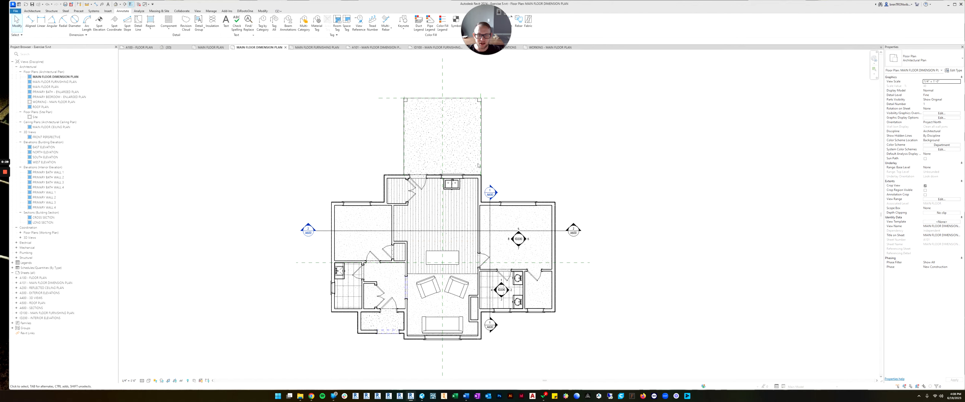
pyautogui.scroll(-2, 540, 186)
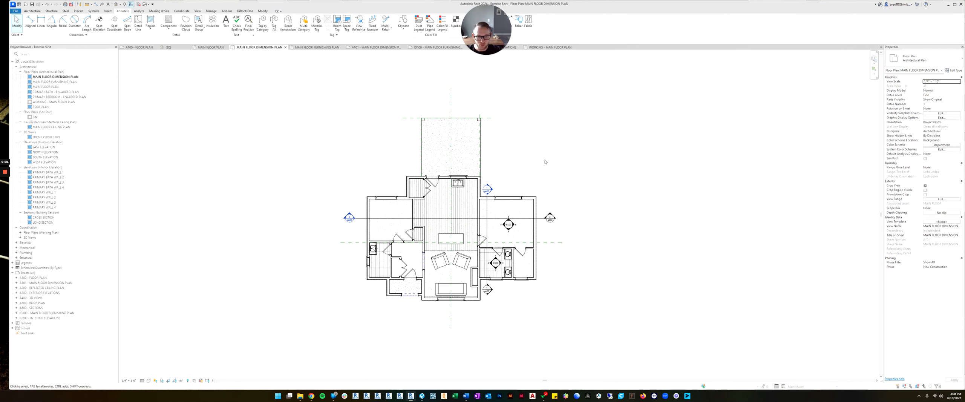
pyautogui.moveTo(490, 161); pyautogui.dragTo(503, 159, button='middle')
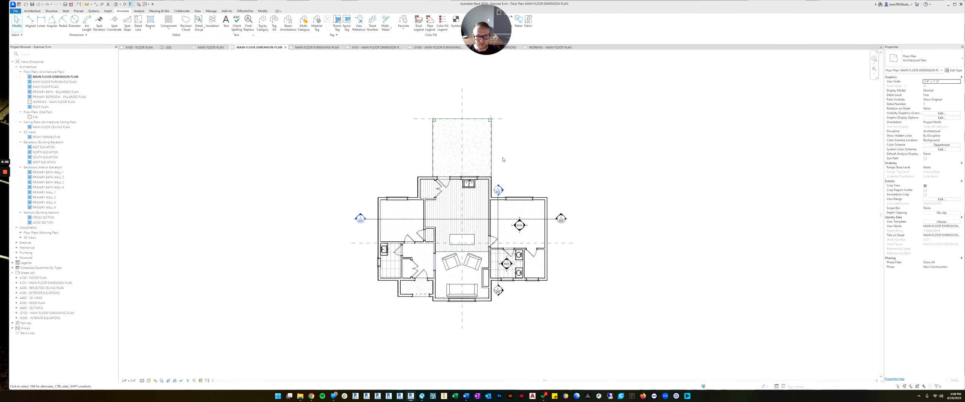
pyautogui.scroll(2, 497, 213)
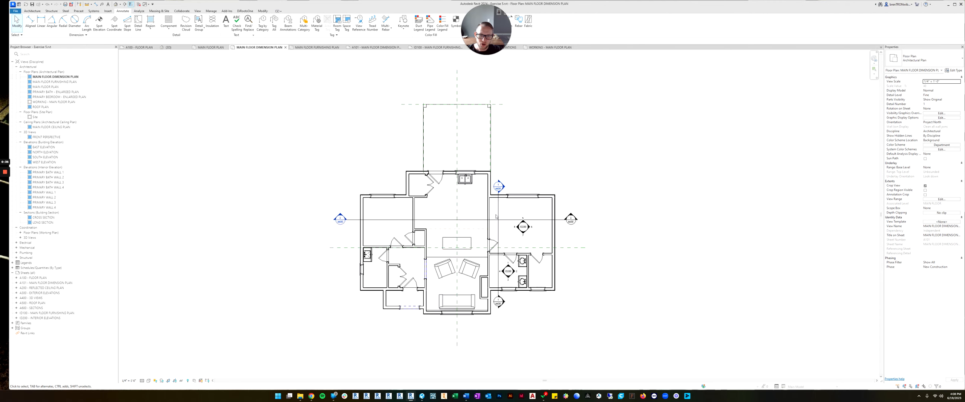
pyautogui.scroll(-3, 490, 181)
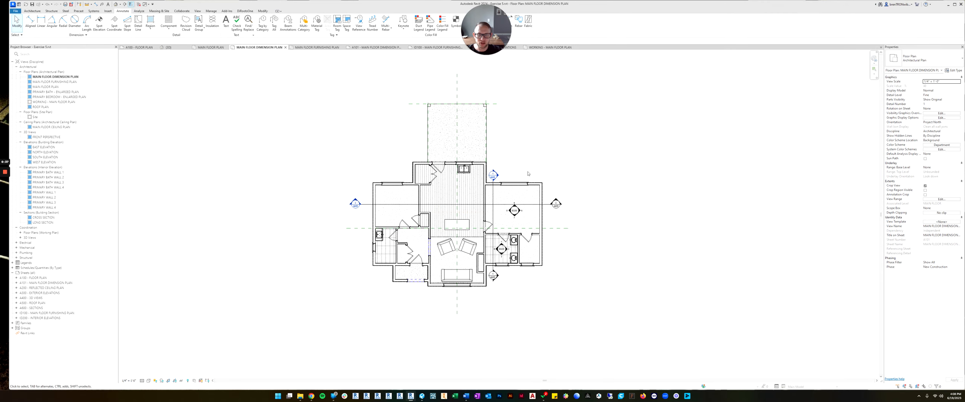
pyautogui.doubleClick(64, 82)
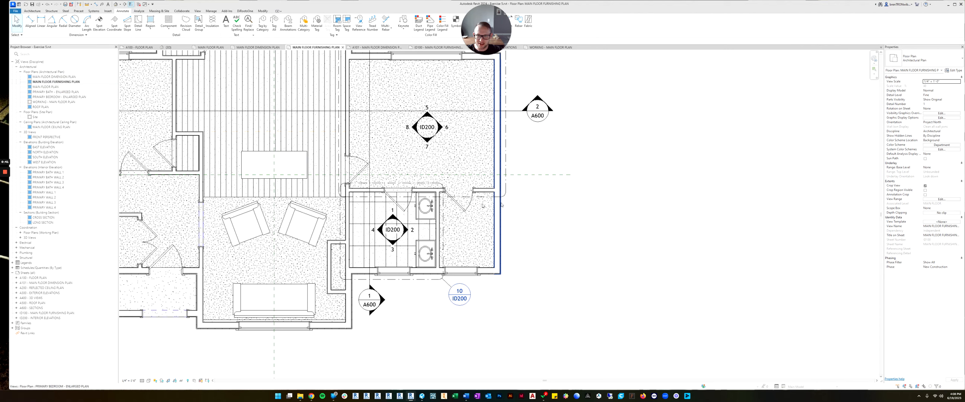
pyautogui.scroll(-3, 368, 155)
# Compare the graphics of the MAIN FLOOR PLAN with the furnishing and dimension plans, finishing in the MAIN FLOOR PLAN view.
pyautogui.doubleClick(47, 88)
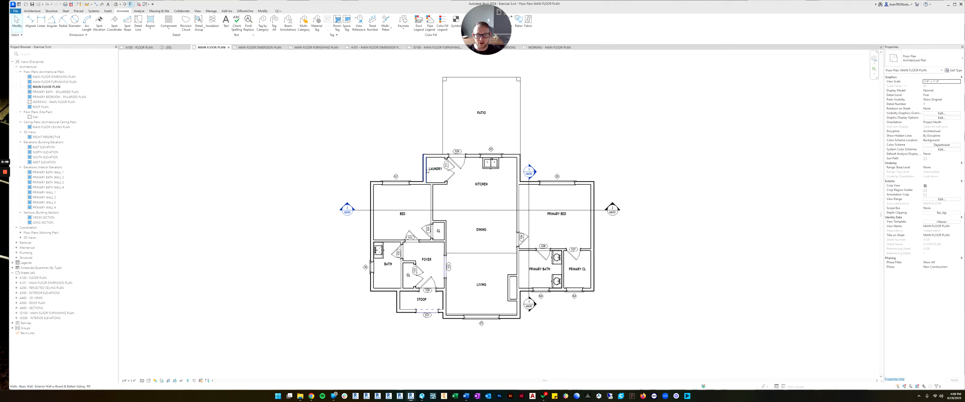
pyautogui.scroll(-2, 483, 151)
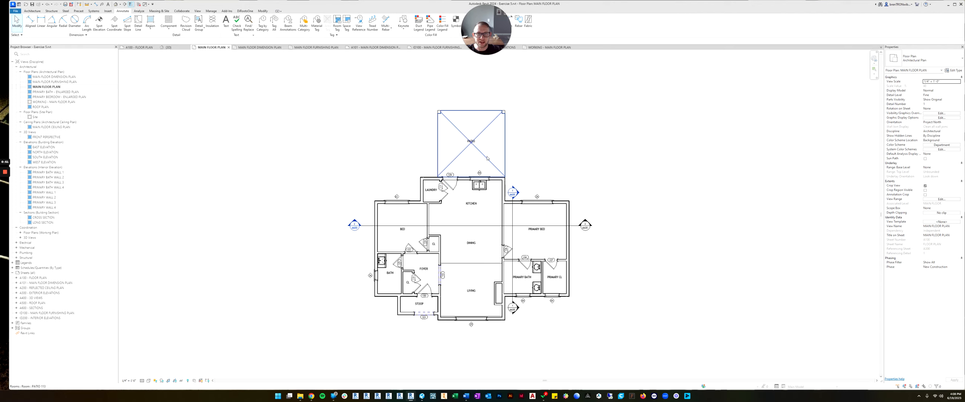
pyautogui.moveTo(455, 185); pyautogui.dragTo(459, 172, button='middle')
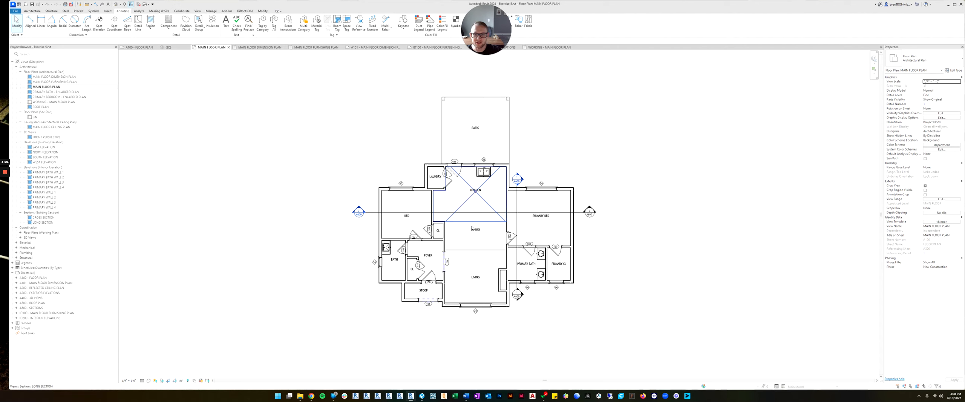
pyautogui.doubleClick(41, 81)
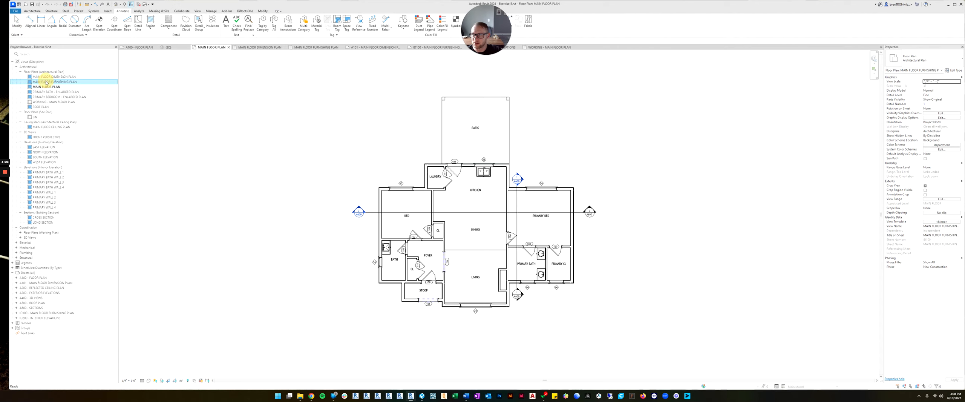
pyautogui.scroll(-1, 386, 197)
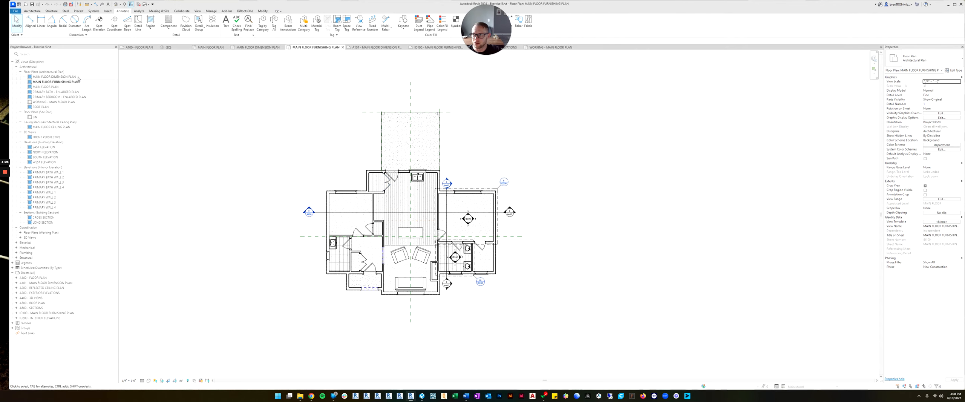
pyautogui.doubleClick(53, 77)
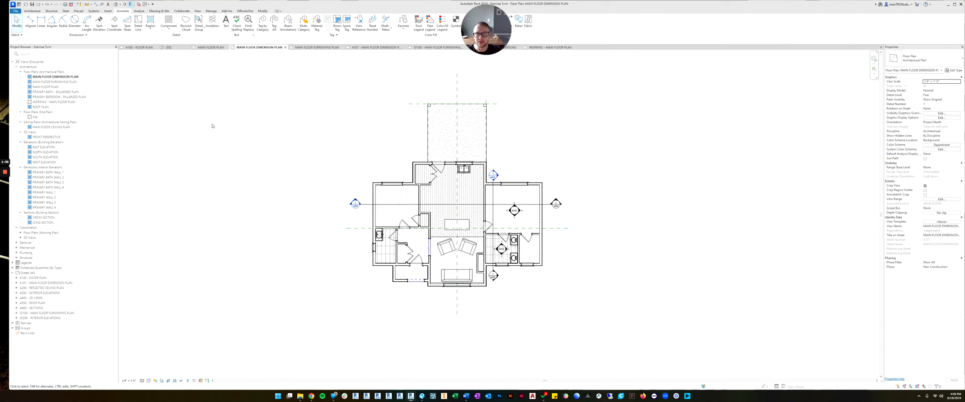
pyautogui.doubleClick(46, 87)
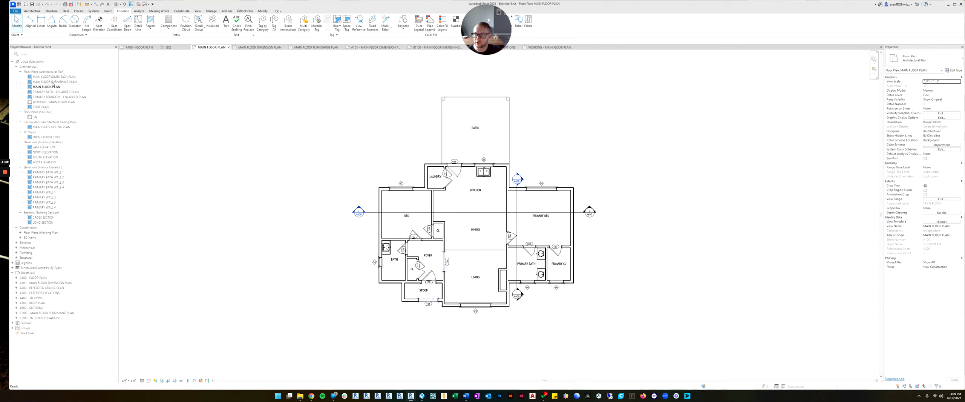
pyautogui.moveTo(402, 187); pyautogui.dragTo(418, 189, button='middle')
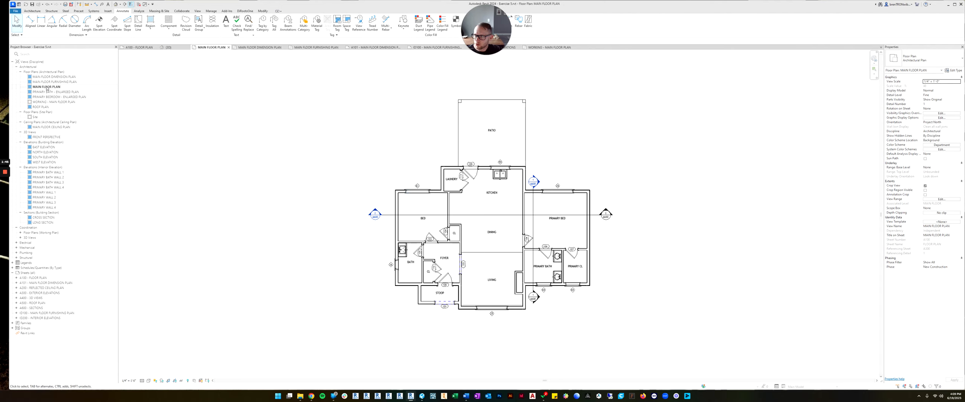
pyautogui.scroll(1, 497, 202)
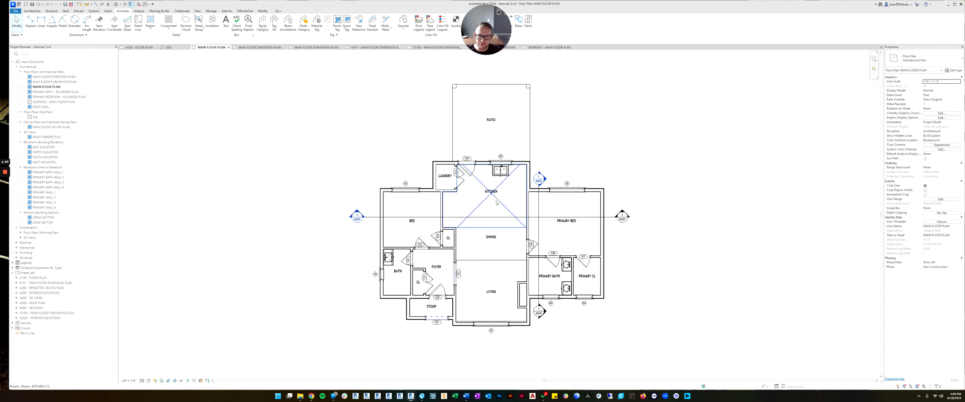
# Create a view template named Temp from the MAIN FLOOR PLAN view, keeping its default properties.
pyautogui.rightClick(39, 86)
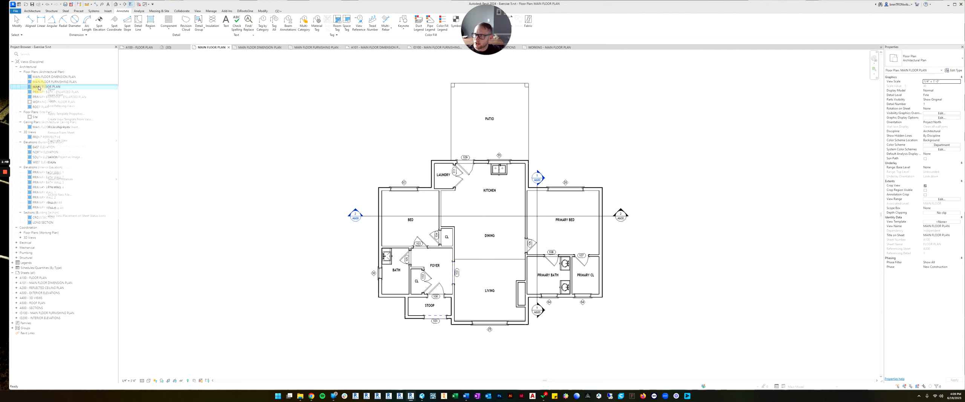
pyautogui.click(80, 120)
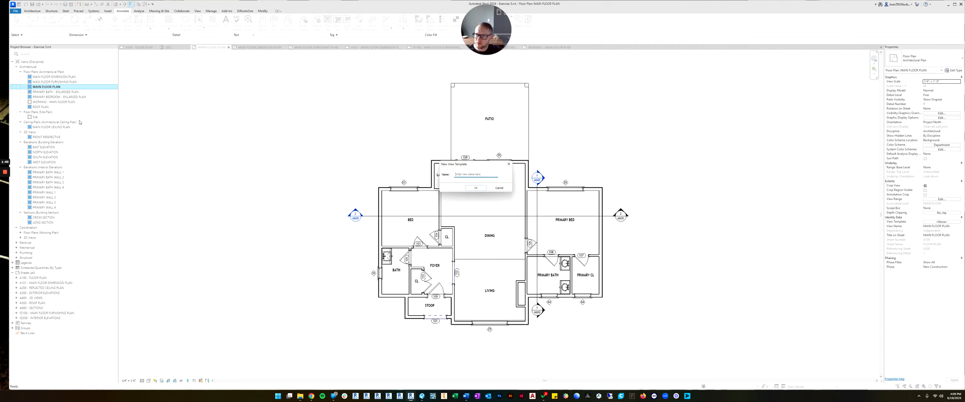
pyautogui.click(464, 174)
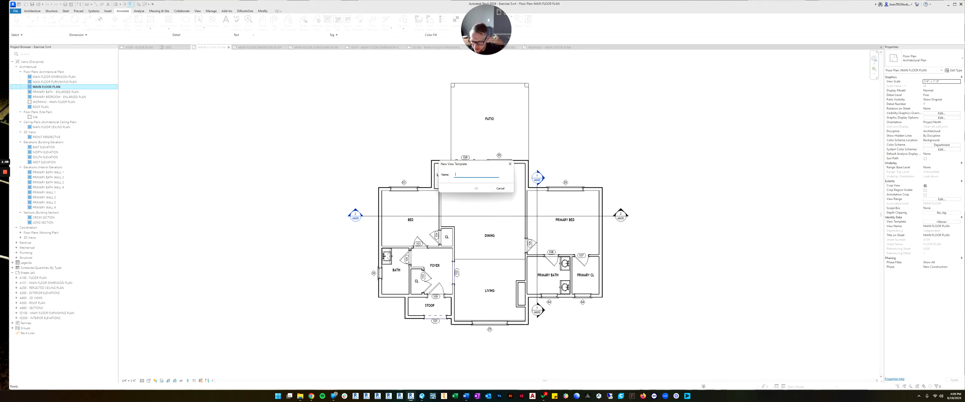
pyautogui.write('Te')
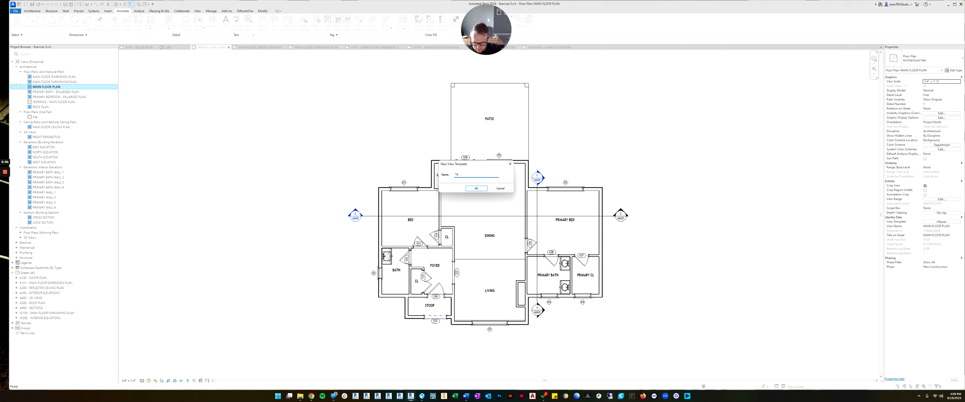
pyautogui.write('mp')
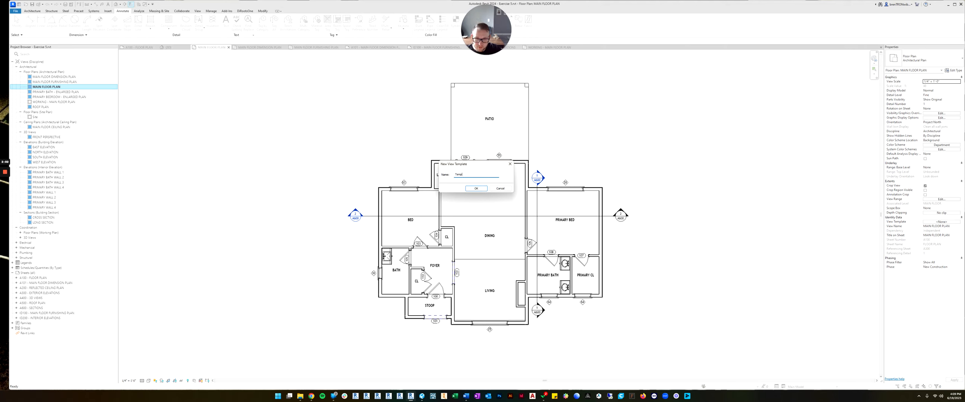
pyautogui.click(476, 188)
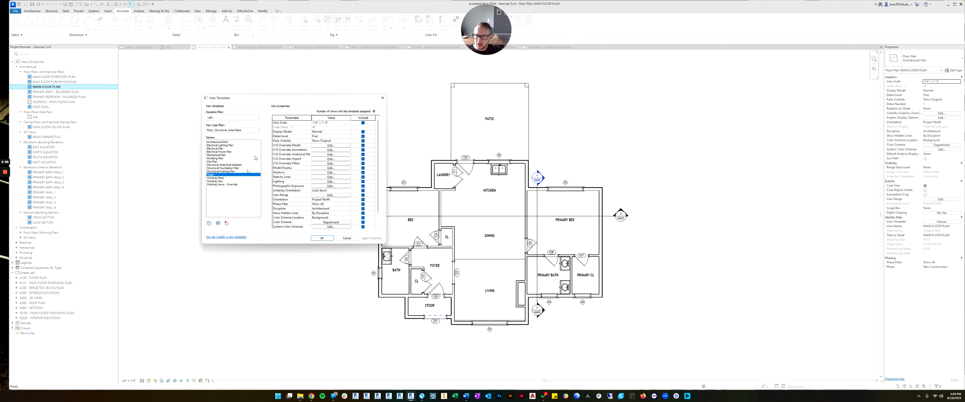
pyautogui.click(323, 238)
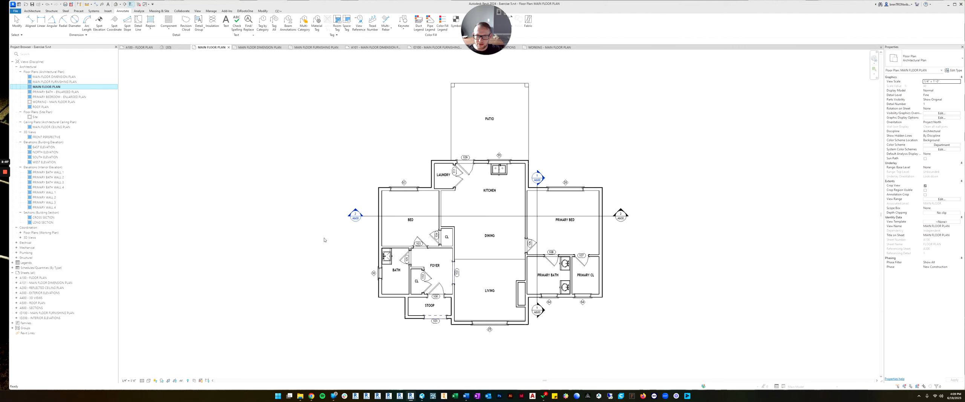
# Apply the Temp view template to the main floor dimension and furnishing plans and the enlarged PRIMARY BATH and PRIMARY BEDROOM plans together.
pyautogui.click(46, 77)
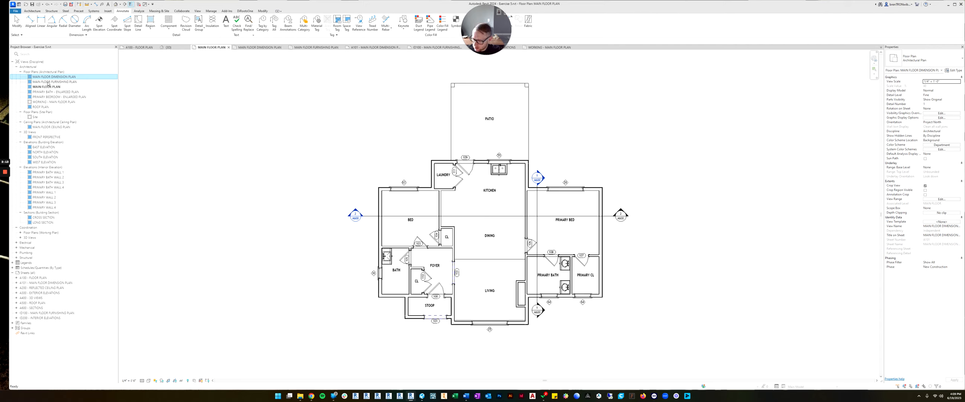
pyautogui.keyDown('ctrl'); pyautogui.click(48, 82); pyautogui.keyUp('ctrl')
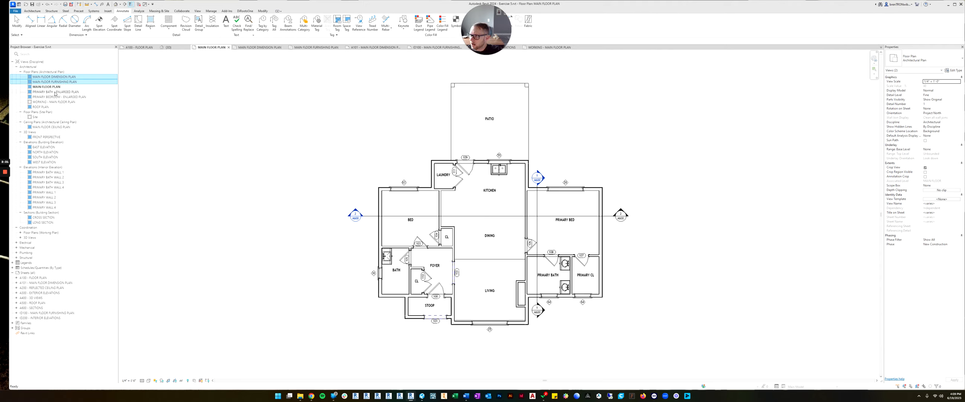
pyautogui.keyDown('ctrl'); pyautogui.click(56, 92); pyautogui.keyUp('ctrl')
pyautogui.keyDown('ctrl'); pyautogui.click(56, 96); pyautogui.keyUp('ctrl')
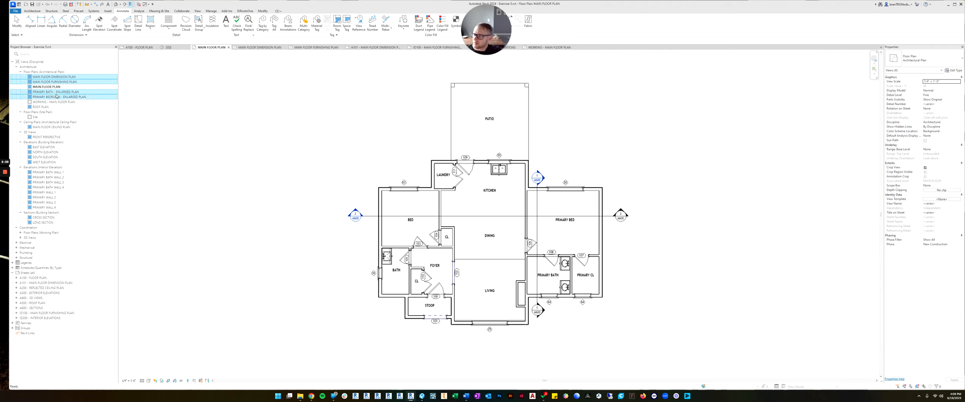
pyautogui.rightClick(72, 79)
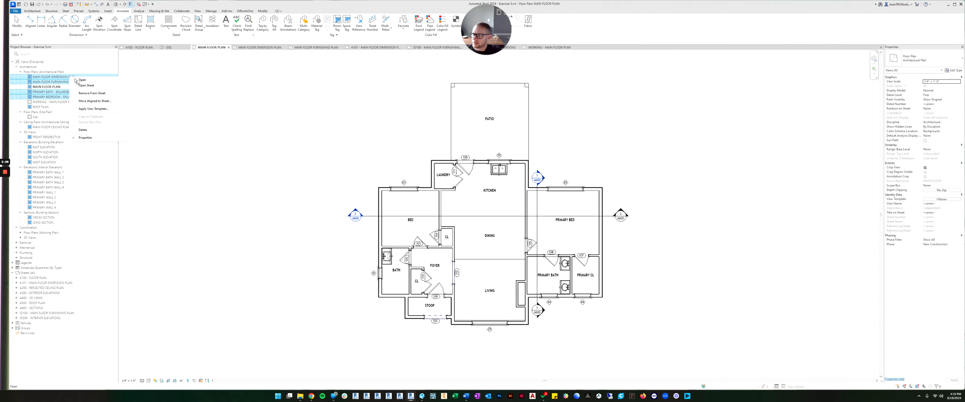
pyautogui.click(92, 109)
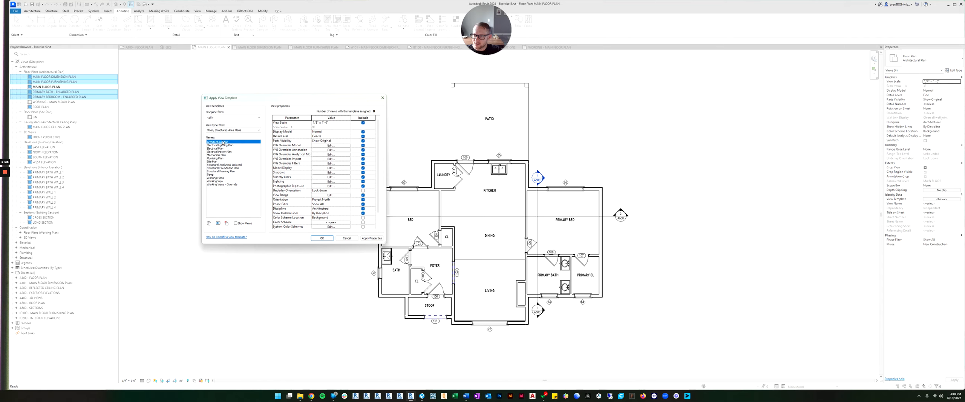
pyautogui.click(212, 175)
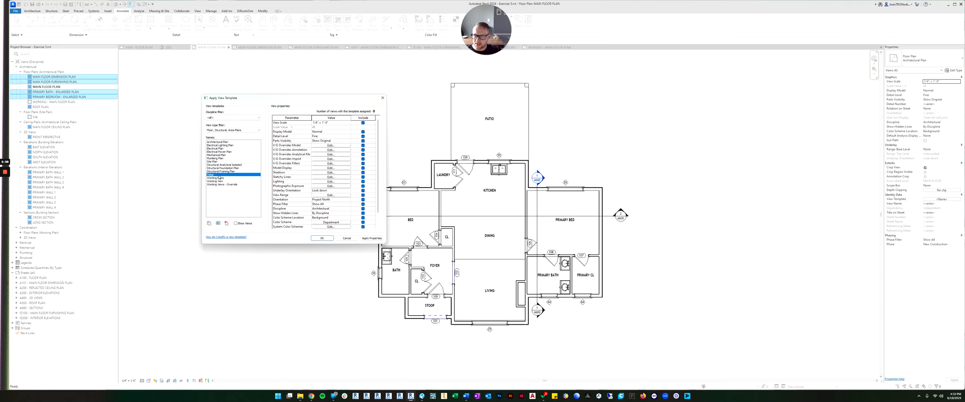
pyautogui.click(321, 236)
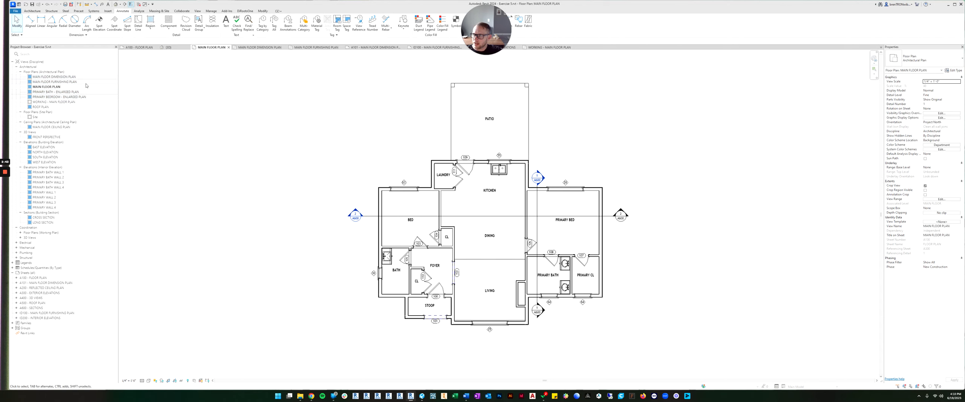
# Open the MAIN FLOOR DIMENSION PLAN and check how the applied template displays the house and patio.
pyautogui.doubleClick(71, 77)
pyautogui.scroll(3, 473, 148)
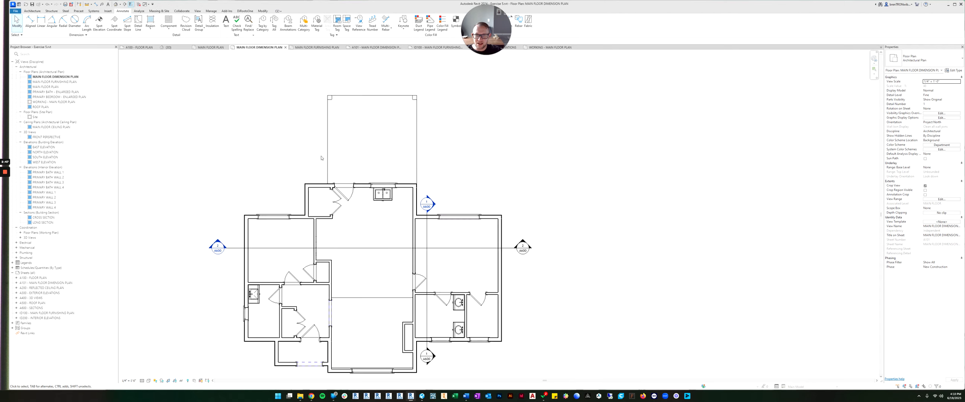
pyautogui.moveTo(321, 158); pyautogui.dragTo(366, 158, button='middle')
pyautogui.scroll(-2, 400, 231)
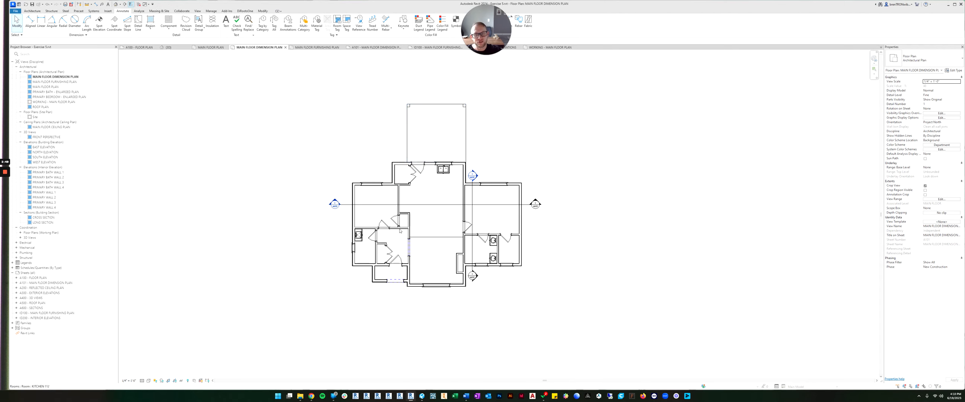
pyautogui.moveTo(419, 204); pyautogui.dragTo(419, 217, button='middle')
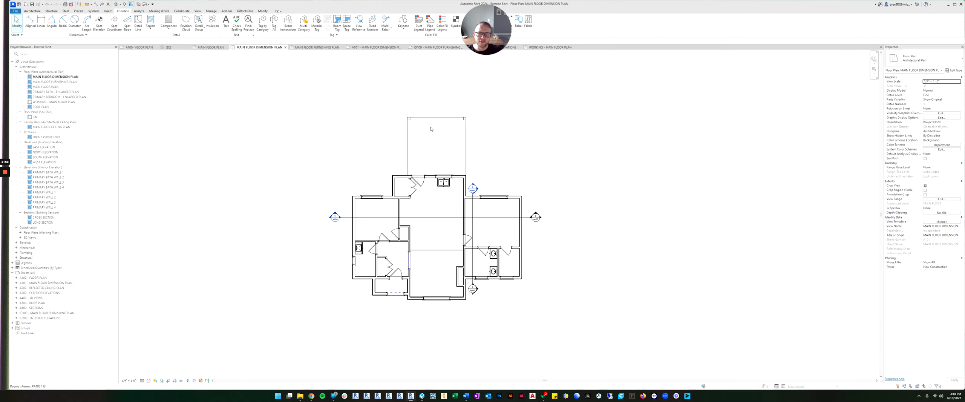
pyautogui.scroll(1, 444, 211)
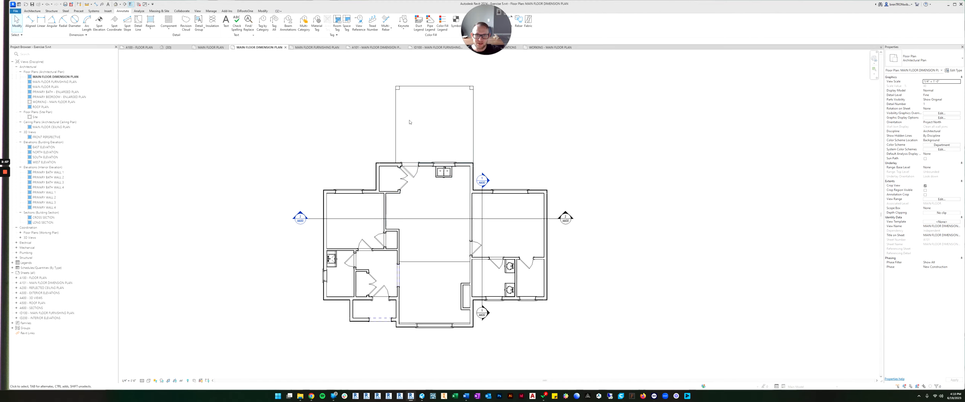
pyautogui.click(398, 112)
pyautogui.click(565, 124)
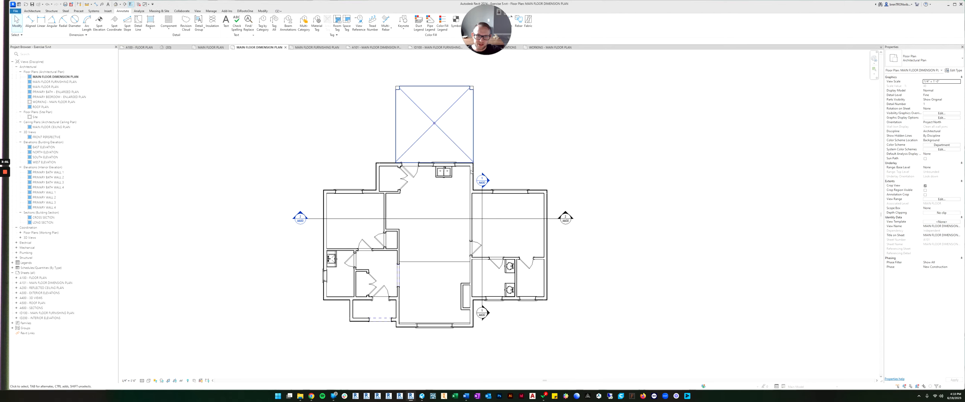
pyautogui.moveTo(418, 267); pyautogui.dragTo(426, 254, button='middle')
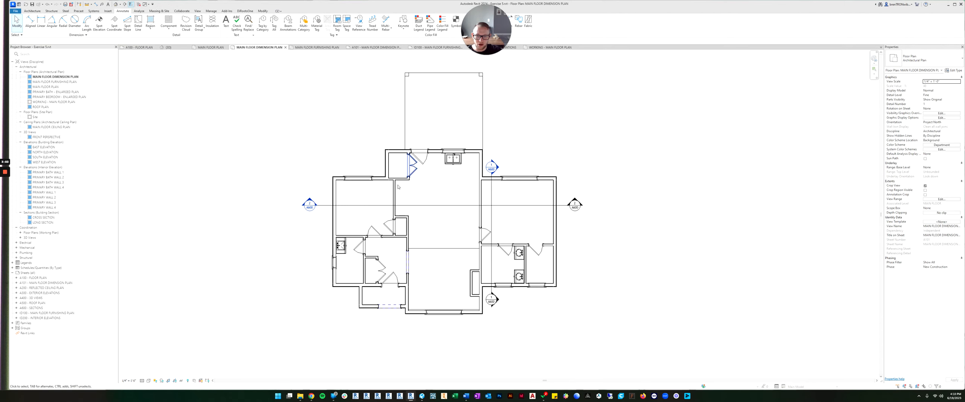
pyautogui.scroll(2, 461, 226)
pyautogui.scroll(-2, 462, 223)
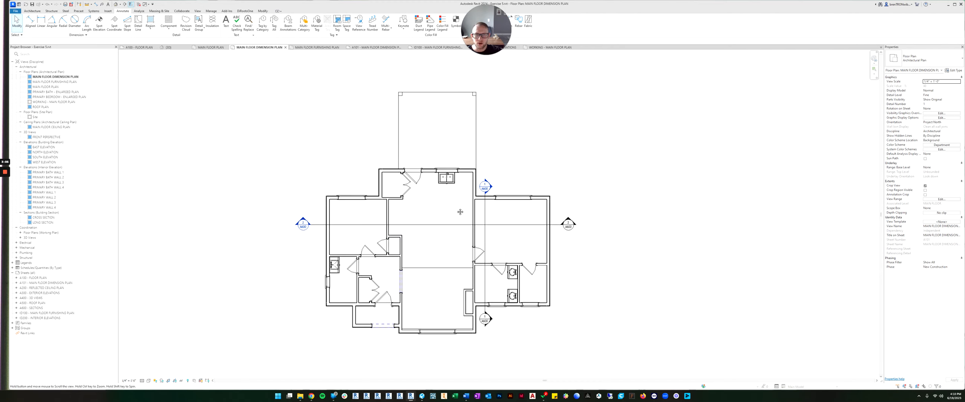
pyautogui.scroll(2, 321, 138)
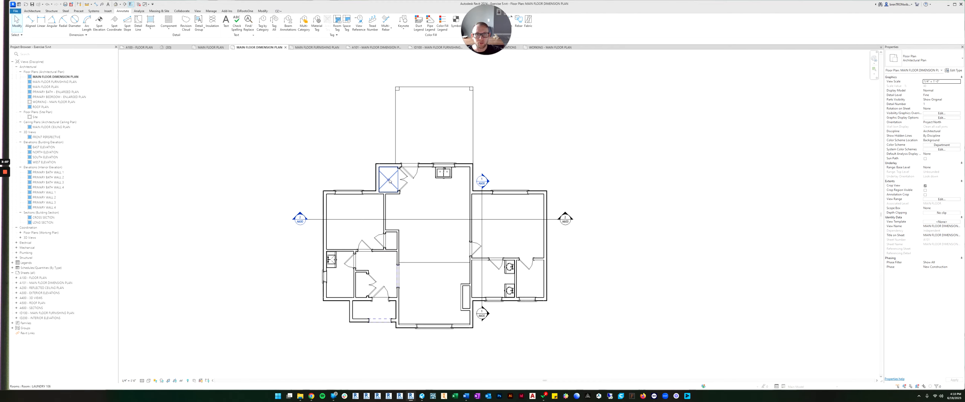
pyautogui.scroll(-2, 368, 175)
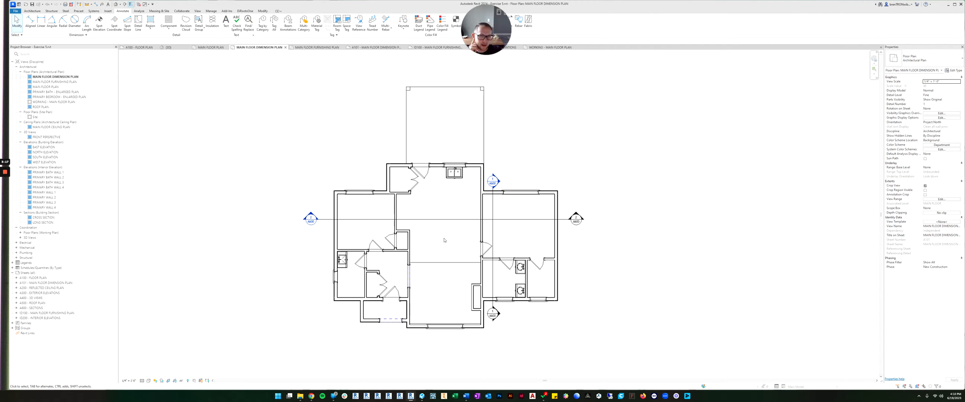
# Review the Temp template's included properties in the MAIN FLOOR DIMENSION PLAN's view template assignment, closing it without assigning a template.
pyautogui.click(66, 77)
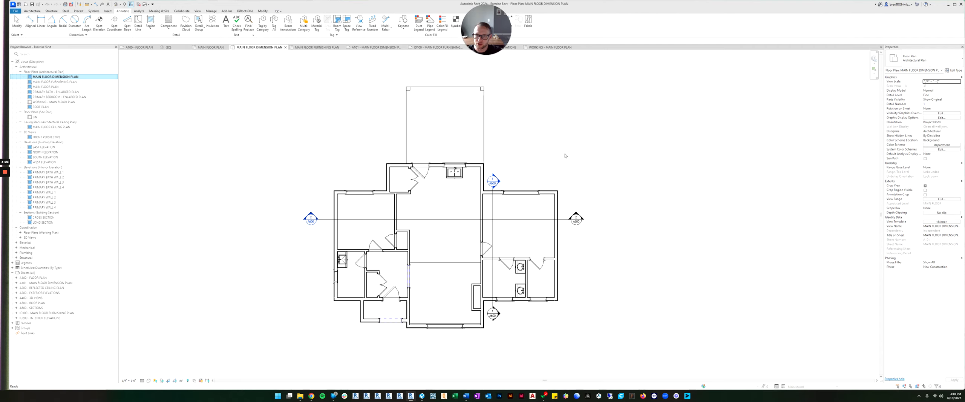
pyautogui.rightClick(54, 78)
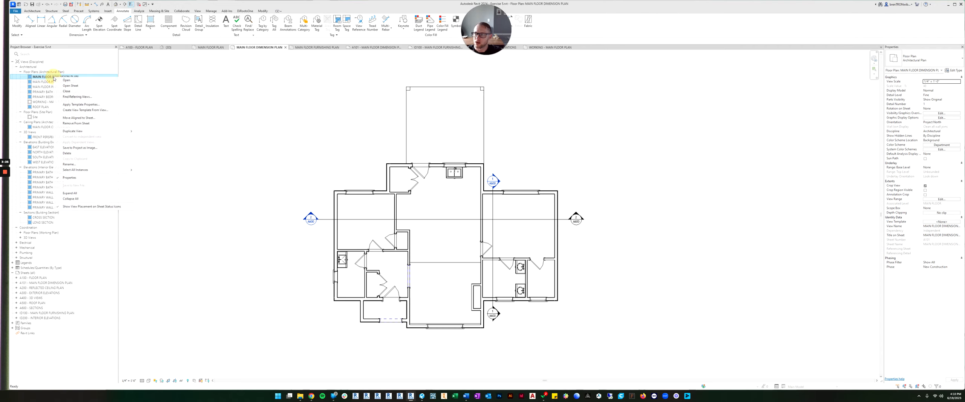
pyautogui.moveTo(130, 127)
pyautogui.click(319, 131)
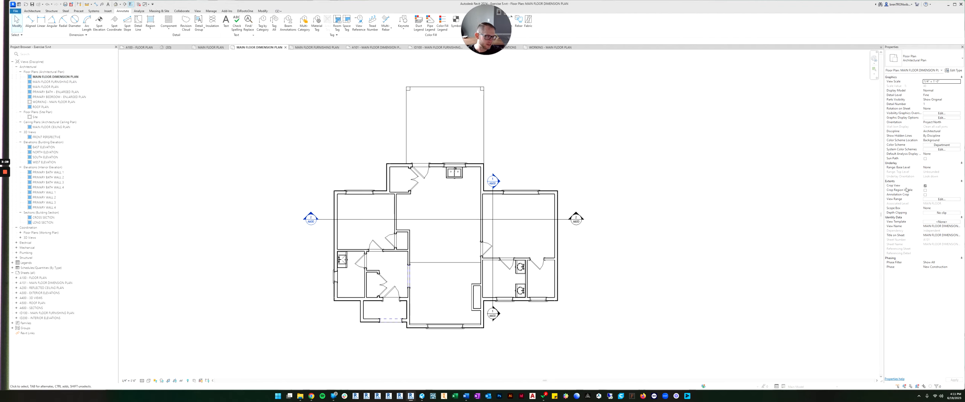
pyautogui.click(937, 223)
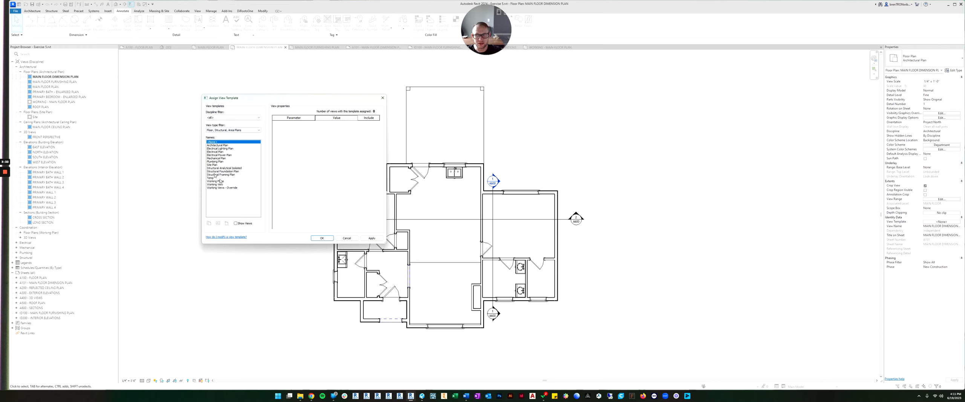
pyautogui.click(211, 178)
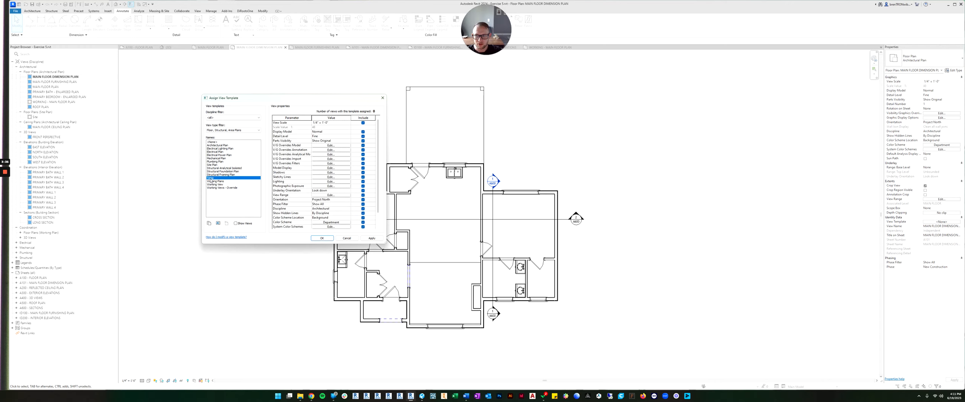
pyautogui.click(382, 99)
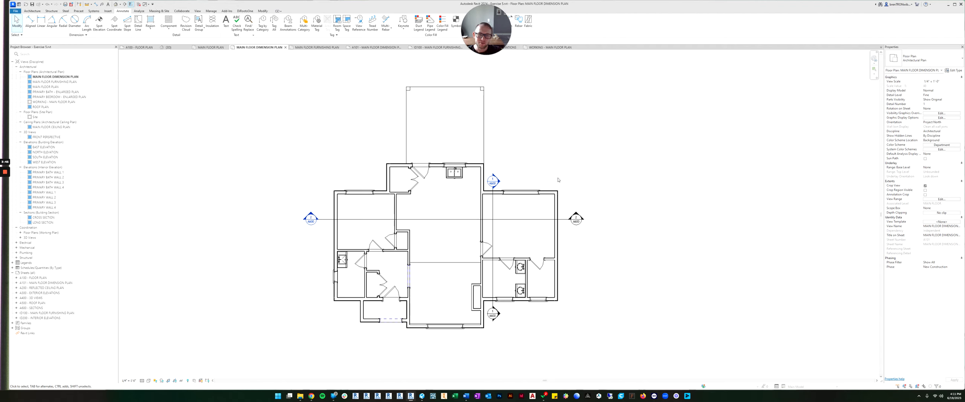
# Delete the Temp view template from the project's view templates.
pyautogui.moveTo(513, 205); pyautogui.dragTo(525, 206, button='middle')
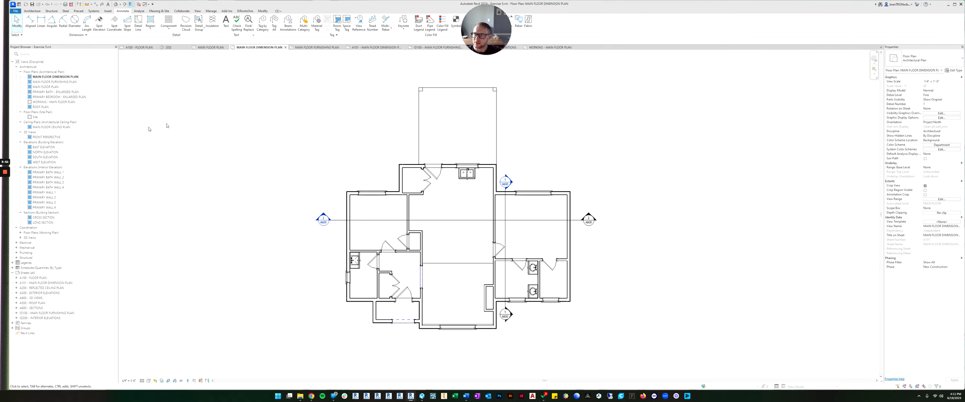
pyautogui.click(198, 11)
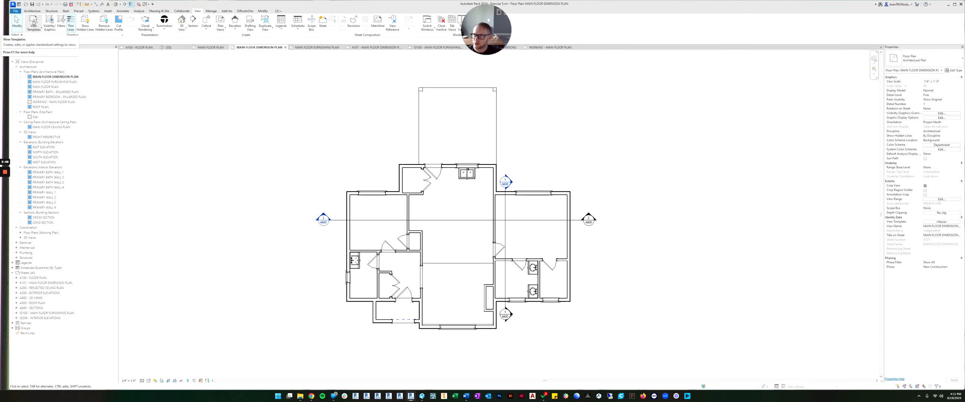
pyautogui.click(34, 22)
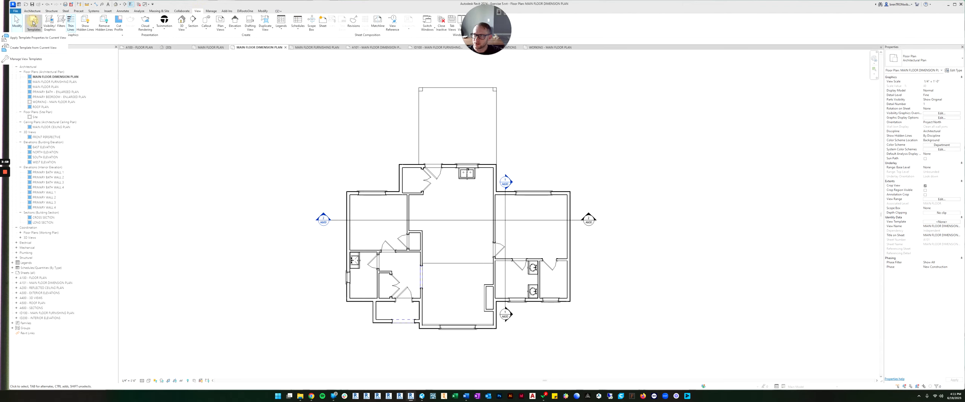
pyautogui.click(23, 59)
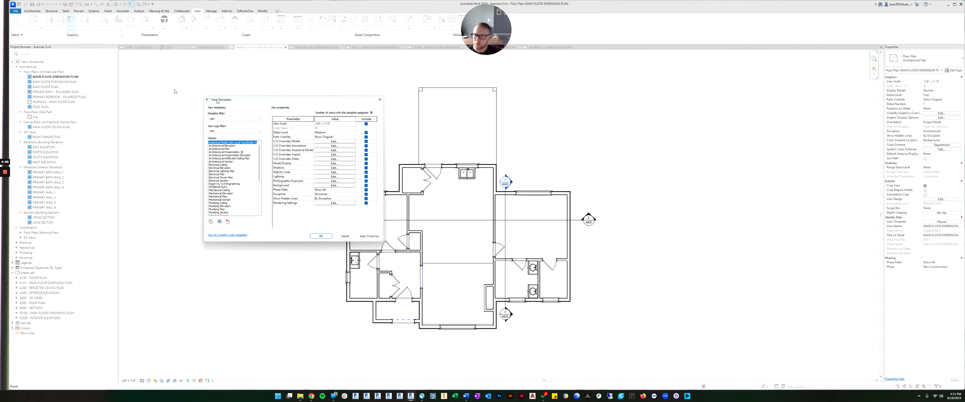
pyautogui.scroll(-7, 212, 192)
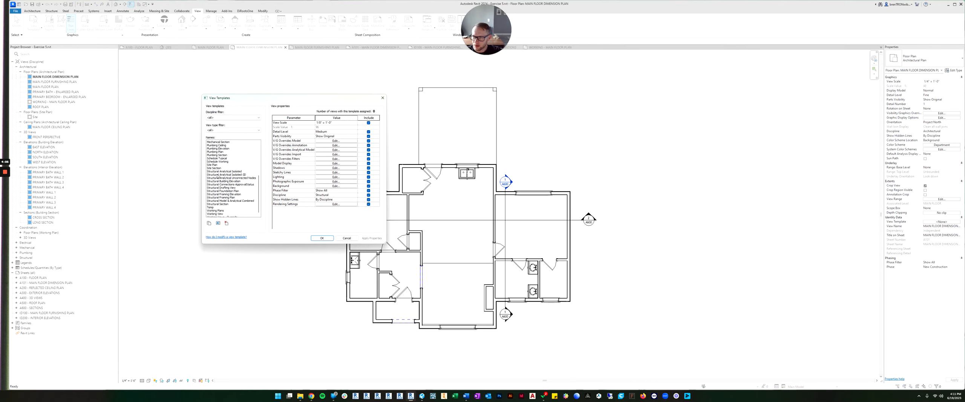
pyautogui.click(212, 204)
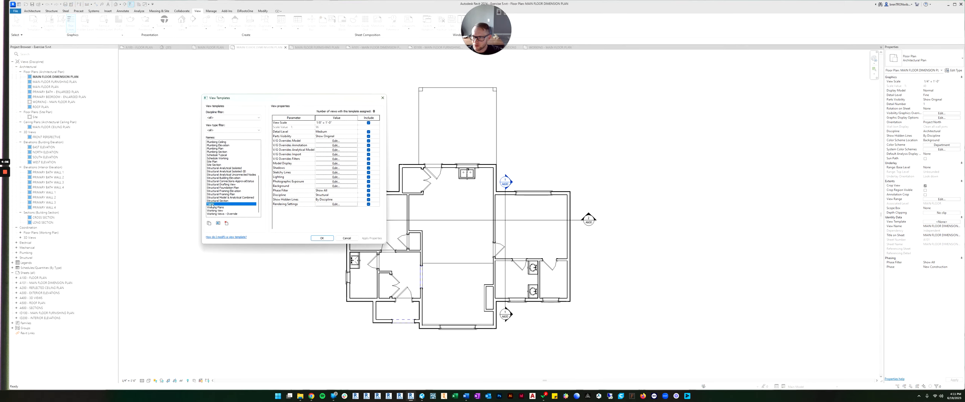
pyautogui.click(227, 224)
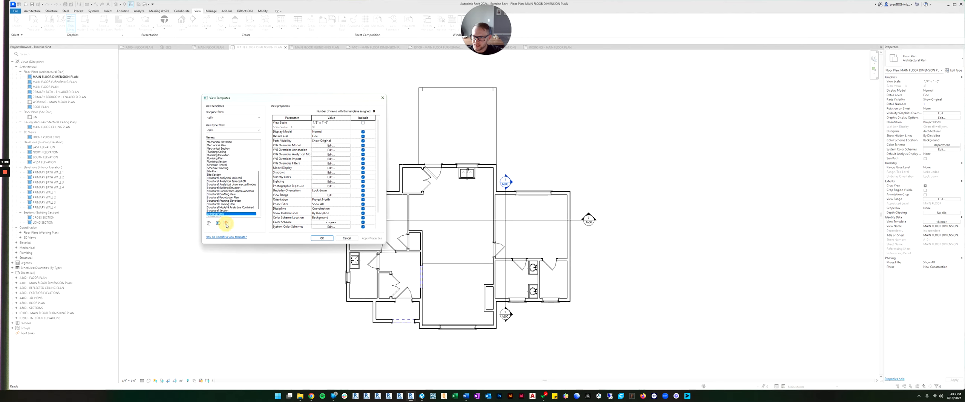
pyautogui.click(322, 238)
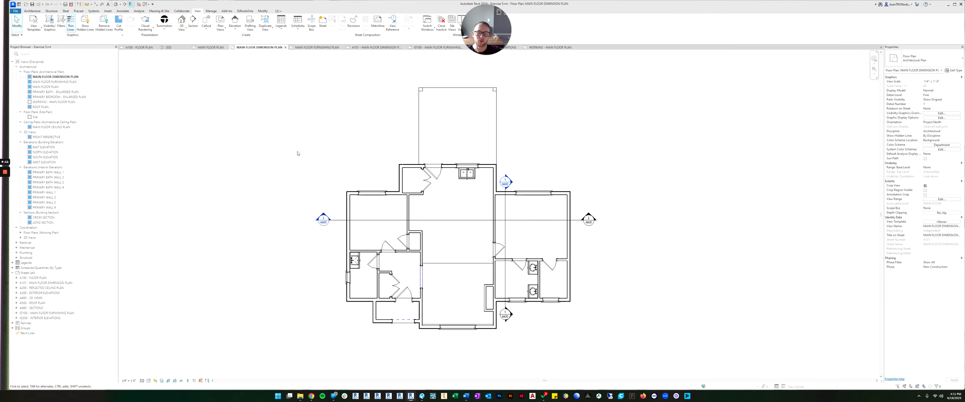
pyautogui.moveTo(288, 167); pyautogui.dragTo(372, 158, button='middle')
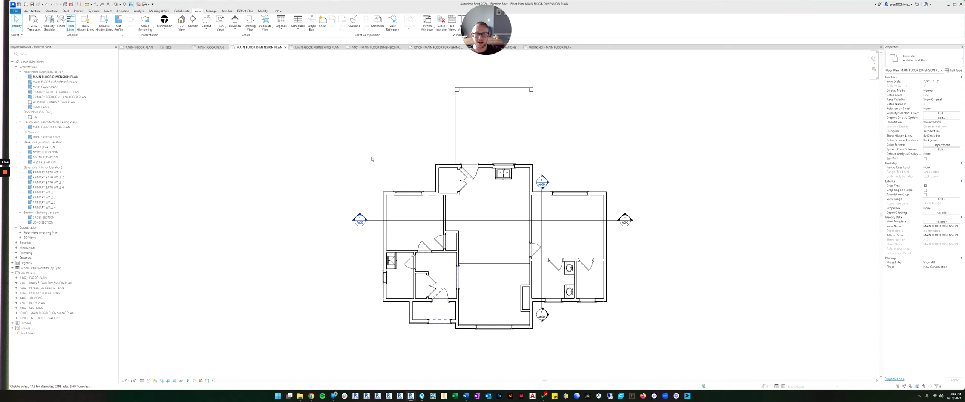
pyautogui.moveTo(578, 152); pyautogui.dragTo(560, 173, button='middle')
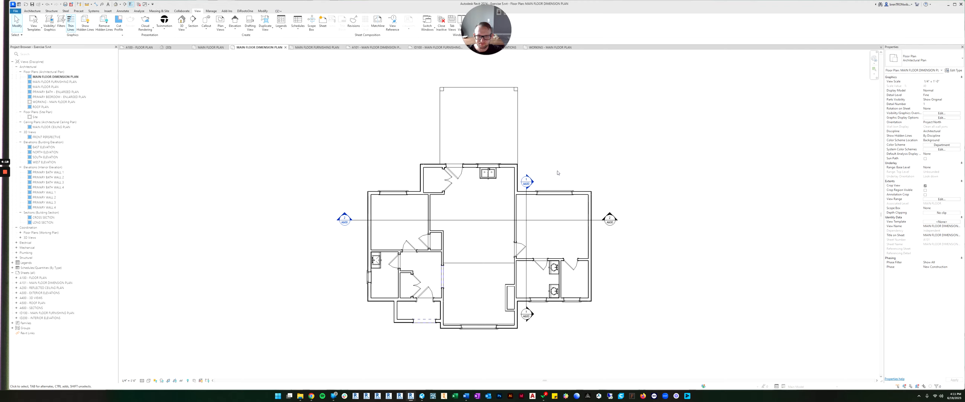
pyautogui.moveTo(553, 166); pyautogui.dragTo(560, 164, button='middle')
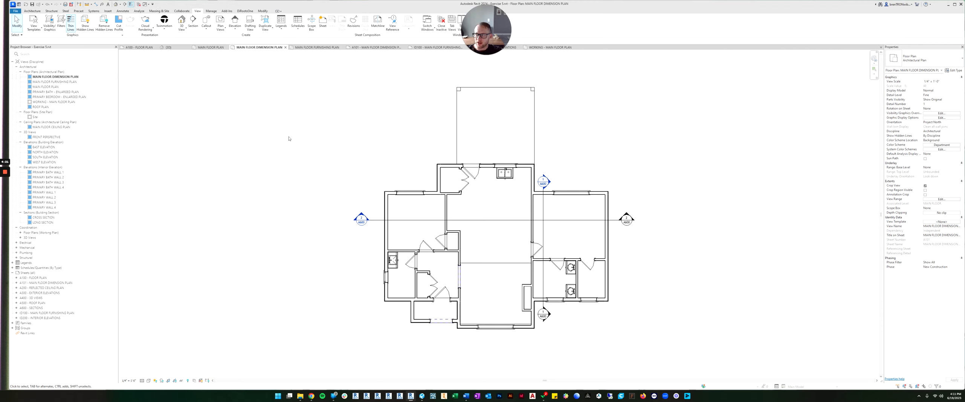
pyautogui.moveTo(391, 143); pyautogui.dragTo(388, 135, button='middle')
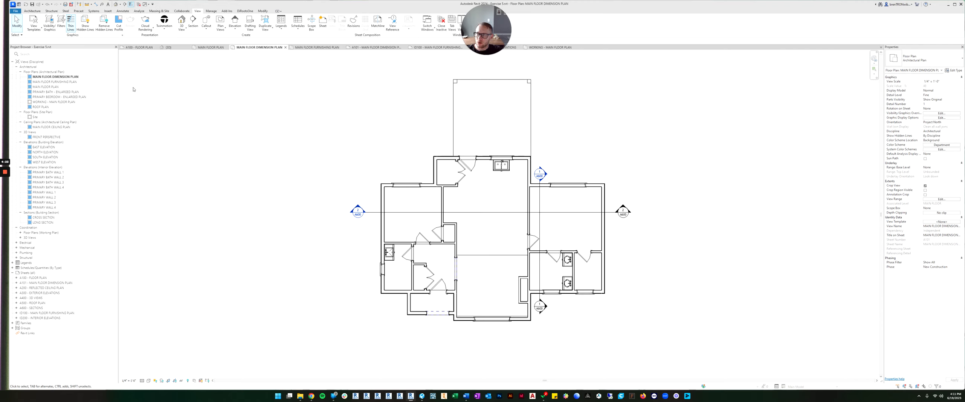
pyautogui.scroll(2, 498, 137)
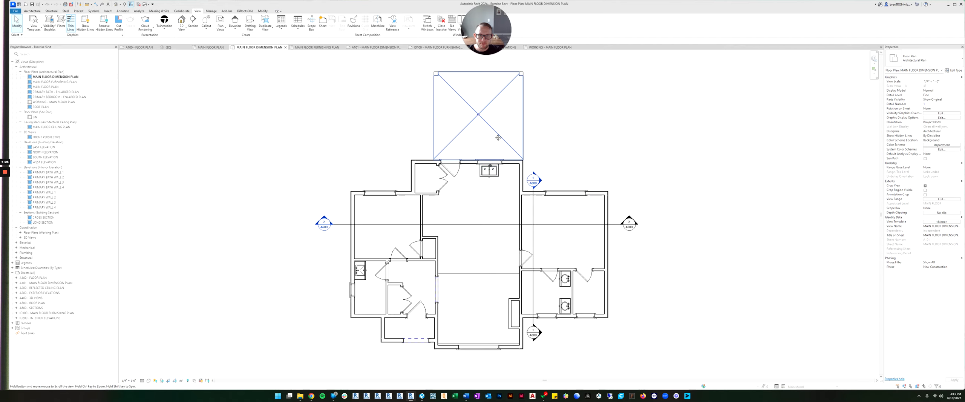
pyautogui.moveTo(499, 137); pyautogui.dragTo(497, 143, button='middle')
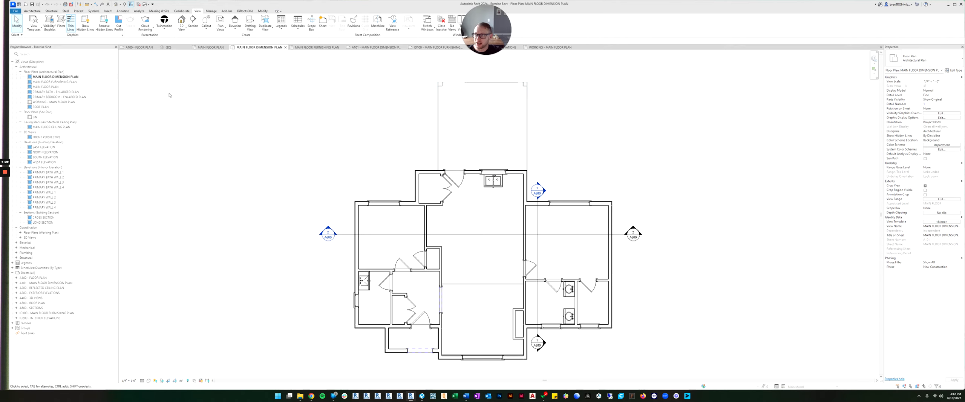
# Start the Aligned dimension command, briefly switching to Linear and back to Aligned.
pyautogui.click(122, 11)
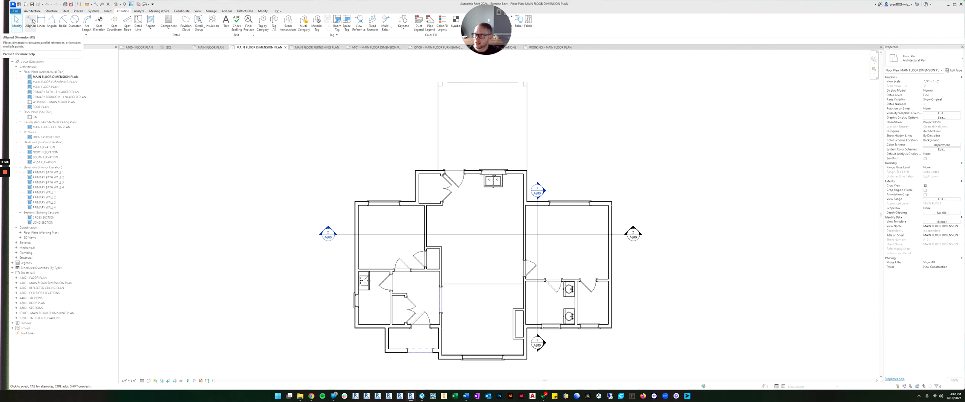
pyautogui.click(31, 22)
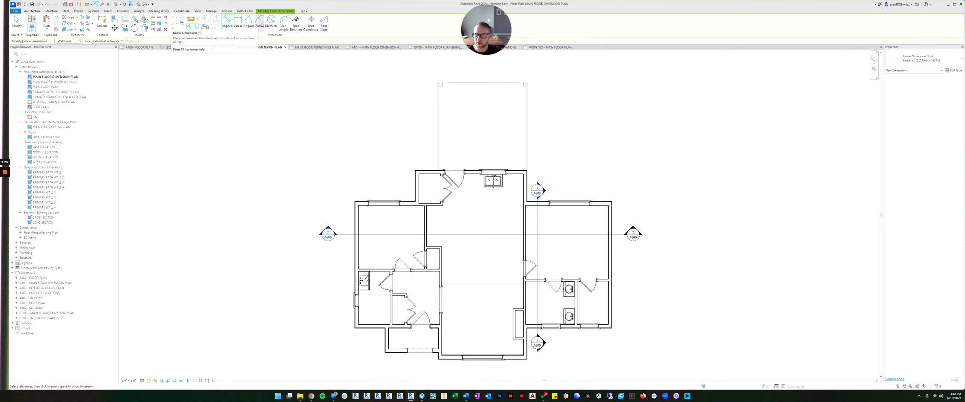
pyautogui.click(237, 21)
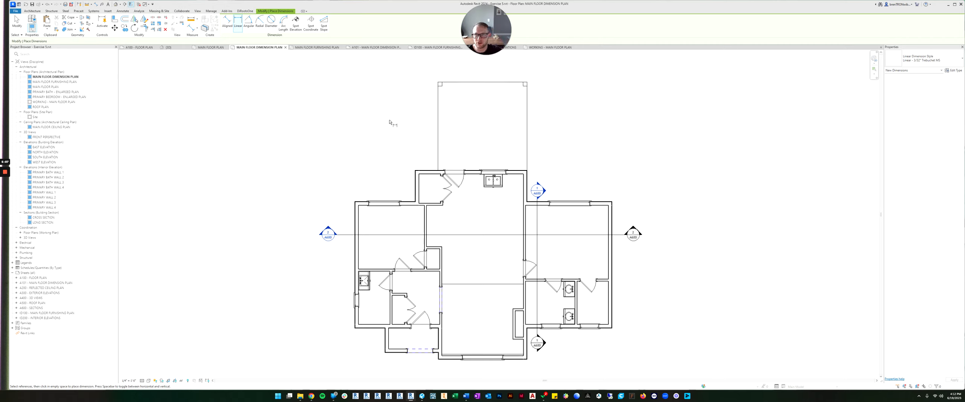
pyautogui.click(227, 21)
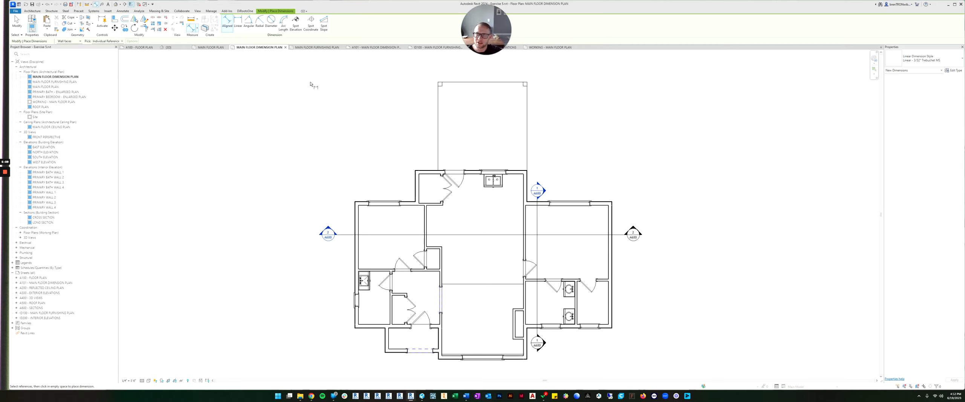
# Examine the exterior walls and window at the house's northwest corner for suitable dimension references.
pyautogui.moveTo(416, 118); pyautogui.dragTo(432, 150, button='middle')
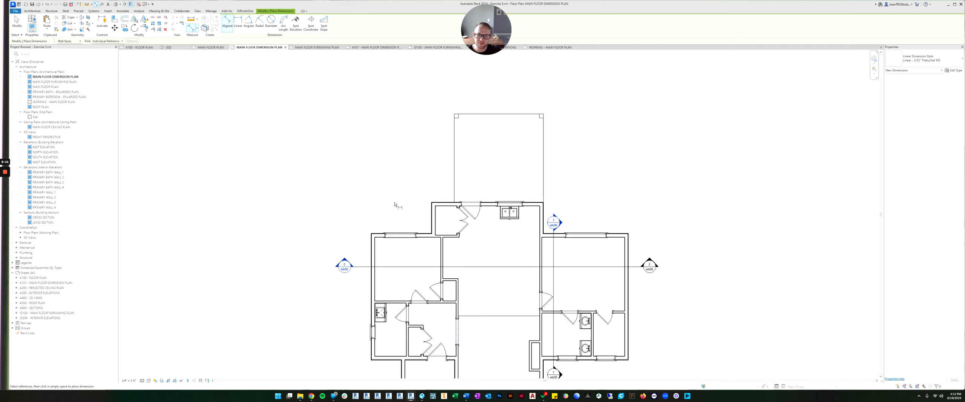
pyautogui.scroll(5, 368, 245)
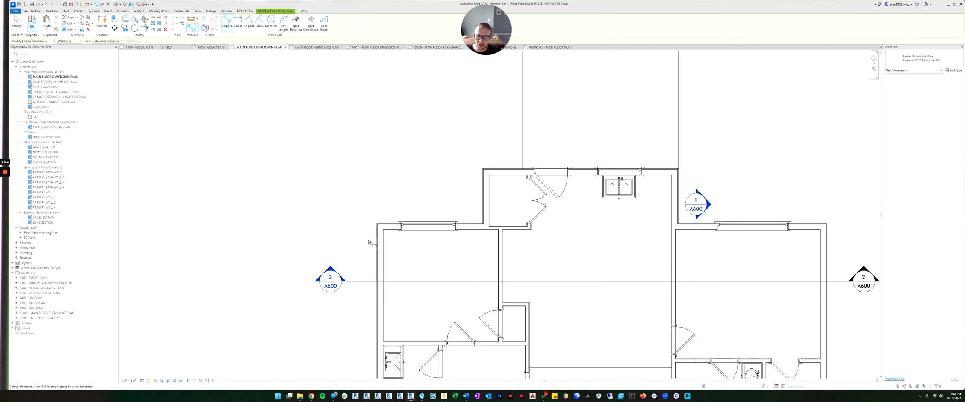
pyautogui.scroll(-4, 388, 215)
pyautogui.scroll(6, 386, 219)
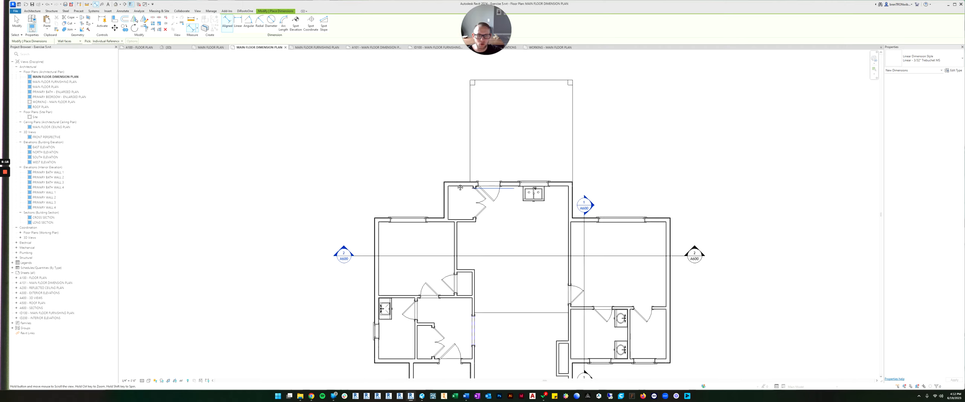
pyautogui.moveTo(309, 226); pyautogui.dragTo(329, 239, button='middle')
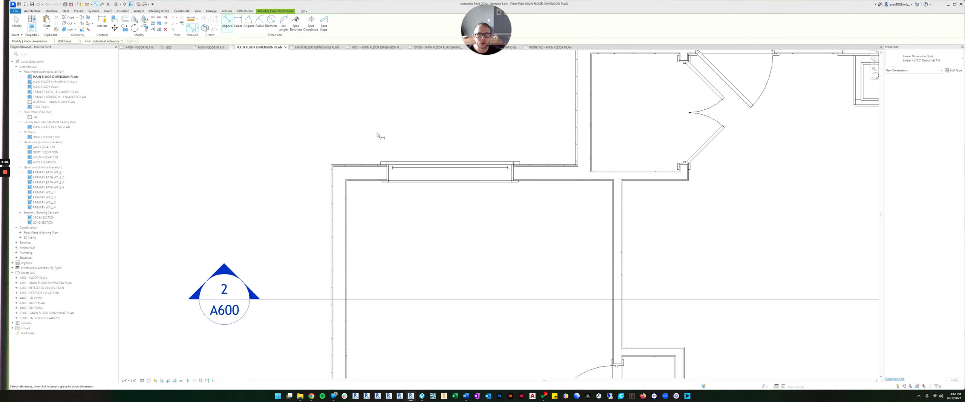
pyautogui.moveTo(439, 158); pyautogui.dragTo(448, 189, button='middle')
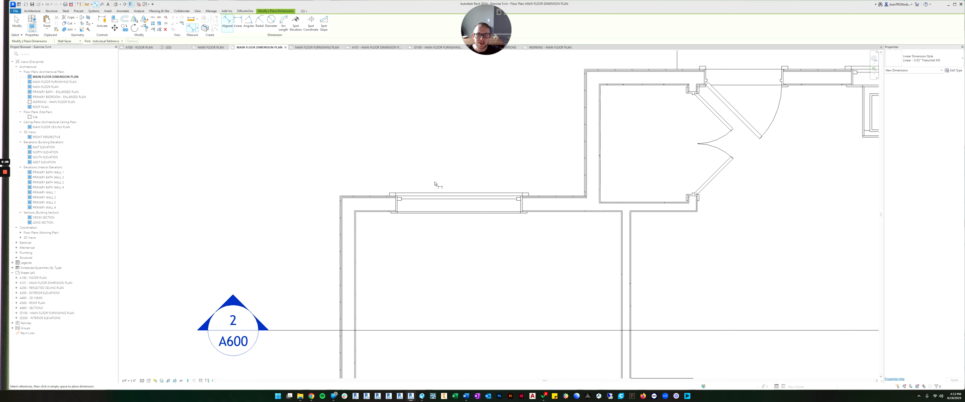
pyautogui.scroll(-2, 435, 184)
pyautogui.moveTo(442, 188); pyautogui.dragTo(418, 179, button='middle')
pyautogui.scroll(2, 526, 217)
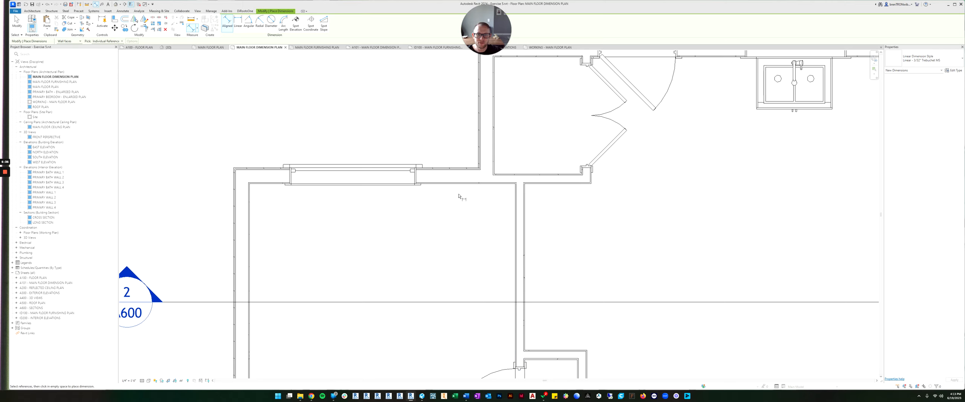
pyautogui.scroll(-2, 420, 185)
pyautogui.moveTo(387, 145); pyautogui.dragTo(401, 189, button='middle')
pyautogui.scroll(5, 317, 232)
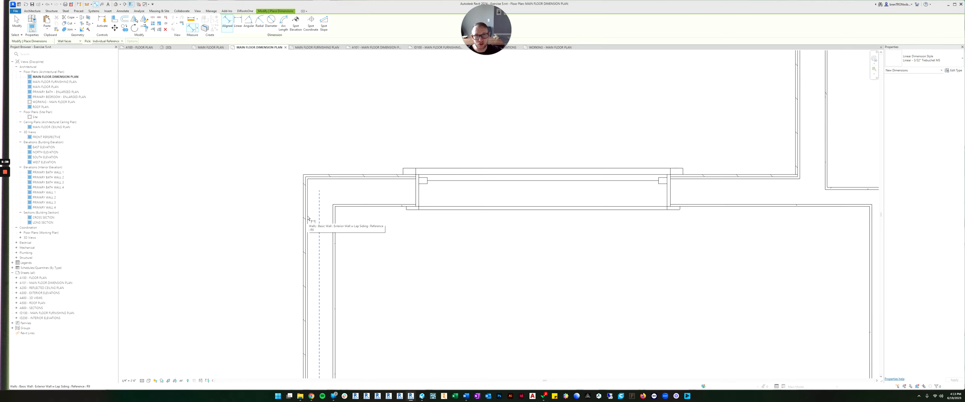
pyautogui.moveTo(324, 233); pyautogui.dragTo(358, 211, button='middle')
pyautogui.scroll(1, 342, 230)
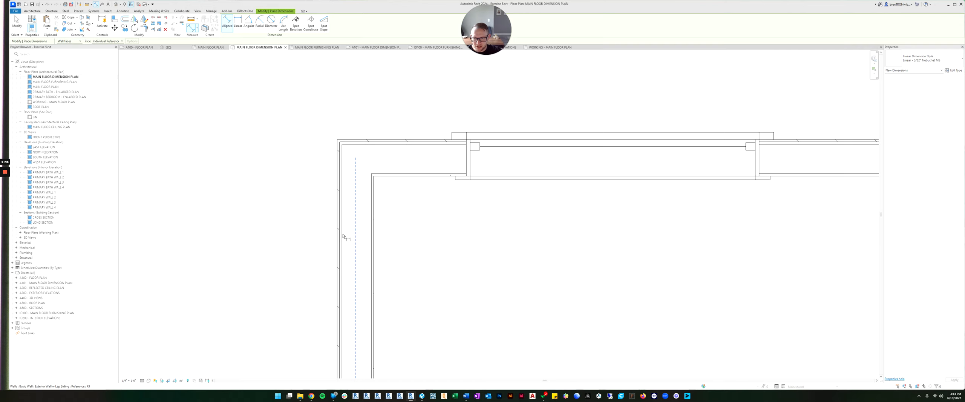
pyautogui.click(343, 236)
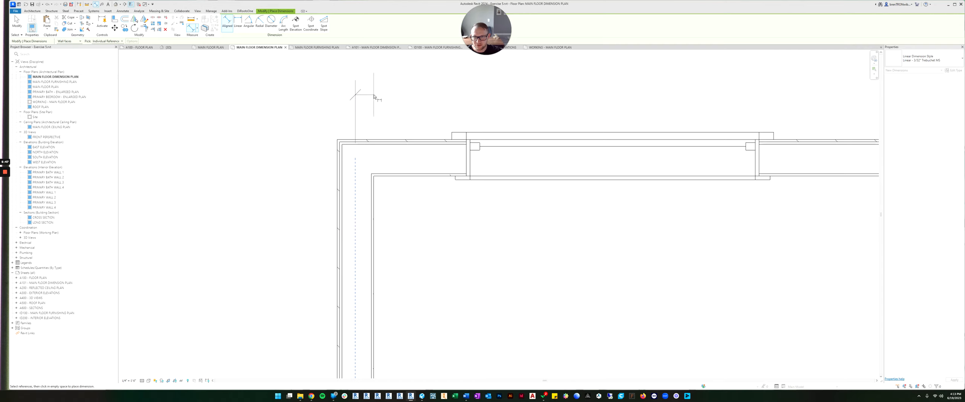
pyautogui.click(380, 122)
pyautogui.click(515, 215)
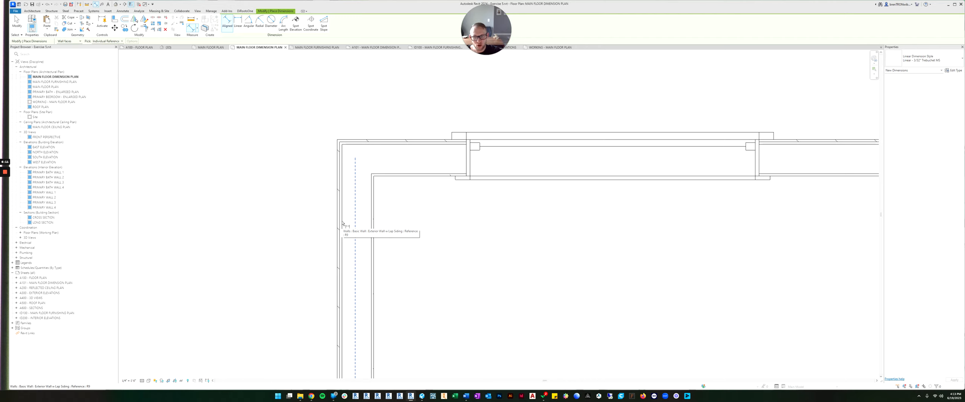
# Start an aligned dimension string at the west exterior wall and add the west wall of the kitchen bump-out.
pyautogui.click(342, 249)
pyautogui.scroll(-2, 349, 253)
pyautogui.scroll(-2, 347, 256)
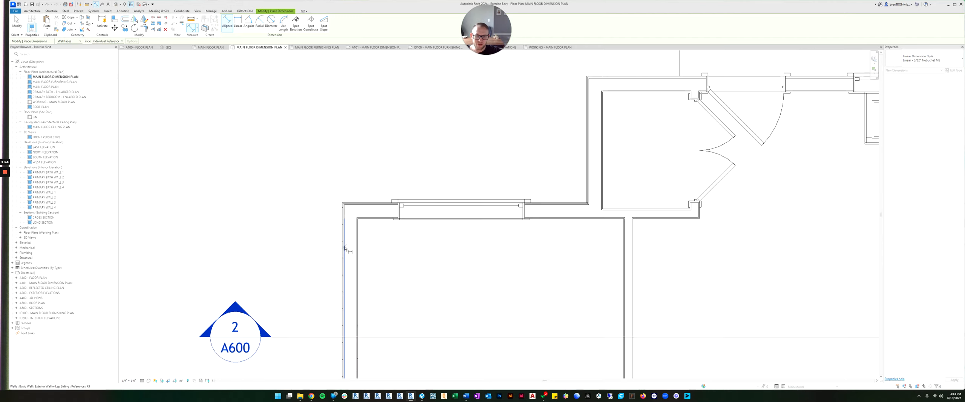
pyautogui.scroll(-2, 353, 208)
pyautogui.scroll(4, 526, 149)
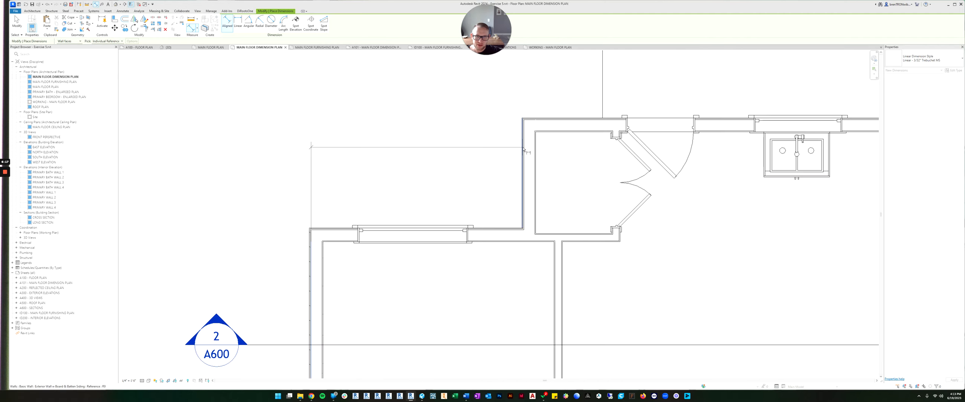
pyautogui.click(527, 145)
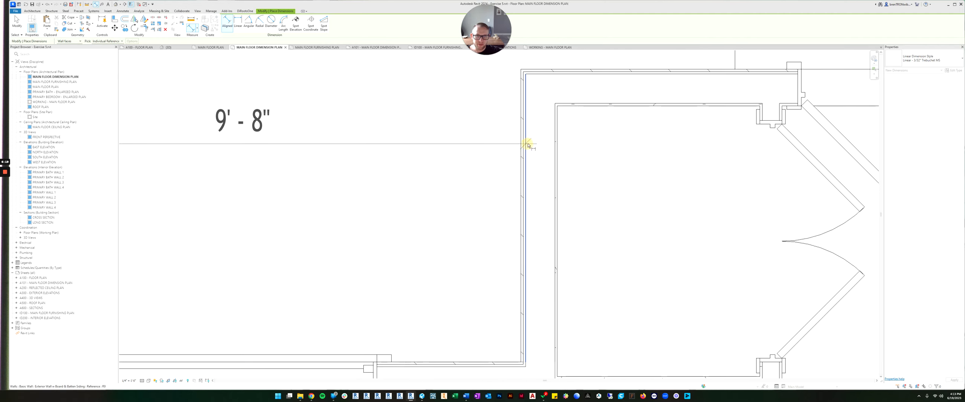
pyautogui.scroll(-5, 528, 145)
pyautogui.scroll(-3, 429, 190)
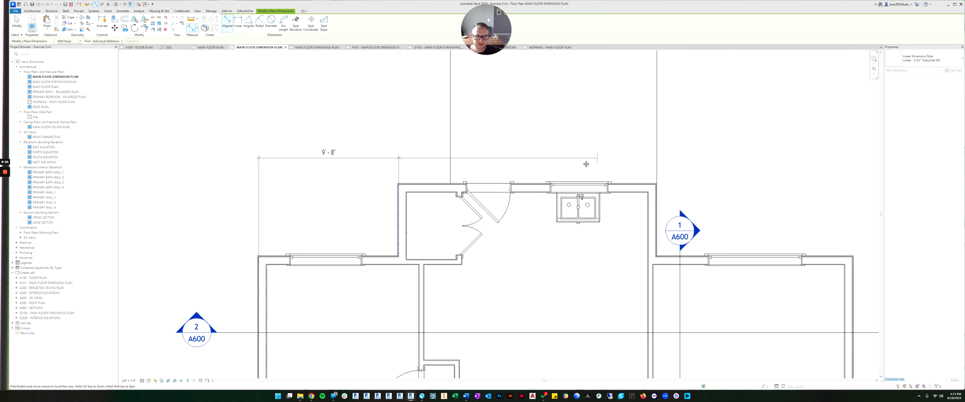
# Continue the string to the bump-out's east wall and the east exterior wall, placing it just north of the house.
pyautogui.scroll(8, 564, 223)
pyautogui.click(564, 222)
pyautogui.scroll(-5, 562, 224)
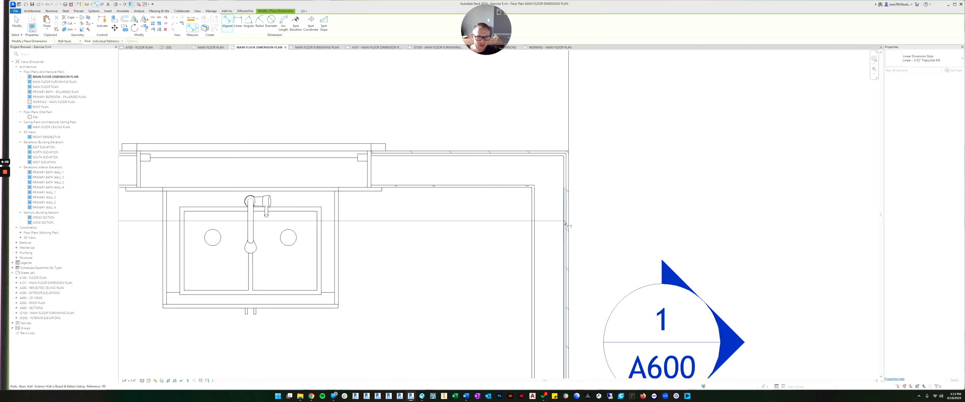
pyautogui.scroll(3, 673, 298)
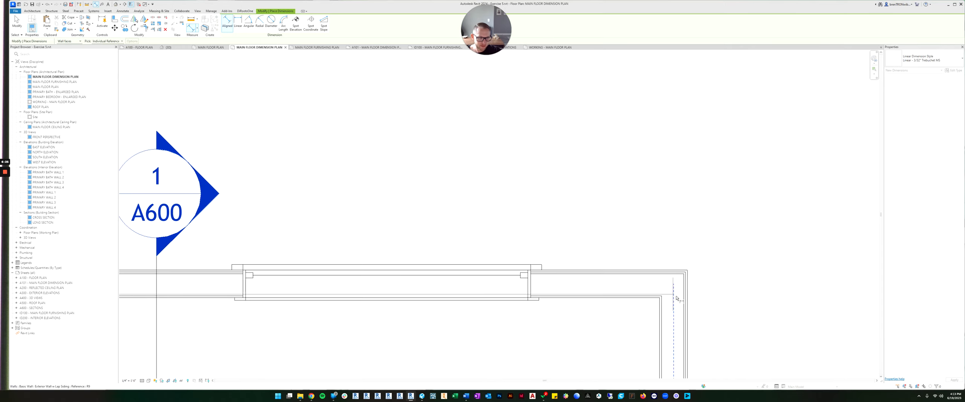
pyautogui.click(685, 303)
pyautogui.scroll(-5, 675, 219)
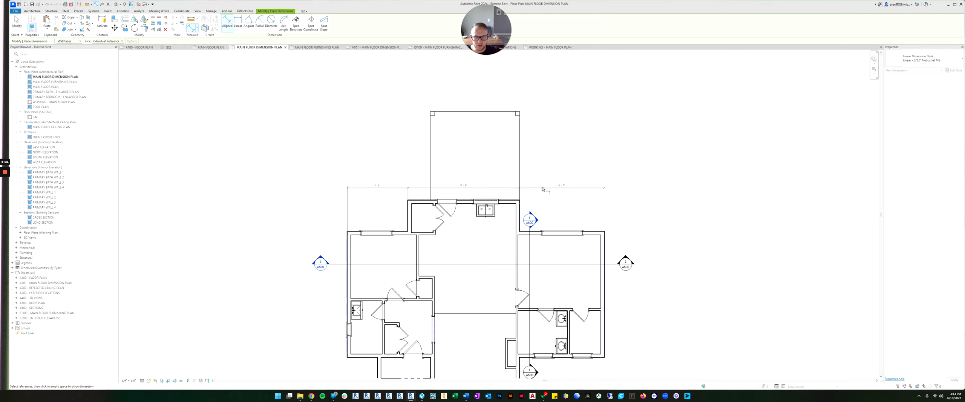
pyautogui.click(543, 188)
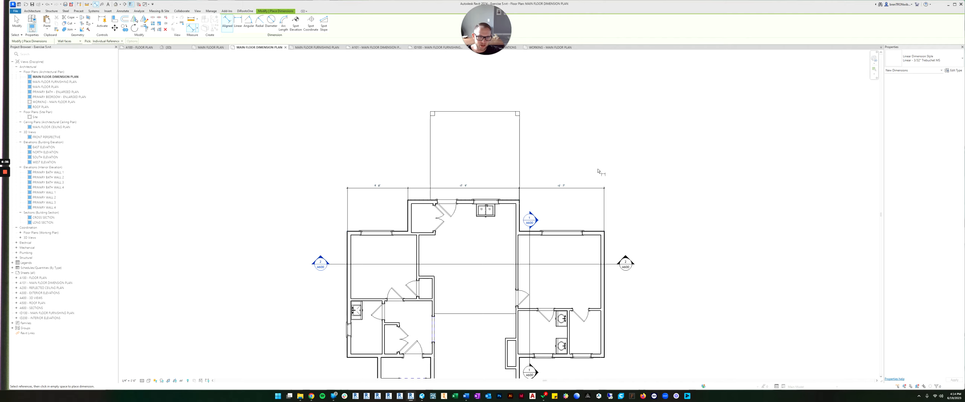
pyautogui.scroll(2, 392, 166)
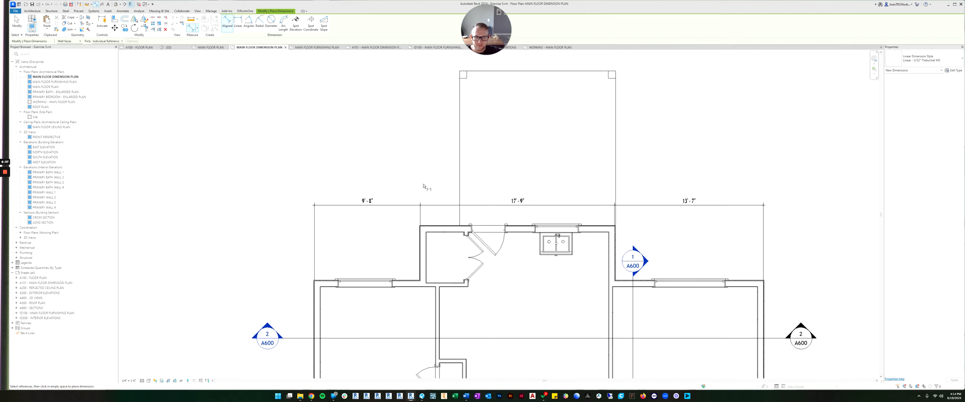
pyautogui.scroll(-2, 390, 162)
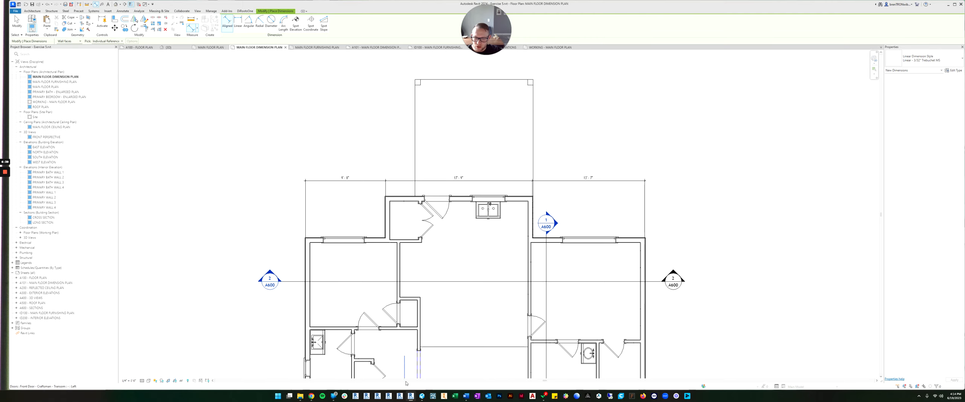
# Switch to Bluebeam Revu and open sheet A102 Main Floor Plan from the cover's sheet index to examine its northern exterior dimension strings.
pyautogui.click(411, 396)
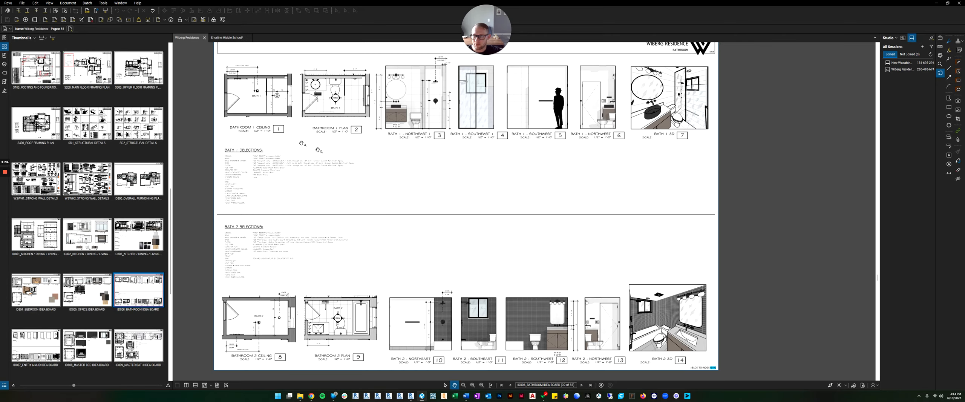
pyautogui.click(714, 371)
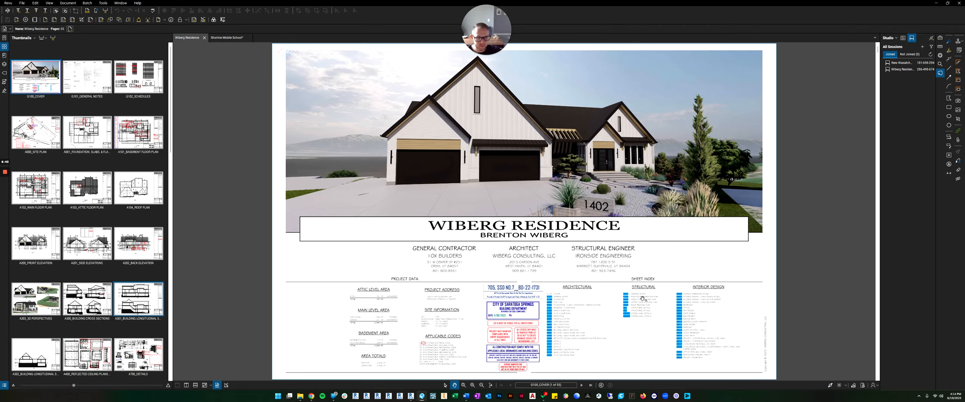
pyautogui.scroll(5, 478, 213)
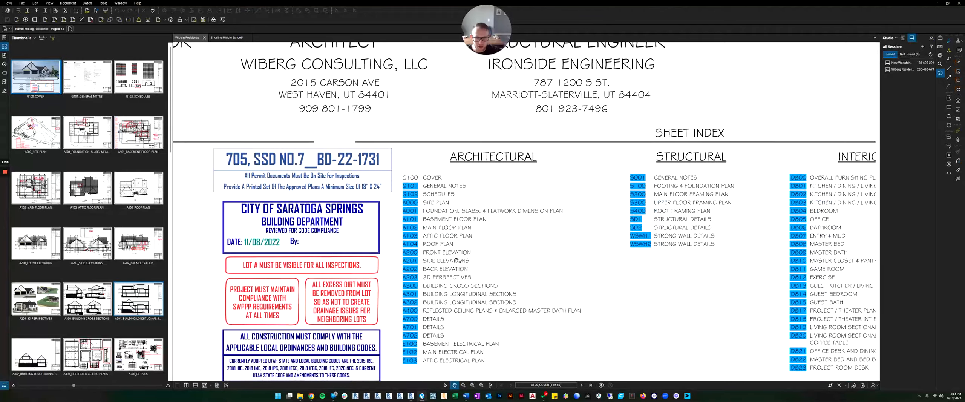
pyautogui.click(413, 229)
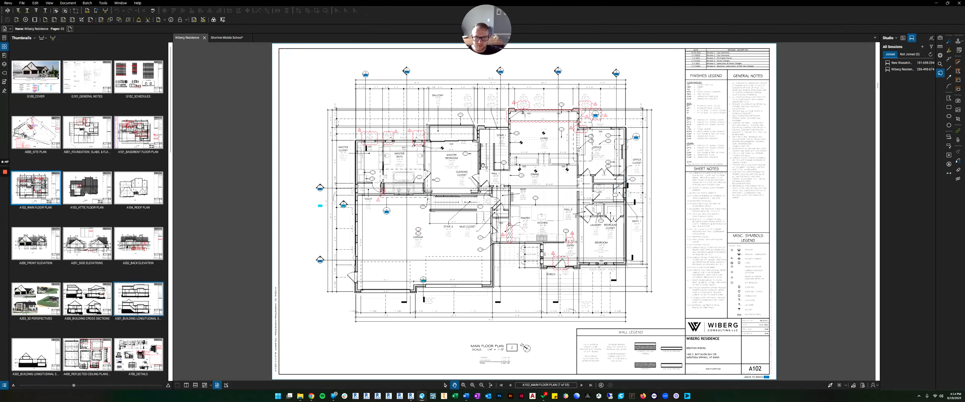
pyautogui.scroll(3, 601, 125)
pyautogui.scroll(-2, 601, 124)
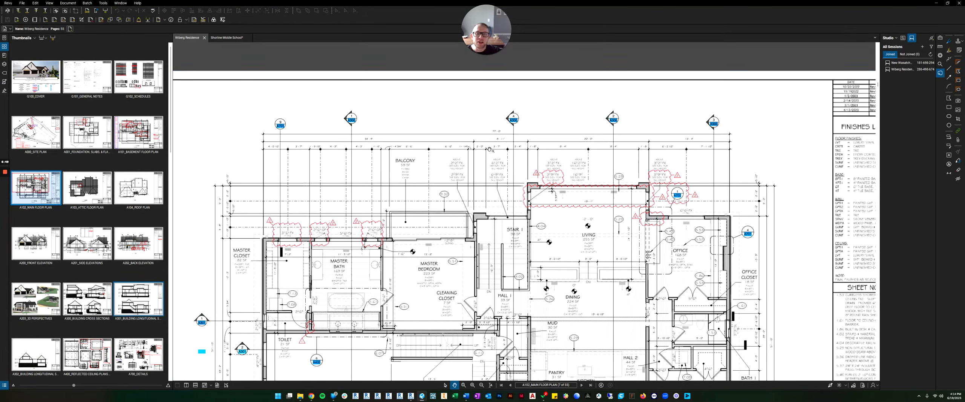
pyautogui.scroll(3, 340, 158)
pyautogui.scroll(-1, 279, 174)
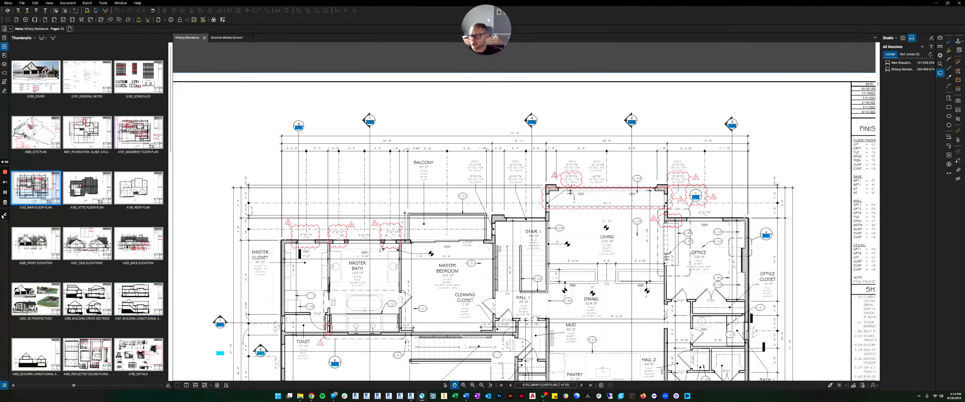
pyautogui.click(5, 216)
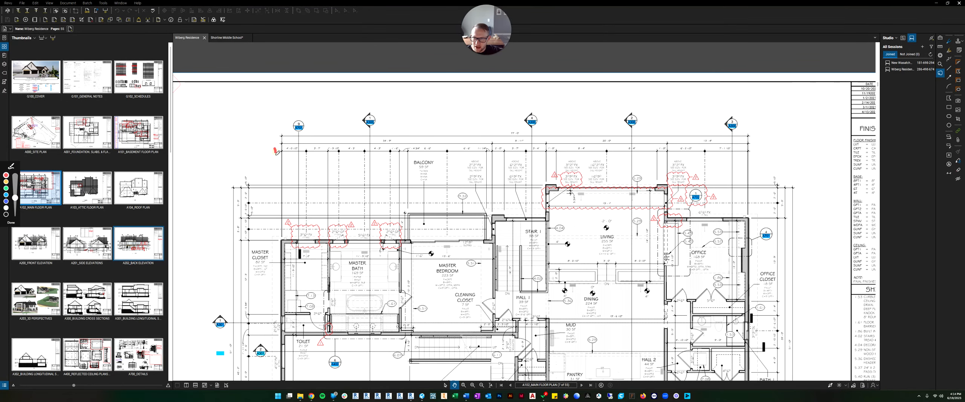
pyautogui.moveTo(275, 149)
pyautogui.mouseDown()
pyautogui.moveTo(276, 142)
pyautogui.moveTo(275, 155)
pyautogui.mouseUp()
pyautogui.moveTo(304, 230); pyautogui.dragTo(365, 228)
pyautogui.moveTo(389, 228); pyautogui.dragTo(384, 234)
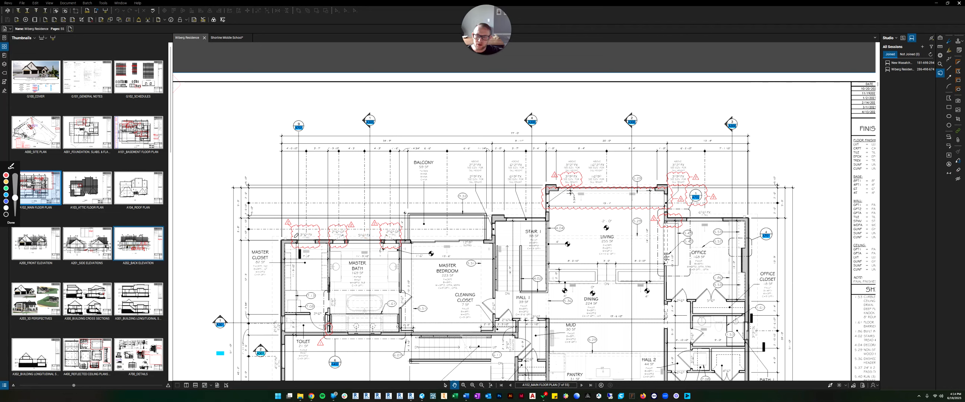
pyautogui.moveTo(282, 241)
pyautogui.mouseDown()
pyautogui.moveTo(297, 241)
pyautogui.moveTo(282, 240)
pyautogui.mouseUp()
pyautogui.moveTo(297, 234); pyautogui.dragTo(333, 245)
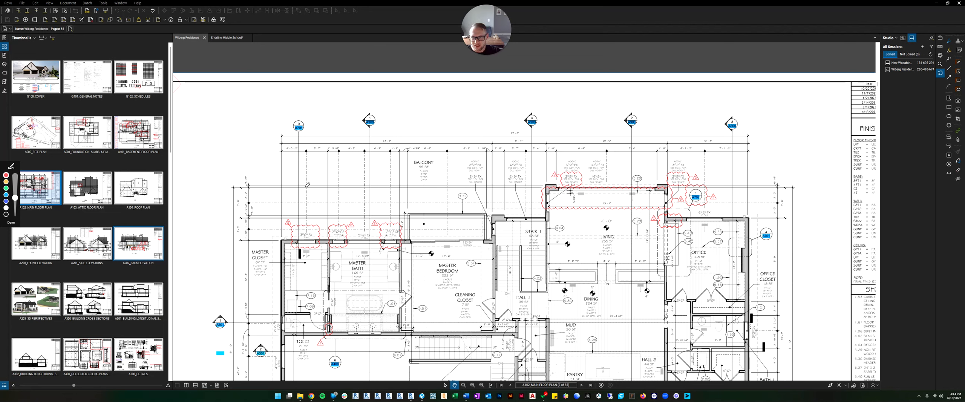
pyautogui.moveTo(306, 228)
pyautogui.mouseDown()
pyautogui.moveTo(304, 251)
pyautogui.moveTo(368, 237)
pyautogui.mouseUp()
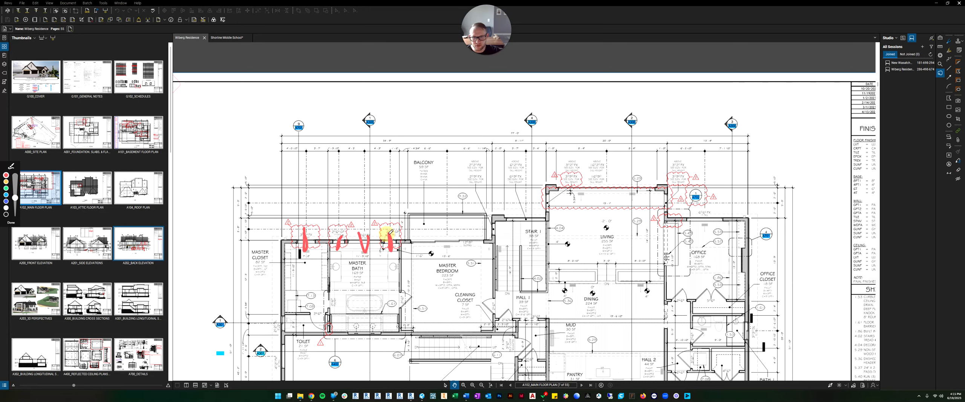
pyautogui.moveTo(447, 227)
pyautogui.mouseDown()
pyautogui.moveTo(446, 250)
pyautogui.moveTo(448, 232)
pyautogui.mouseUp()
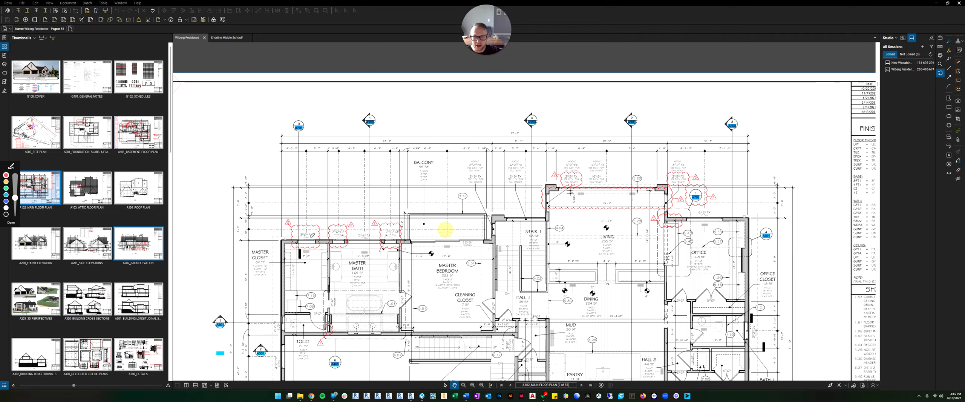
pyautogui.moveTo(280, 148)
pyautogui.mouseDown()
pyautogui.moveTo(287, 158)
pyautogui.moveTo(763, 163)
pyautogui.moveTo(626, 146)
pyautogui.moveTo(312, 145)
pyautogui.moveTo(273, 156)
pyautogui.mouseUp()
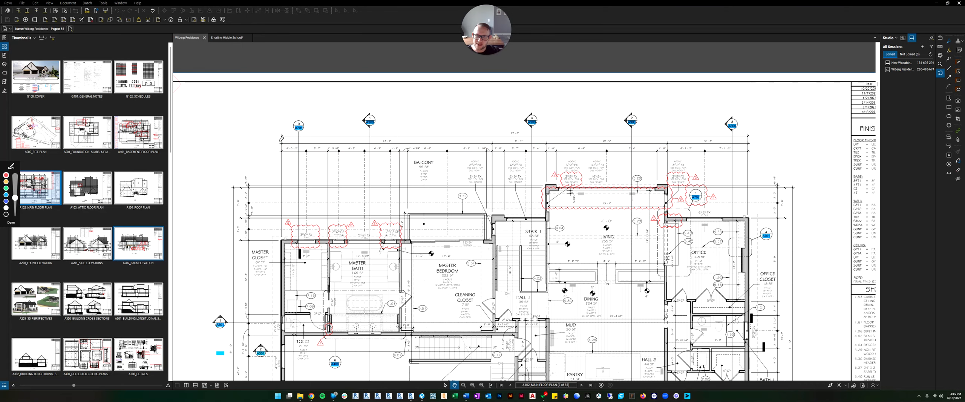
pyautogui.moveTo(277, 142)
pyautogui.mouseDown()
pyautogui.moveTo(770, 144)
pyautogui.moveTo(528, 131)
pyautogui.moveTo(320, 131)
pyautogui.moveTo(276, 140)
pyautogui.mouseUp()
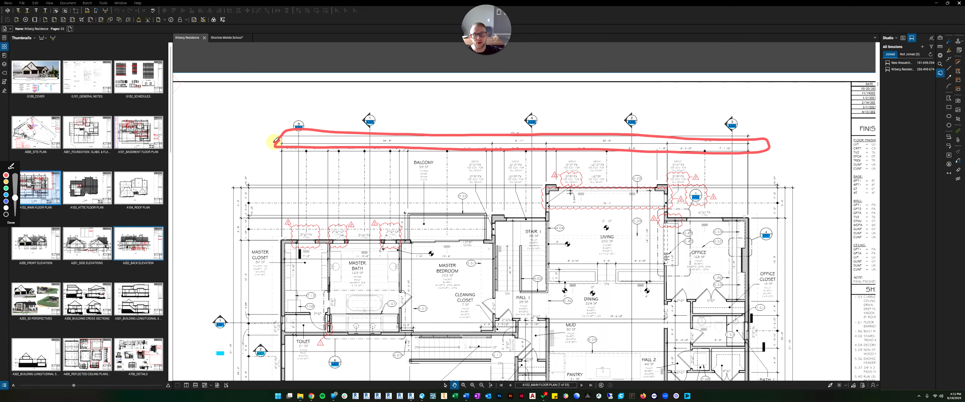
pyautogui.moveTo(279, 122)
pyautogui.mouseDown()
pyautogui.moveTo(277, 141)
pyautogui.moveTo(441, 142)
pyautogui.moveTo(660, 144)
pyautogui.moveTo(741, 126)
pyautogui.moveTo(279, 124)
pyautogui.mouseUp()
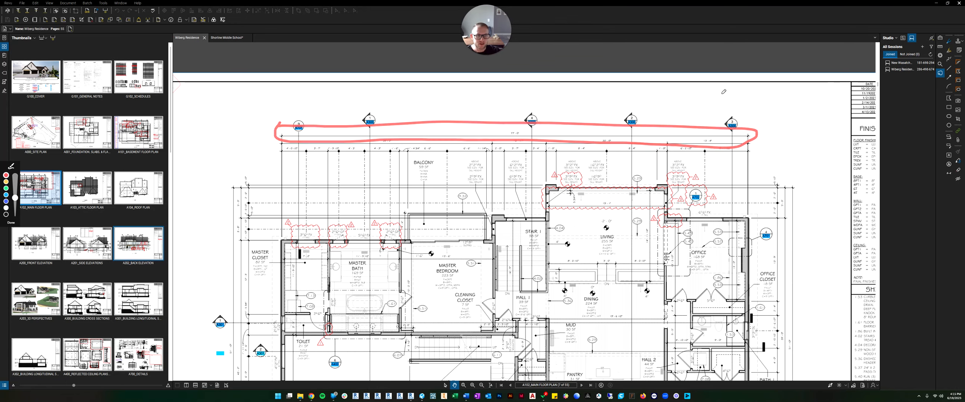
pyautogui.click(9, 223)
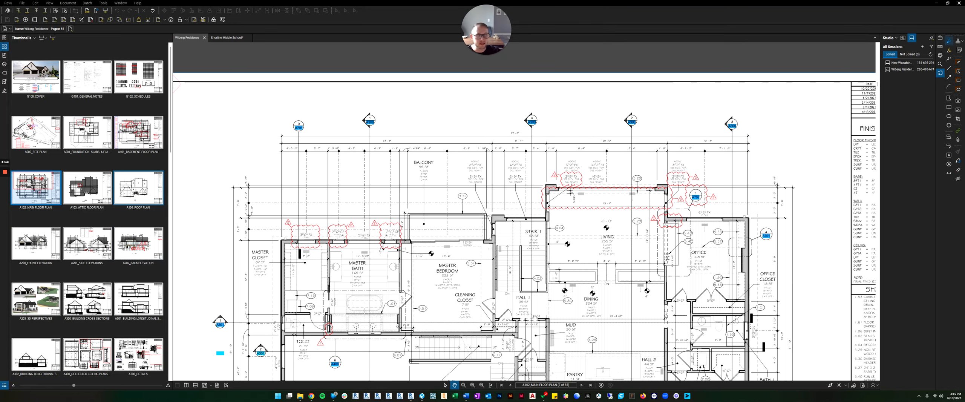
# Switch back to the MAIN FLOOR DIMENSION PLAN in Revit and leave the active dimension command.
pyautogui.hotkey('alt', 'Tab')
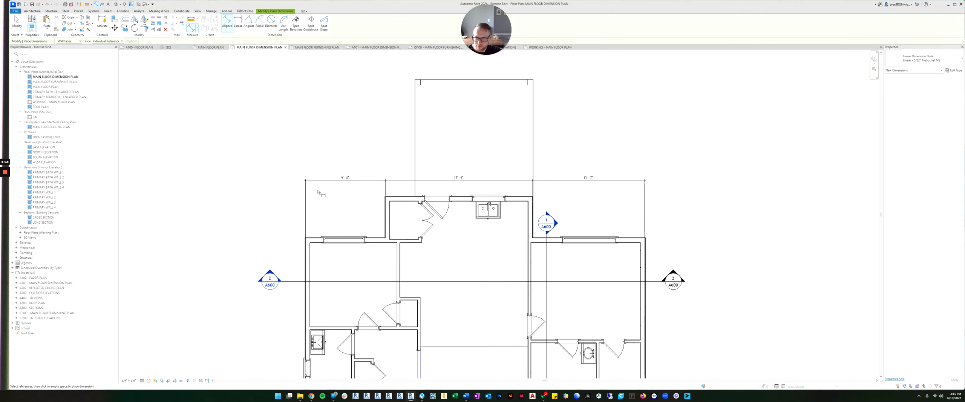
pyautogui.press('Escape')
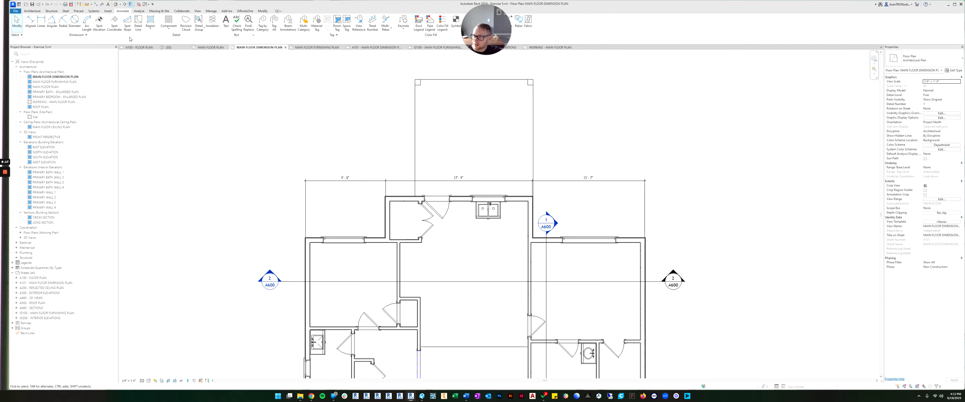
pyautogui.click(30, 21)
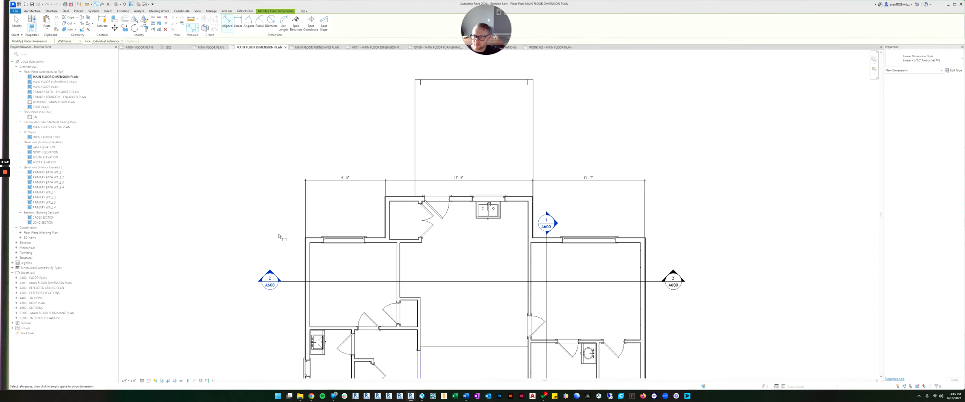
pyautogui.scroll(8, 279, 236)
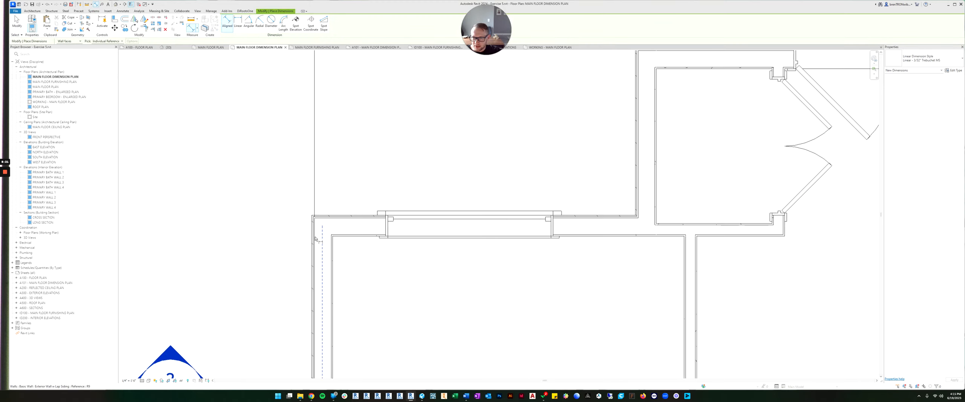
pyautogui.scroll(-5, 328, 212)
pyautogui.press('Escape')
pyautogui.press('Escape')
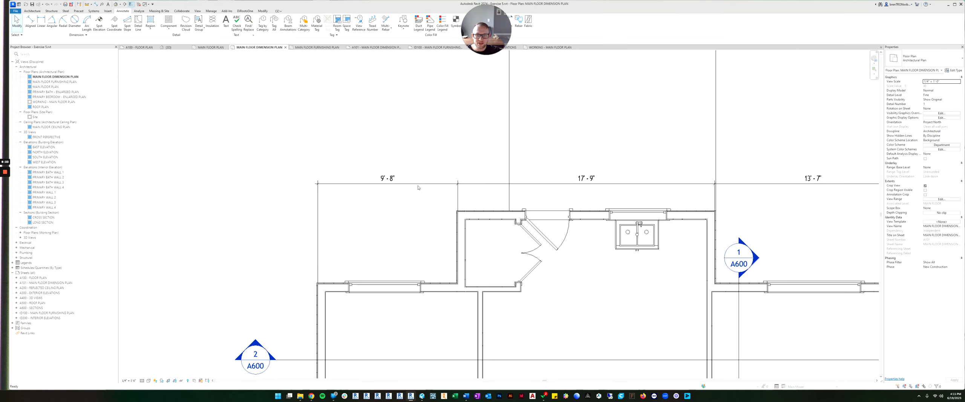
# Move the wall-to-wall dimension string farther north to leave room between it and the house.
pyautogui.moveTo(421, 182); pyautogui.dragTo(427, 133)
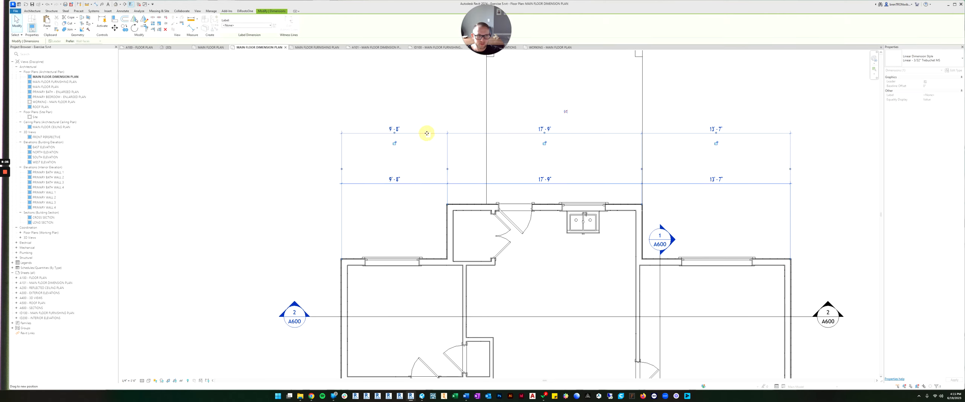
pyautogui.press('Escape')
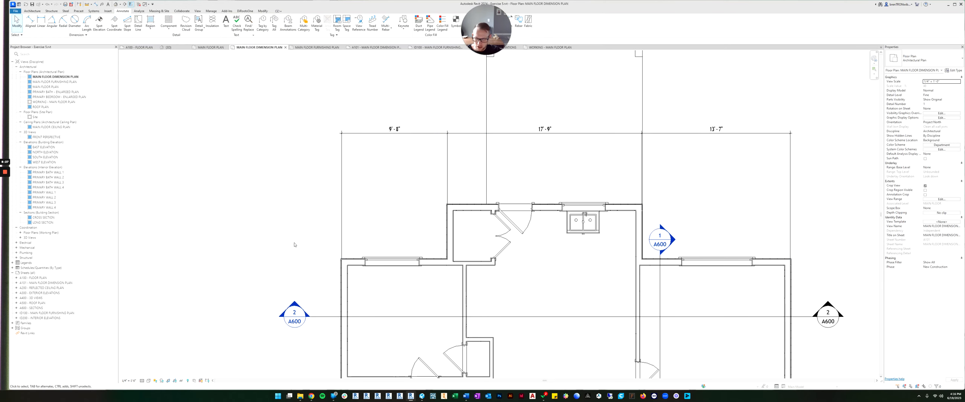
# Start an aligned dimension string at the west exterior wall, adding the northwest window's center and the kitchen bump-out's west wall.
pyautogui.press('d')
pyautogui.press('i')
pyautogui.scroll(4, 340, 259)
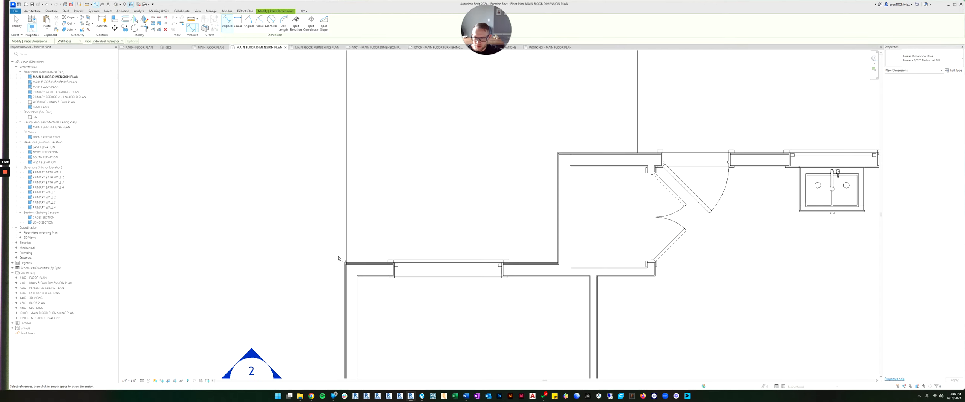
pyautogui.click(347, 287)
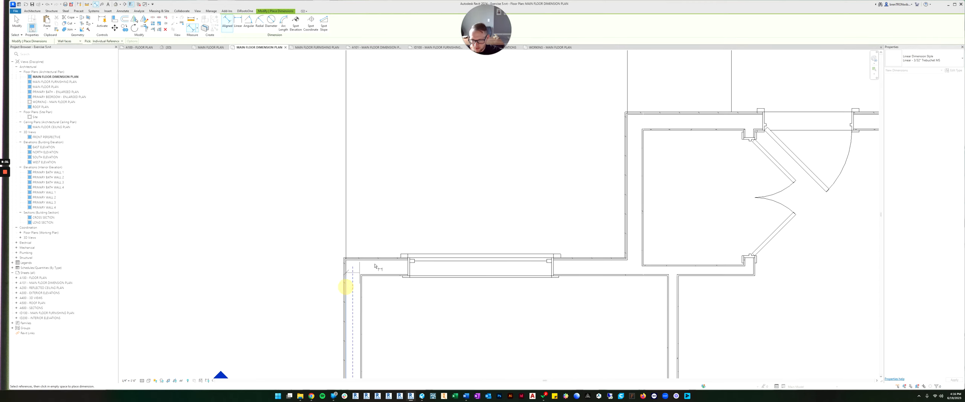
pyautogui.scroll(-2, 391, 251)
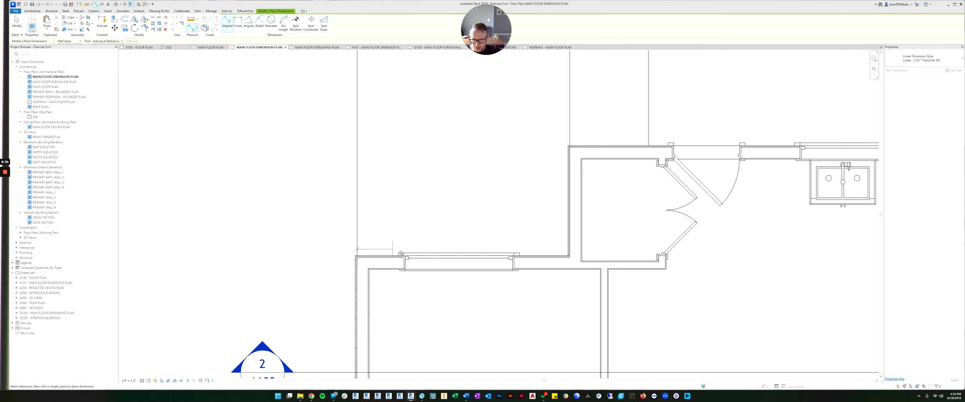
pyautogui.click(459, 259)
pyautogui.scroll(-2, 459, 258)
pyautogui.moveTo(487, 218); pyautogui.dragTo(499, 199, button='middle')
pyautogui.scroll(3, 499, 200)
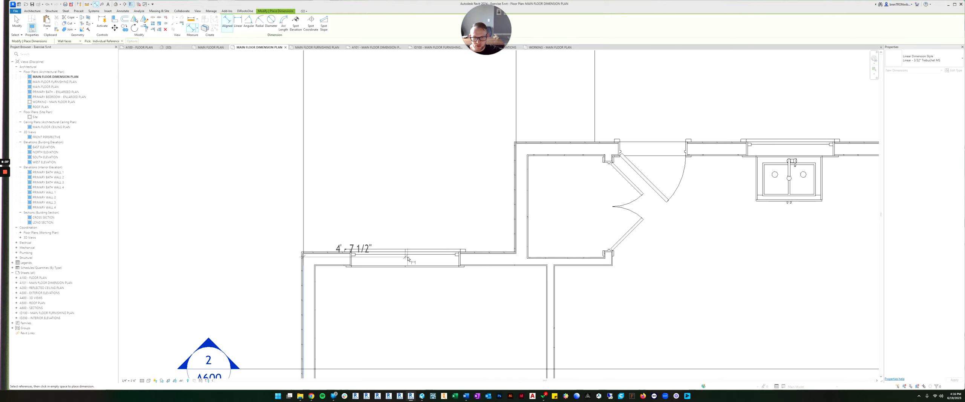
pyautogui.scroll(3, 517, 237)
pyautogui.scroll(2, 517, 237)
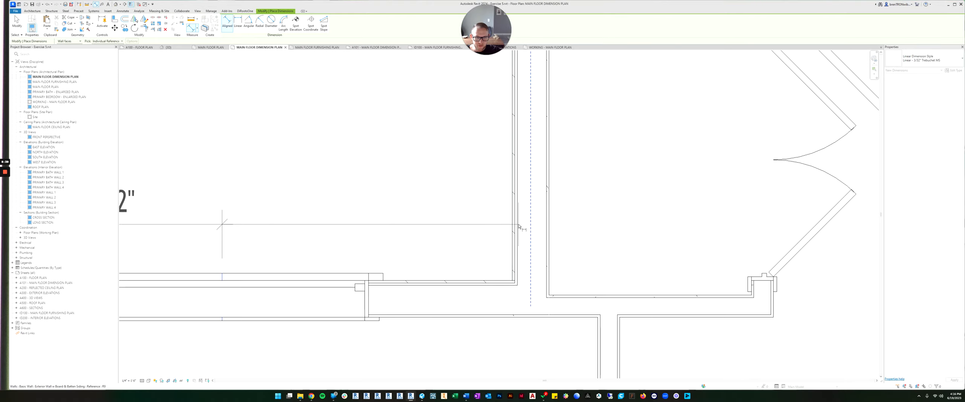
pyautogui.click(518, 225)
# Continue the string through the centers of the exterior door and kitchen window to the bump-out's east wall.
pyautogui.scroll(-4, 515, 182)
pyautogui.scroll(3, 477, 191)
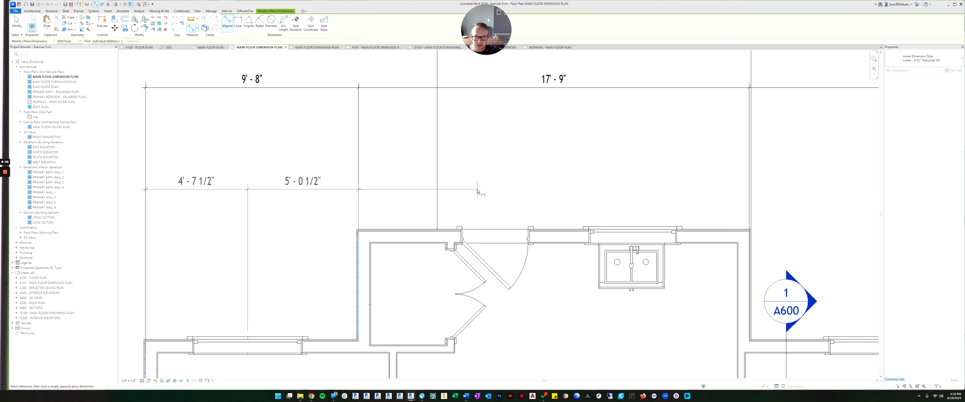
pyautogui.click(496, 237)
pyautogui.scroll(-3, 564, 185)
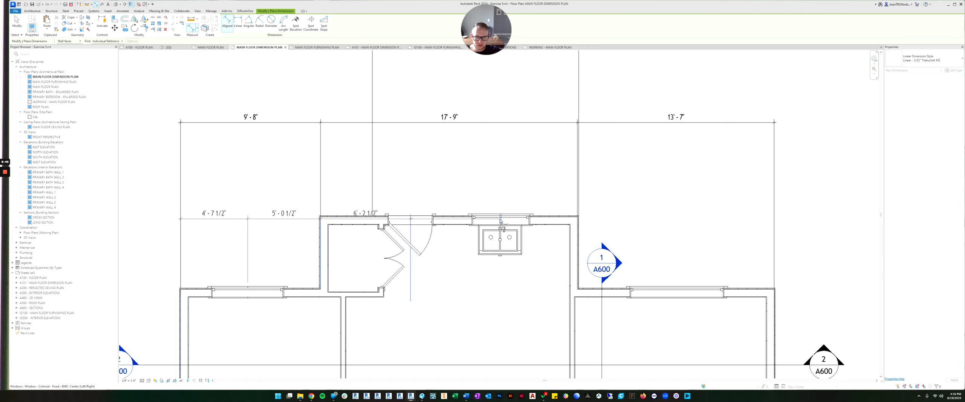
pyautogui.click(502, 223)
pyautogui.moveTo(502, 223); pyautogui.dragTo(469, 172, button='middle')
pyautogui.scroll(4, 482, 223)
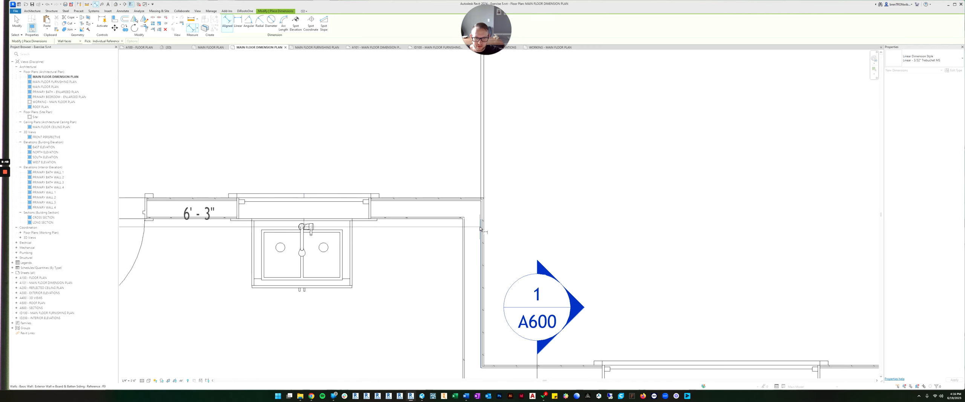
pyautogui.click(483, 222)
# Add the northeast window's center and east exterior wall, placing the string between the house and the wall-to-wall string.
pyautogui.scroll(-2, 525, 173)
pyautogui.scroll(-2, 524, 174)
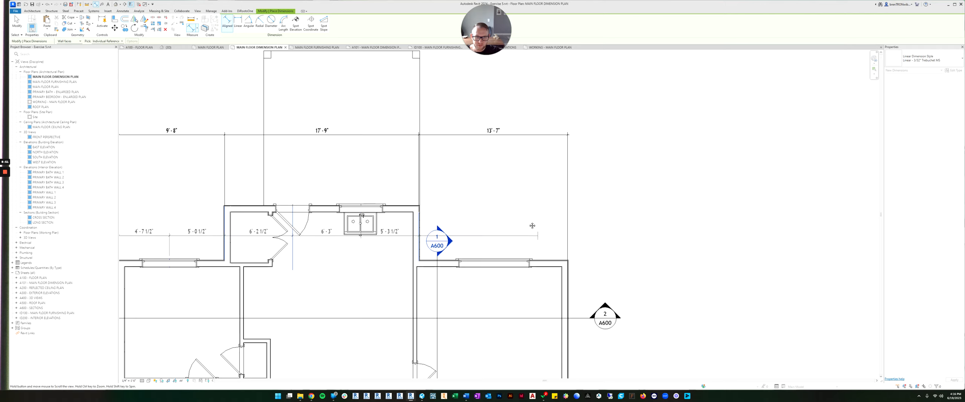
pyautogui.moveTo(532, 224); pyautogui.dragTo(478, 185, button='middle')
pyautogui.scroll(1, 477, 188)
pyautogui.click(448, 216)
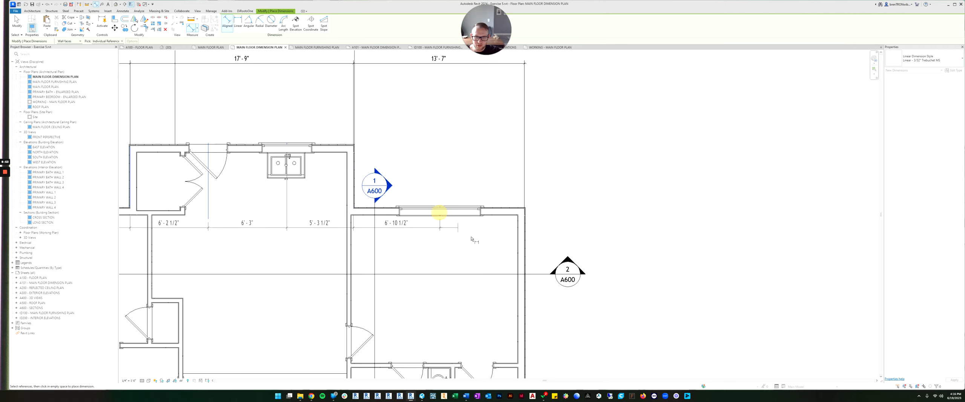
pyautogui.scroll(5, 527, 237)
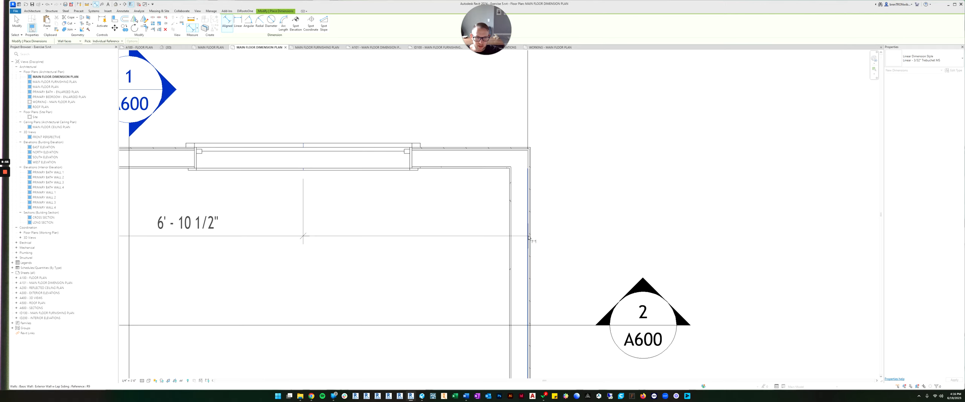
pyautogui.click(530, 232)
pyautogui.scroll(-3, 482, 154)
pyautogui.scroll(-2, 490, 162)
pyautogui.moveTo(506, 187); pyautogui.dragTo(550, 245, button='middle')
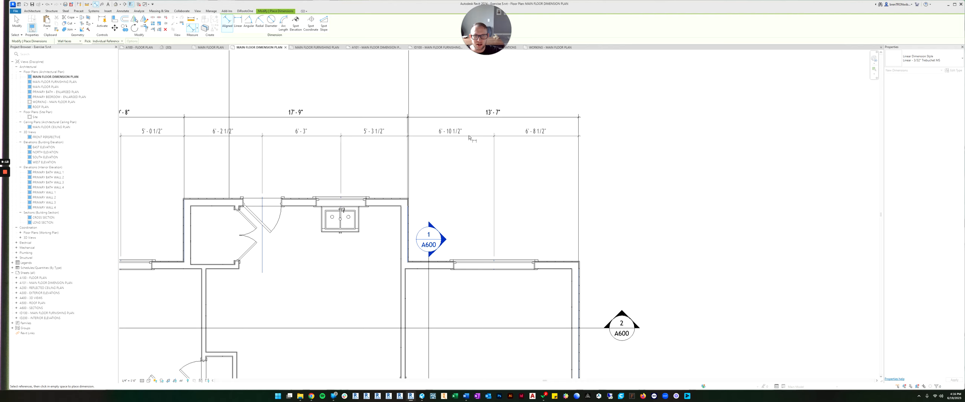
pyautogui.click(470, 138)
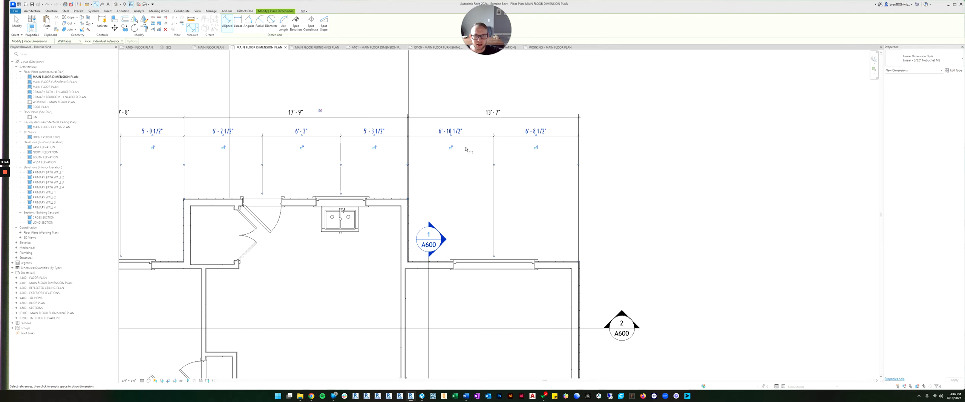
pyautogui.scroll(-4, 467, 187)
pyautogui.press('Escape')
pyautogui.press('Escape')
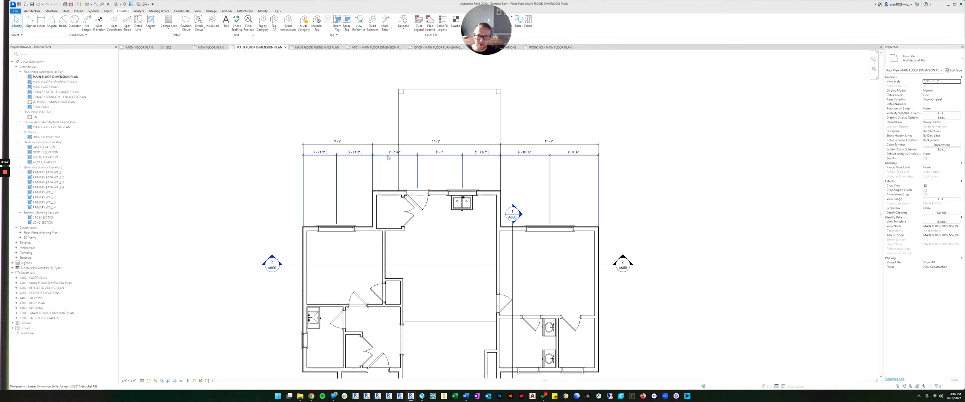
# Add an overall aligned dimension from the west to the east exterior wall, placed north of the other two strings.
pyautogui.scroll(5, 400, 158)
pyautogui.scroll(-4, 355, 187)
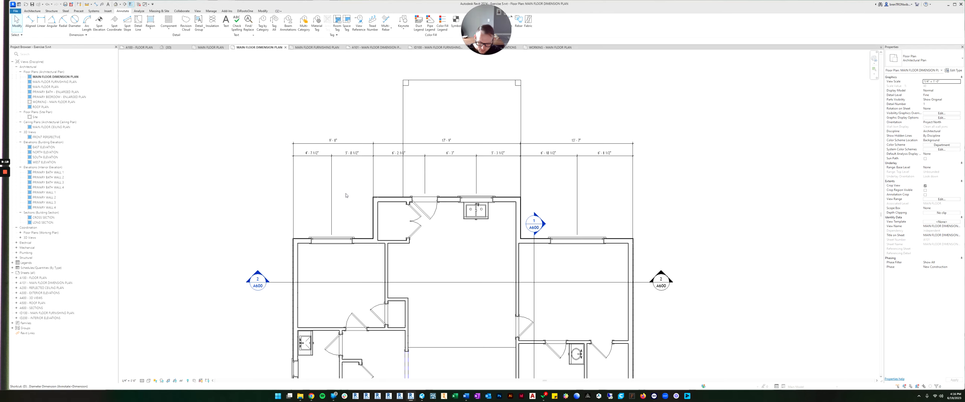
pyautogui.press('d')
pyautogui.press('i')
pyautogui.scroll(6, 301, 264)
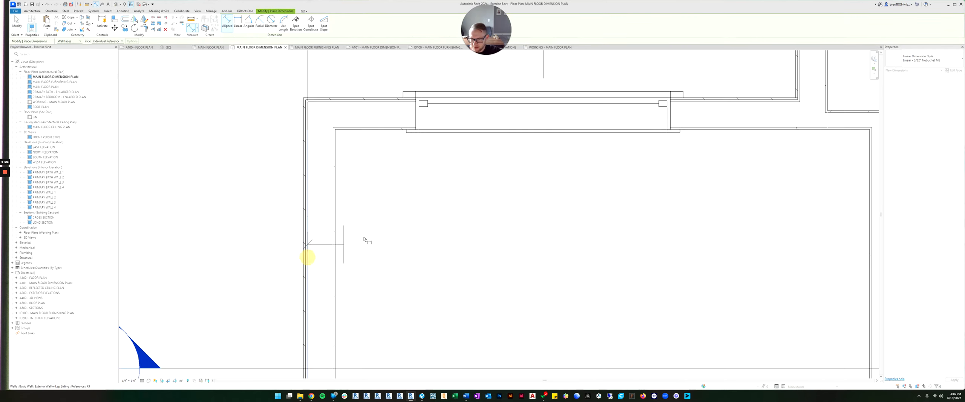
pyautogui.scroll(-5, 437, 208)
pyautogui.scroll(6, 717, 237)
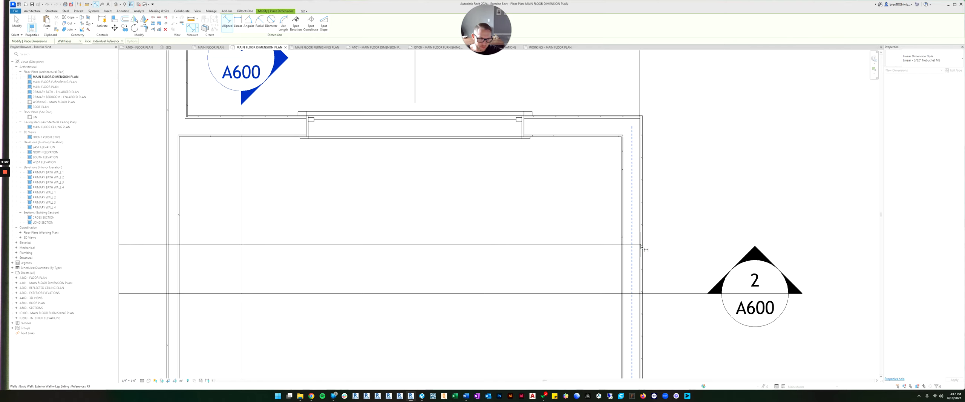
pyautogui.scroll(-2, 539, 139)
pyautogui.scroll(-4, 539, 138)
pyautogui.scroll(1, 437, 153)
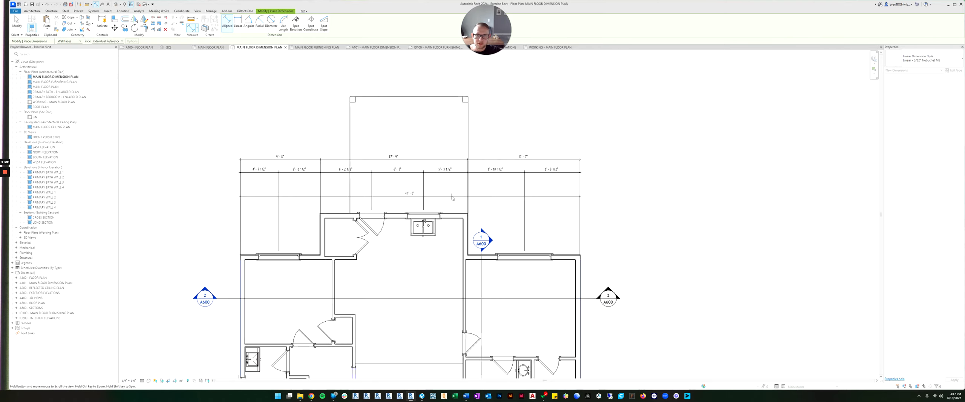
pyautogui.click(437, 153)
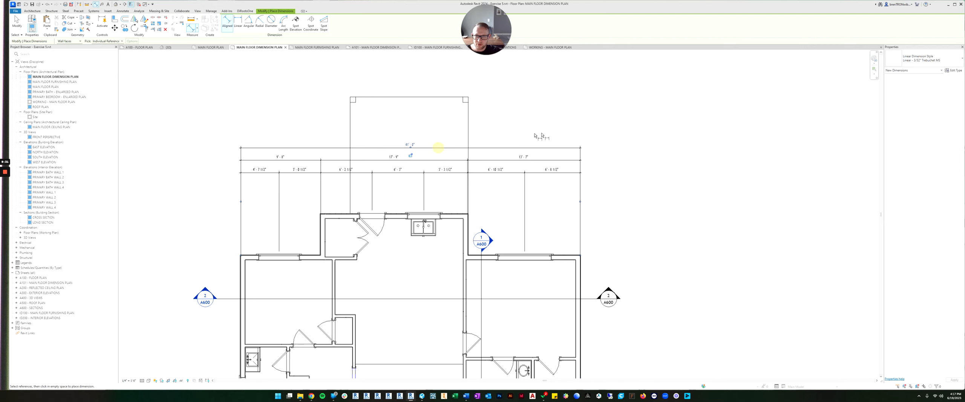
pyautogui.press('Escape')
pyautogui.press('Escape')
# Examine the three layered dimension strings north of the house and the openings and walls they reference.
pyautogui.scroll(-1, 560, 143)
pyautogui.scroll(4, 362, 122)
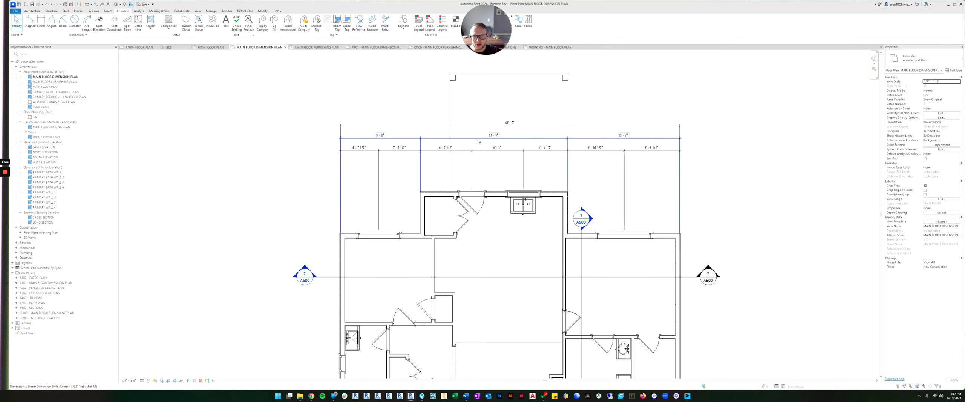
pyautogui.scroll(-4, 362, 122)
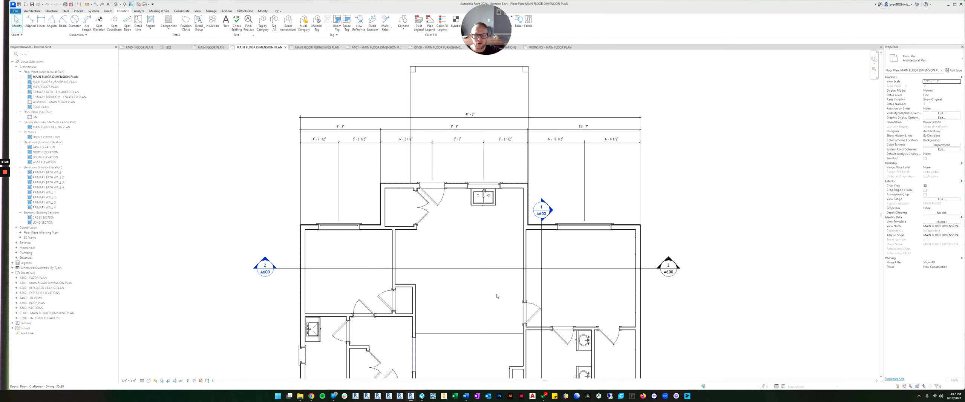
pyautogui.scroll(3, 396, 115)
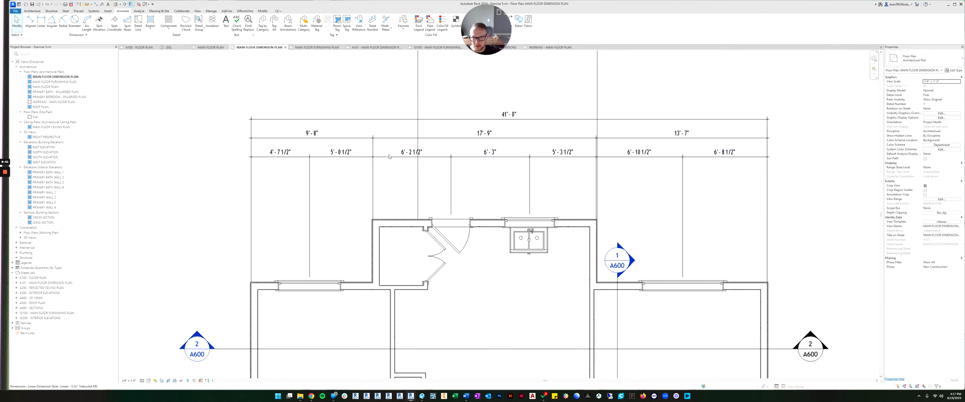
pyautogui.scroll(-1, 313, 279)
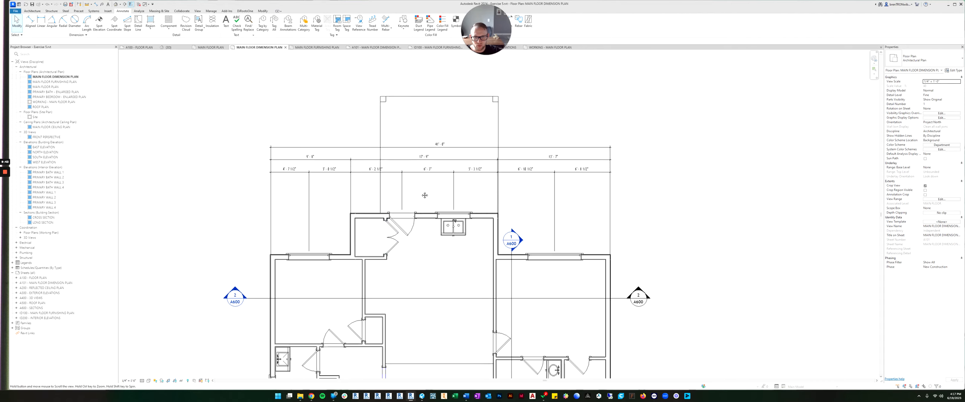
pyautogui.scroll(2, 399, 183)
pyautogui.scroll(-1, 383, 202)
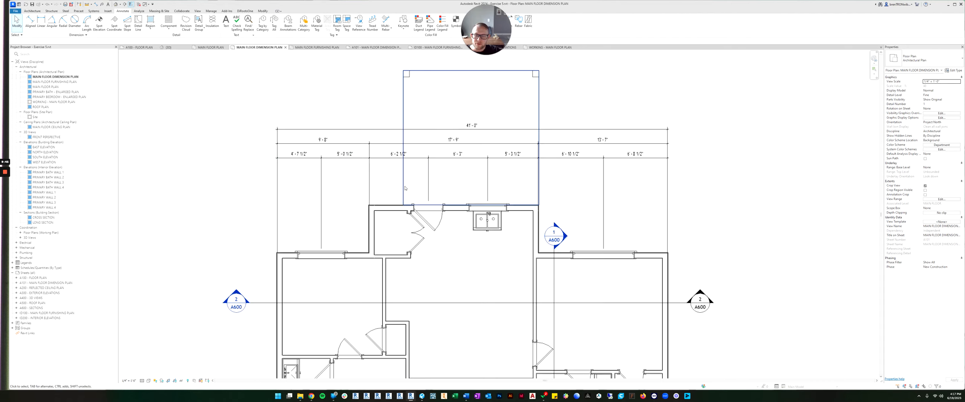
pyautogui.moveTo(383, 202); pyautogui.dragTo(341, 199, button='middle')
pyautogui.scroll(2, 332, 264)
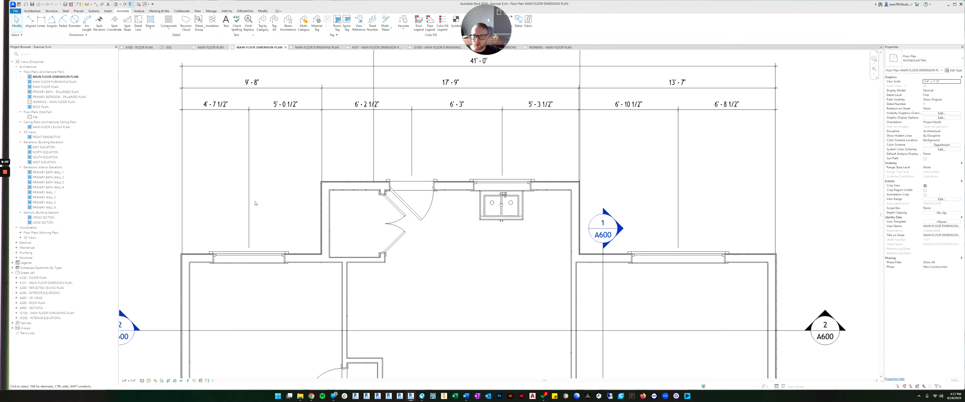
# Move the northwest window so its center is dimensioned 4' - 8" from the west exterior wall.
pyautogui.moveTo(264, 154); pyautogui.dragTo(275, 188, button='middle')
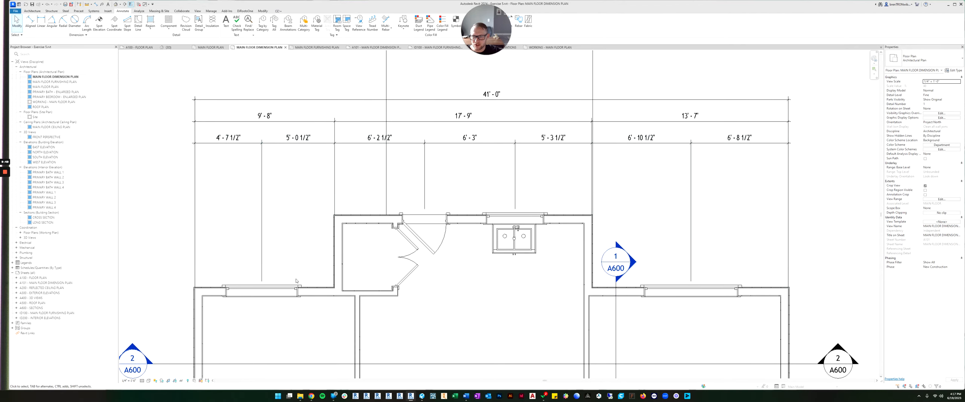
pyautogui.click(272, 291)
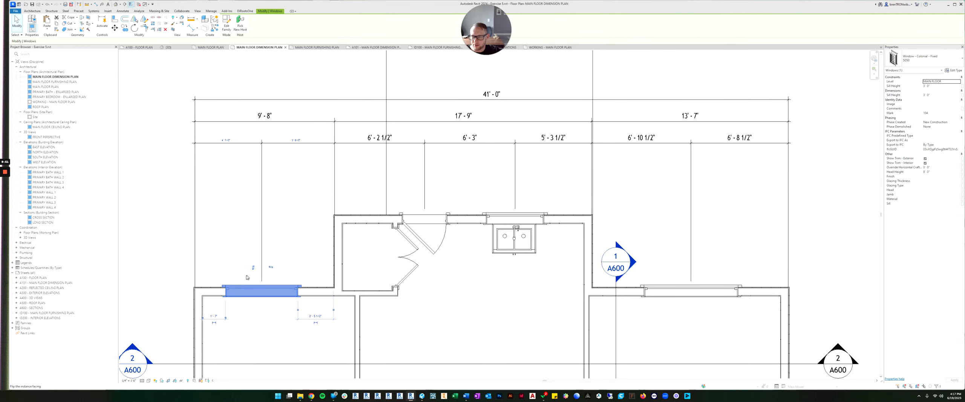
pyautogui.click(226, 139)
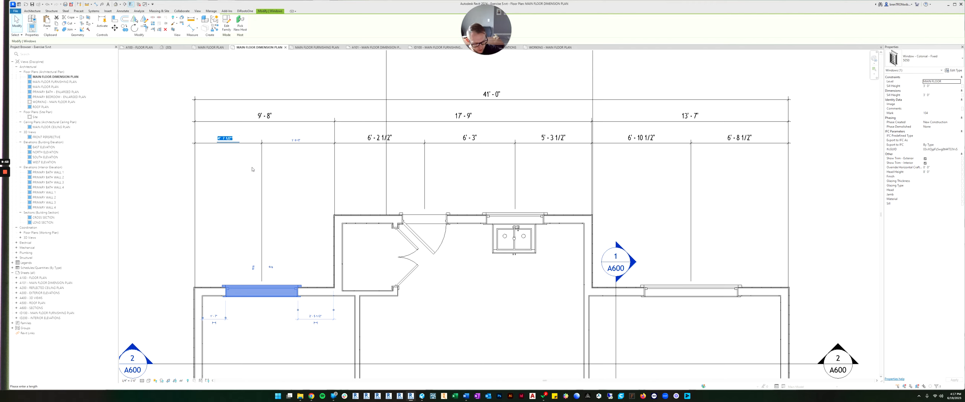
pyautogui.write('4 8')
pyautogui.press('Return')
pyautogui.click(356, 172)
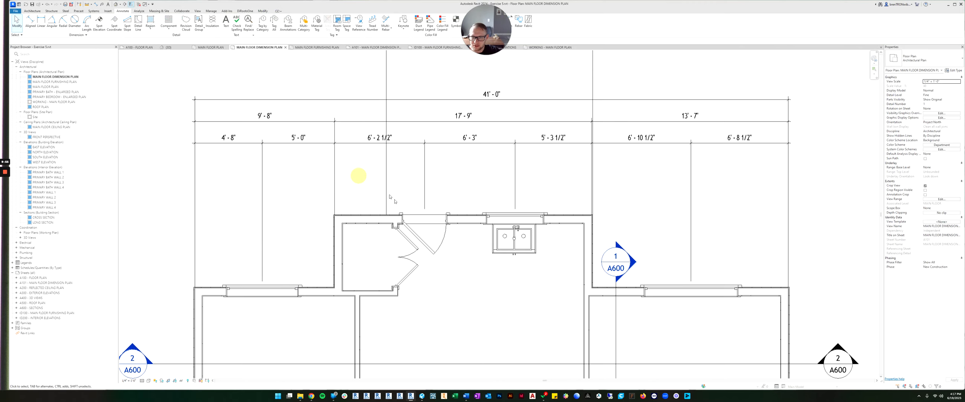
# Set the exterior door's center dimension from the bump-out's west wall to 6' - 2", and revise it to 6' - 4".
pyautogui.click(431, 216)
pyautogui.click(373, 139)
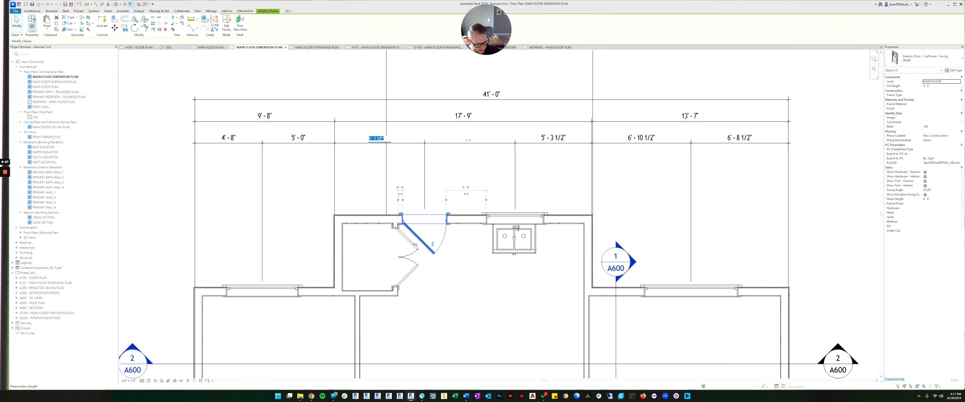
pyautogui.write("6' - 2")
pyautogui.press('Return')
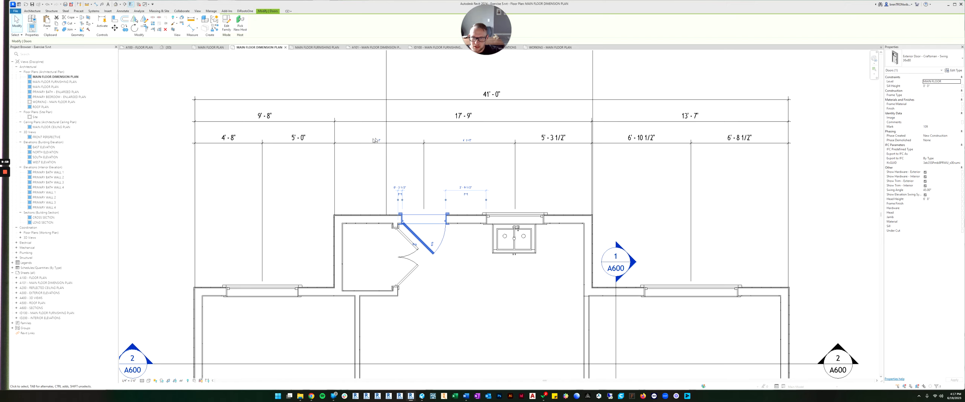
pyautogui.click(376, 140)
pyautogui.write('6 4')
pyautogui.press('Return')
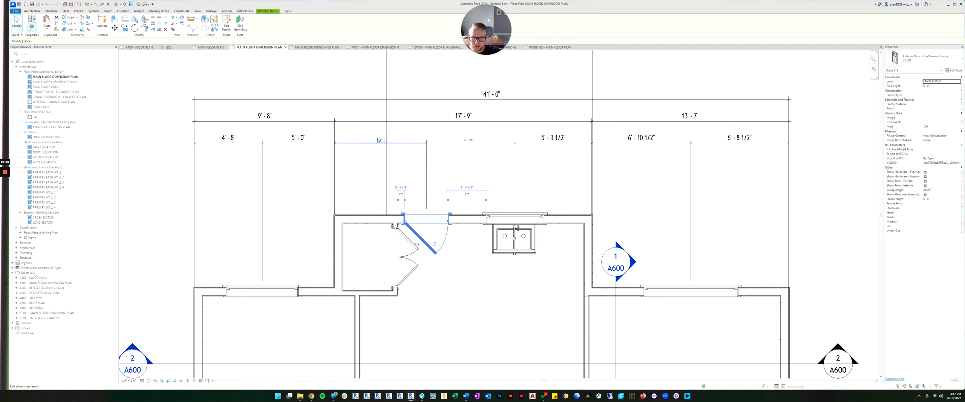
# Move the kitchen window so its center is 6' - 1" from the exterior door's center.
pyautogui.click(508, 215)
pyautogui.click(467, 139)
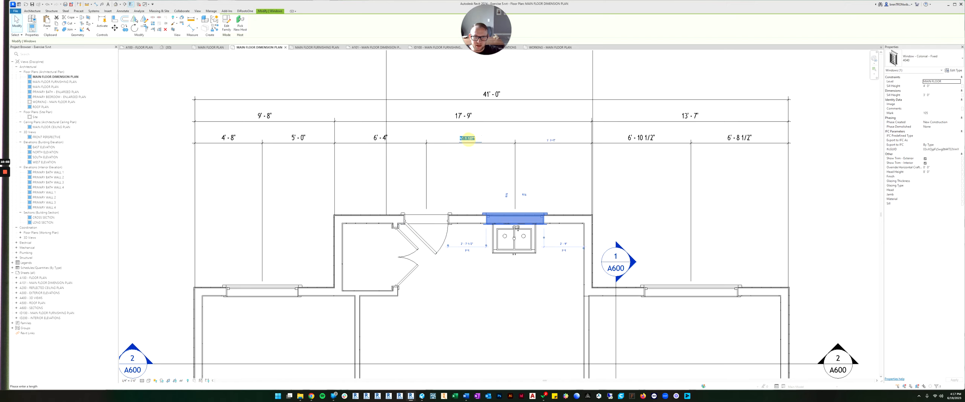
pyautogui.write('6 4')
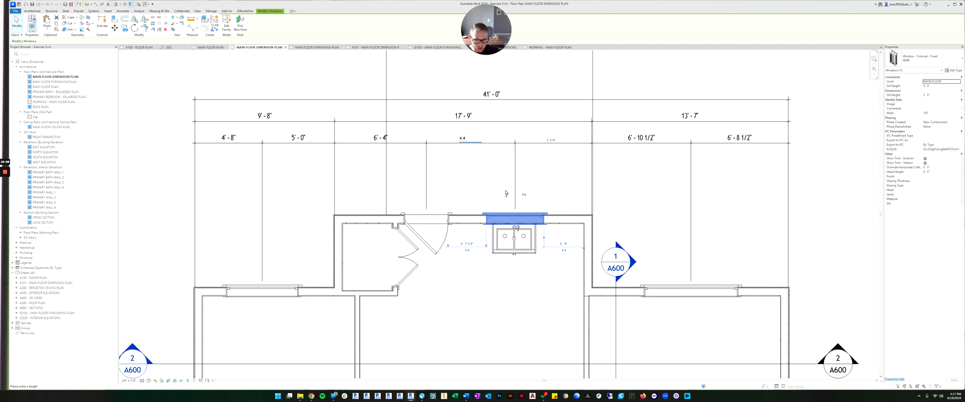
pyautogui.press('Return')
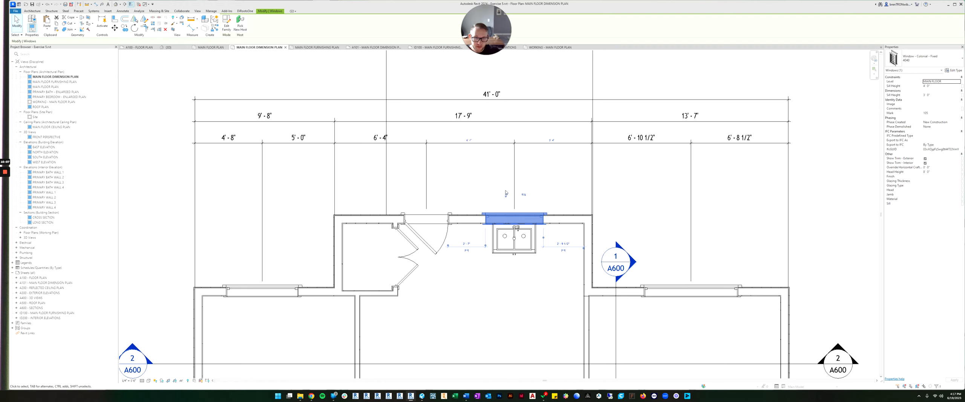
pyautogui.click(625, 192)
# Move the northeast window so its center is dimensioned 6' - 10" from the bump-out's east wall.
pyautogui.click(690, 291)
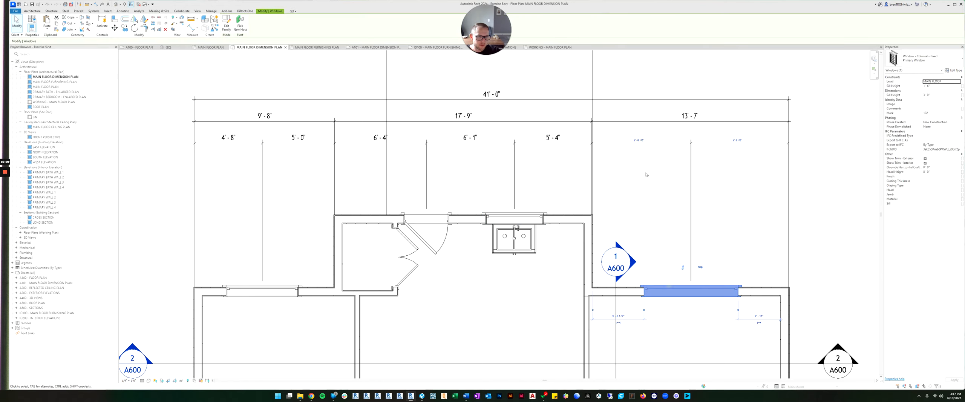
pyautogui.click(639, 142)
pyautogui.write("6' - 1")
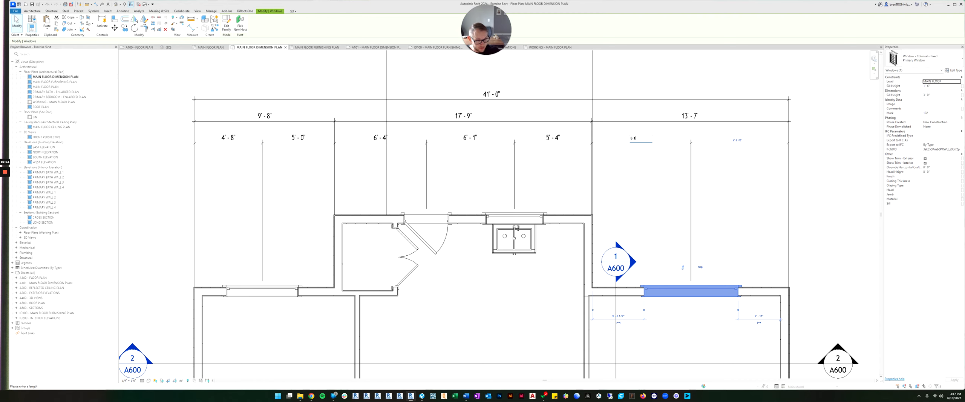
pyautogui.write('0')
pyautogui.press('Return')
pyautogui.press('Escape')
# Shift the 6' - 4" dimension text slightly west so it clears the patio's edge line.
pyautogui.scroll(-3, 596, 170)
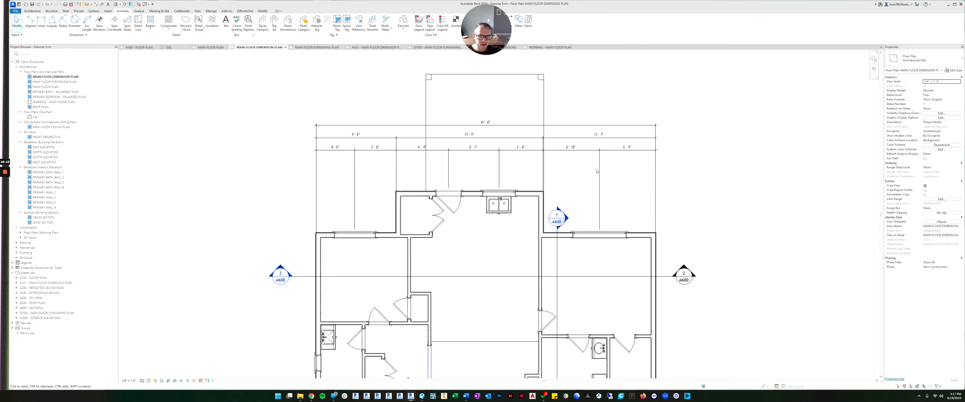
pyautogui.scroll(2, 596, 171)
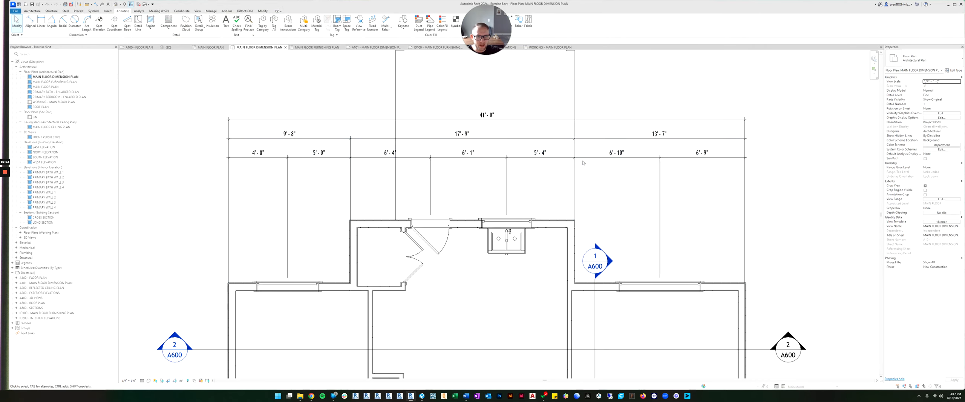
pyautogui.scroll(-2, 583, 162)
pyautogui.scroll(2, 426, 164)
pyautogui.scroll(3, 495, 157)
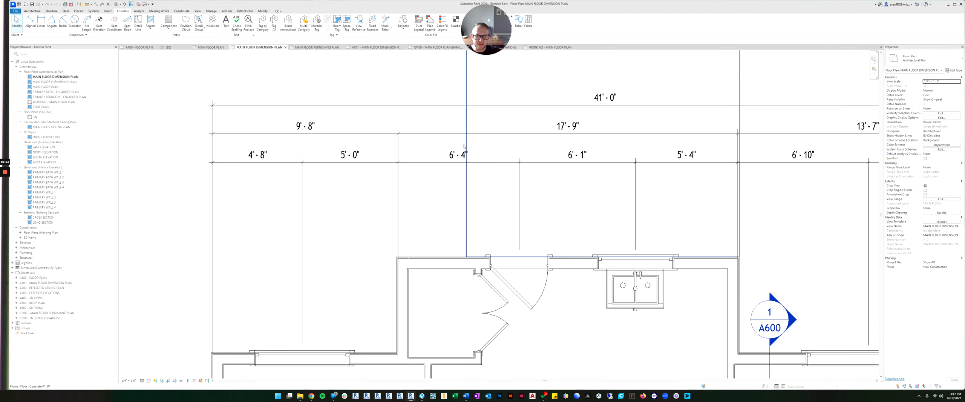
pyautogui.click(495, 160)
pyautogui.scroll(-2, 496, 160)
pyautogui.scroll(1, 647, 167)
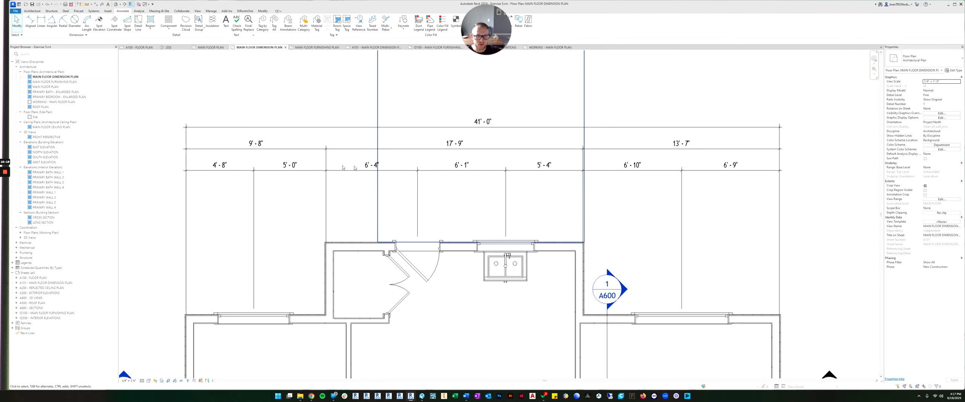
pyautogui.scroll(2, 338, 167)
pyautogui.click(388, 167)
pyautogui.click(363, 199)
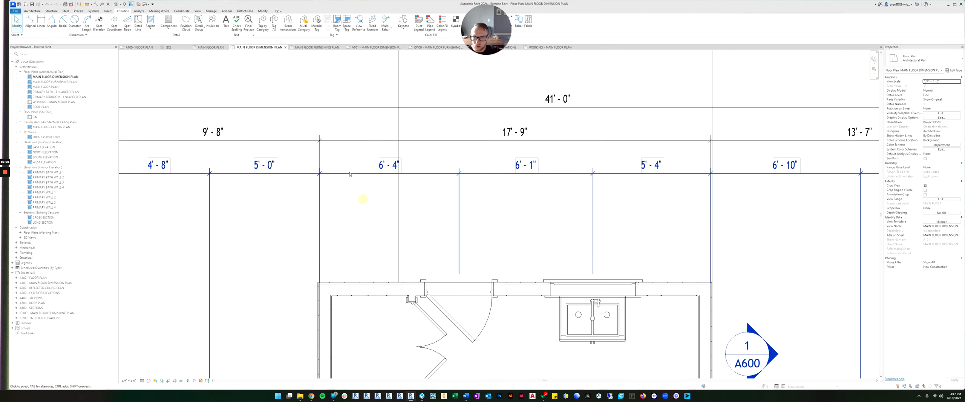
pyautogui.click(385, 166)
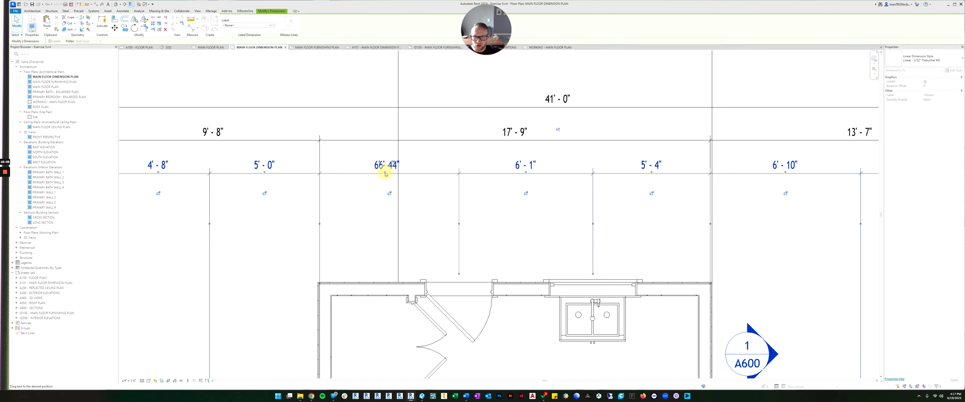
pyautogui.moveTo(386, 173); pyautogui.dragTo(384, 168)
pyautogui.click(360, 207)
# Examine the north dimension strings where they cross the patio outline and its corner posts.
pyautogui.scroll(-3, 362, 207)
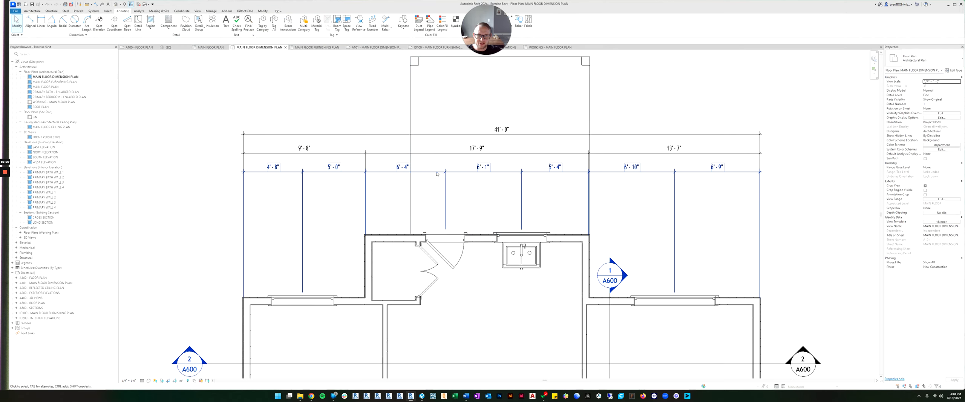
pyautogui.scroll(-3, 455, 196)
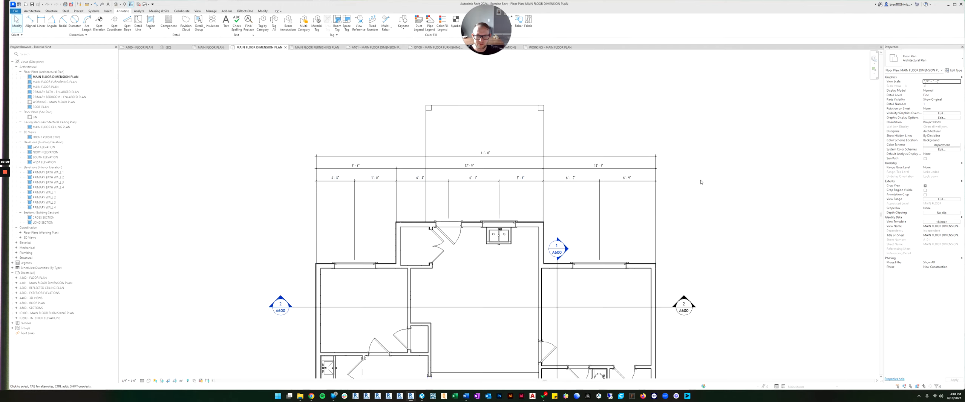
pyautogui.scroll(1, 649, 159)
pyautogui.scroll(-2, 480, 152)
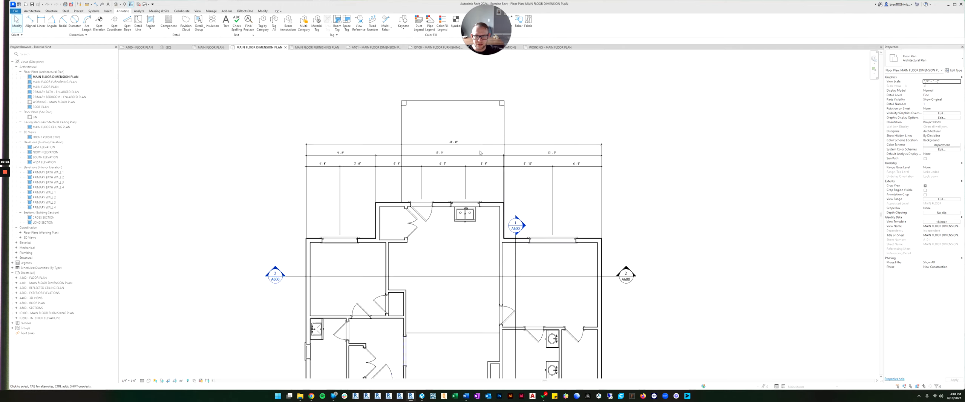
pyautogui.scroll(-1, 480, 152)
pyautogui.scroll(2, 536, 110)
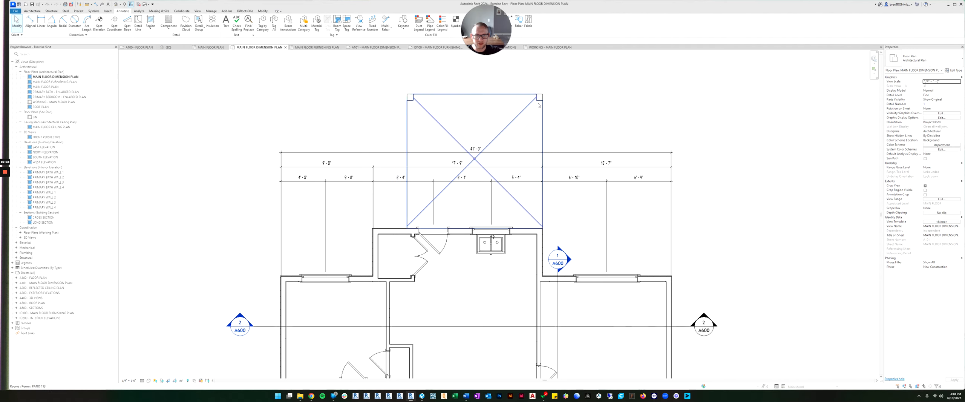
pyautogui.scroll(-2, 441, 158)
pyautogui.scroll(2, 432, 133)
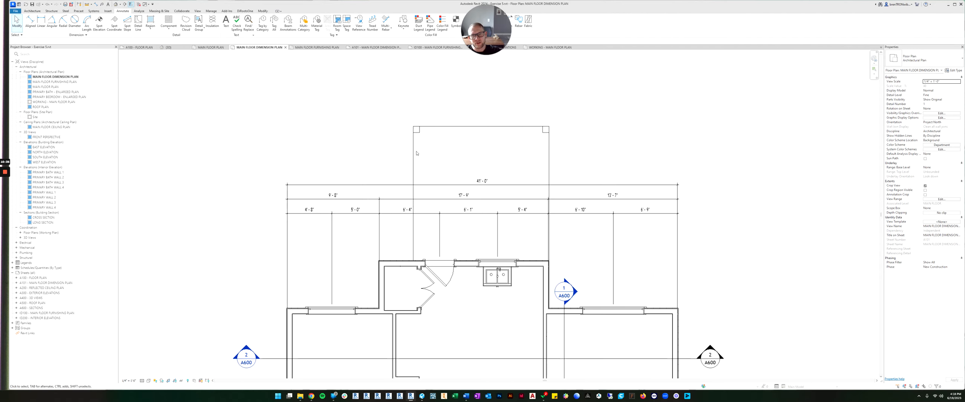
pyautogui.scroll(-4, 486, 163)
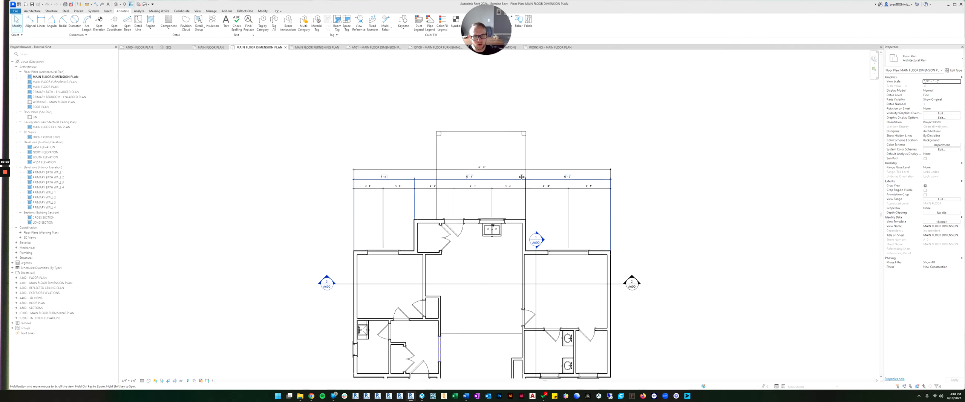
# Examine the whole floor plan, including the interior walls and doors around the kitchen and closets.
pyautogui.scroll(2, 349, 178)
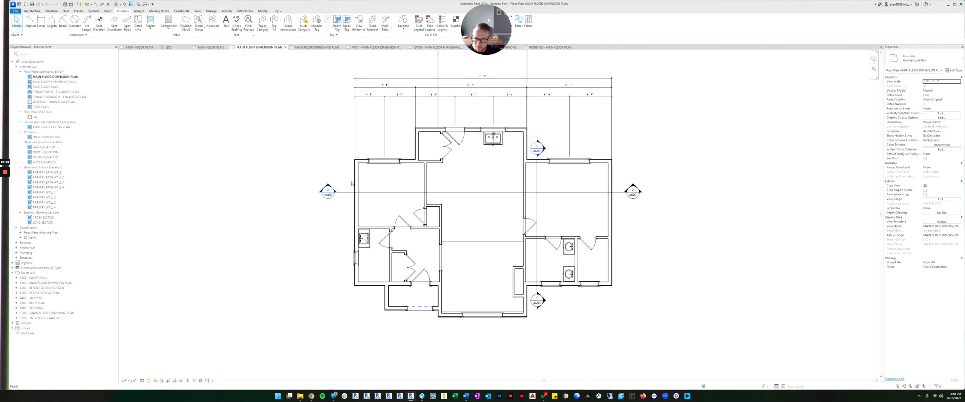
pyautogui.scroll(-2, 481, 178)
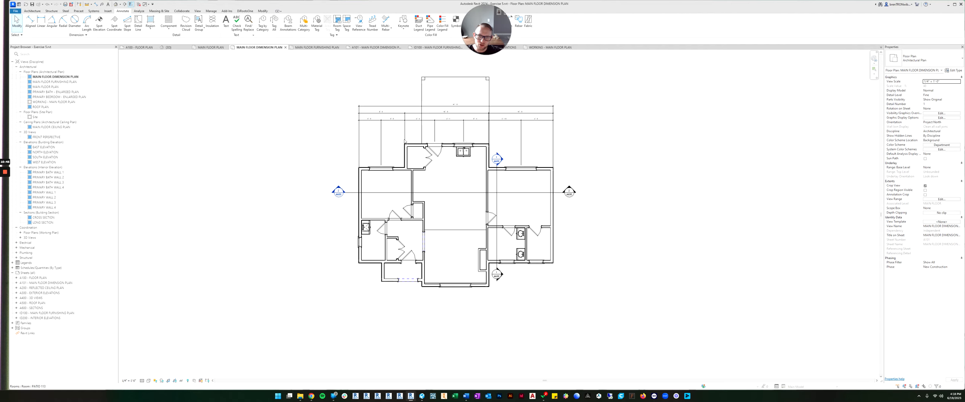
pyautogui.scroll(2, 448, 201)
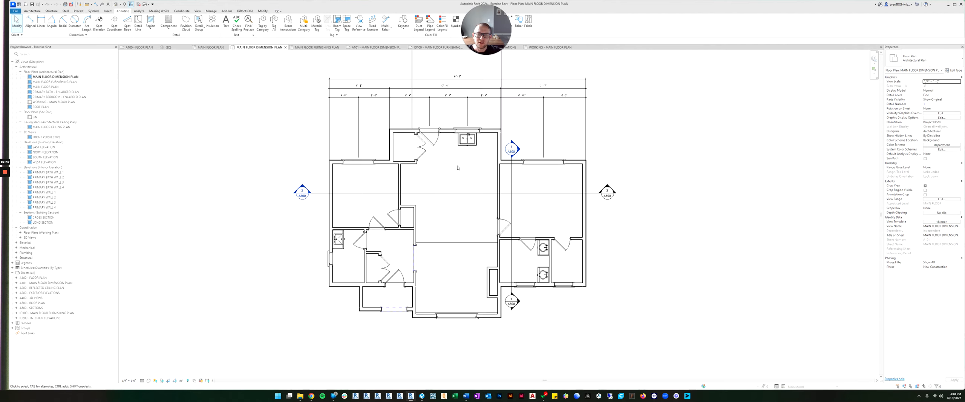
pyautogui.scroll(-1, 459, 208)
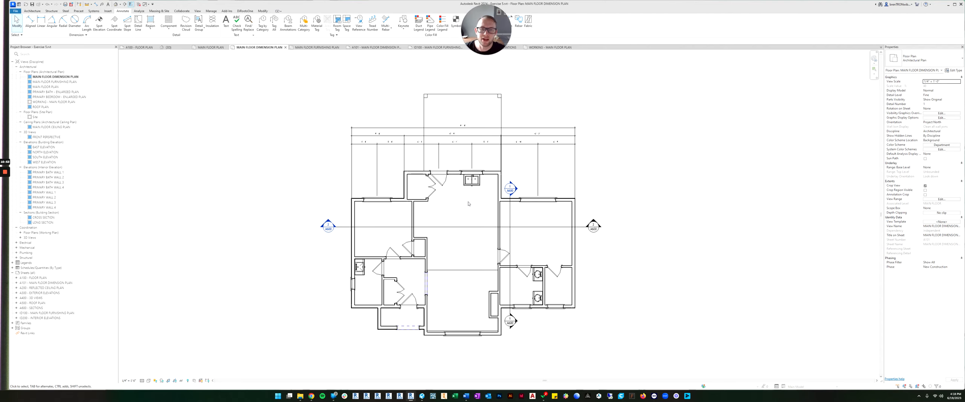
pyautogui.scroll(2, 448, 249)
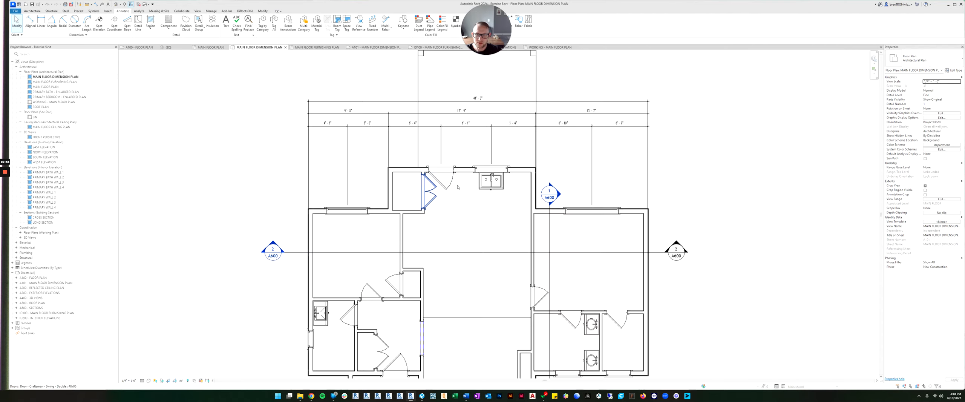
pyautogui.scroll(-1, 494, 195)
pyautogui.scroll(1, 496, 194)
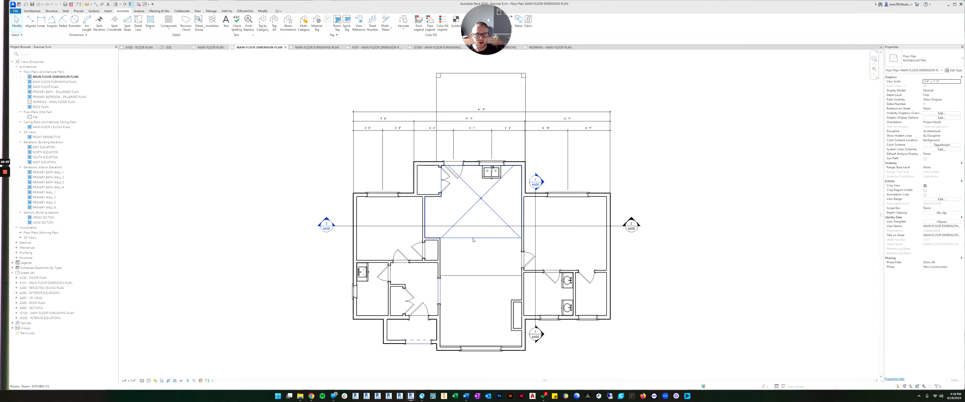
pyautogui.scroll(-1, 488, 226)
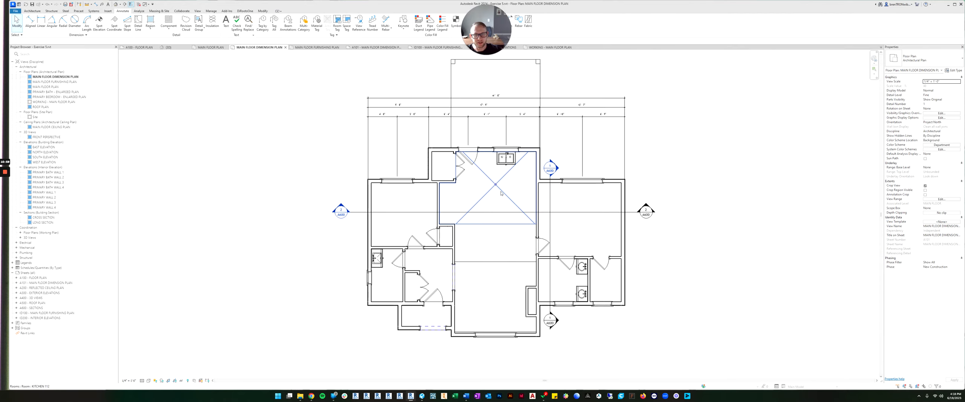
pyautogui.scroll(2, 470, 217)
pyautogui.scroll(-2, 421, 232)
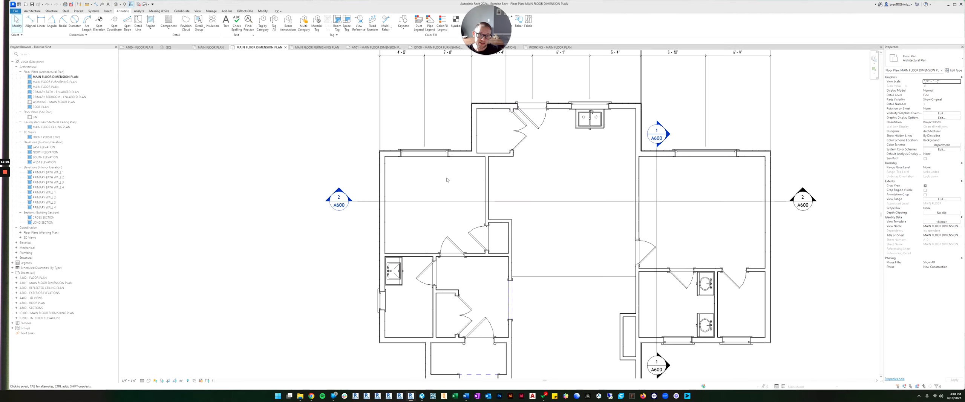
pyautogui.scroll(3, 443, 204)
pyautogui.scroll(-3, 556, 189)
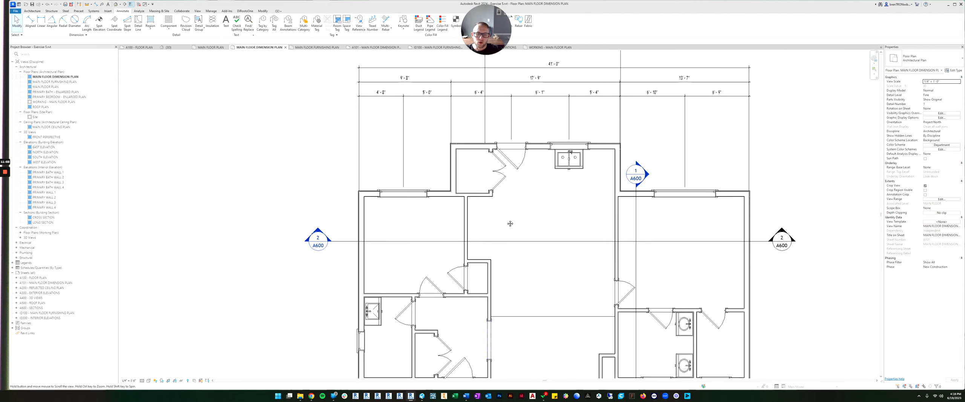
pyautogui.scroll(2, 418, 212)
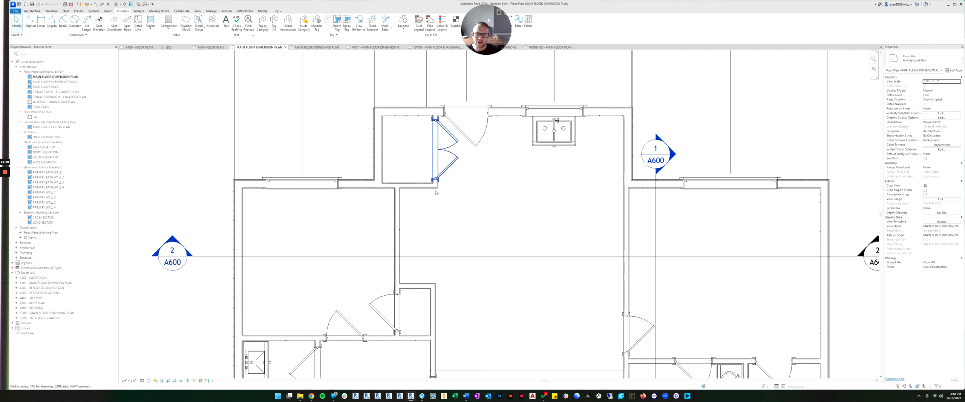
pyautogui.moveTo(436, 192); pyautogui.dragTo(415, 226, button='middle')
pyautogui.scroll(-2, 414, 227)
pyautogui.scroll(1, 464, 239)
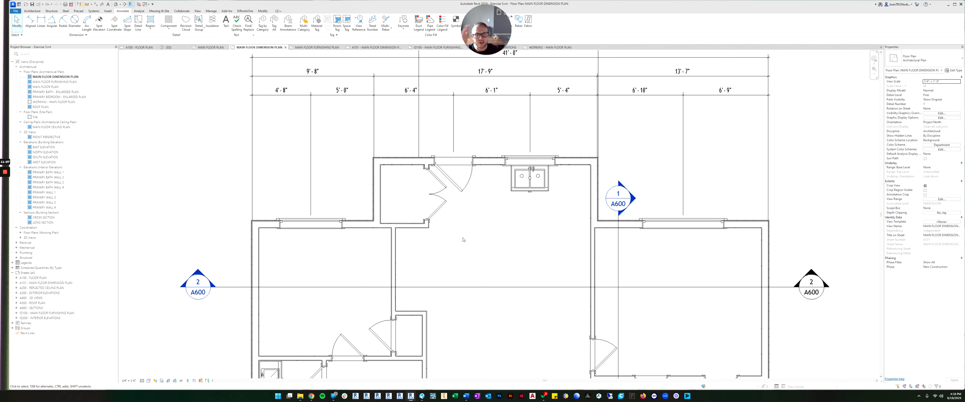
# Examine the plan from the north dimension strings to the south entry to review which interior walls still need dimensions.
pyautogui.scroll(-2, 469, 237)
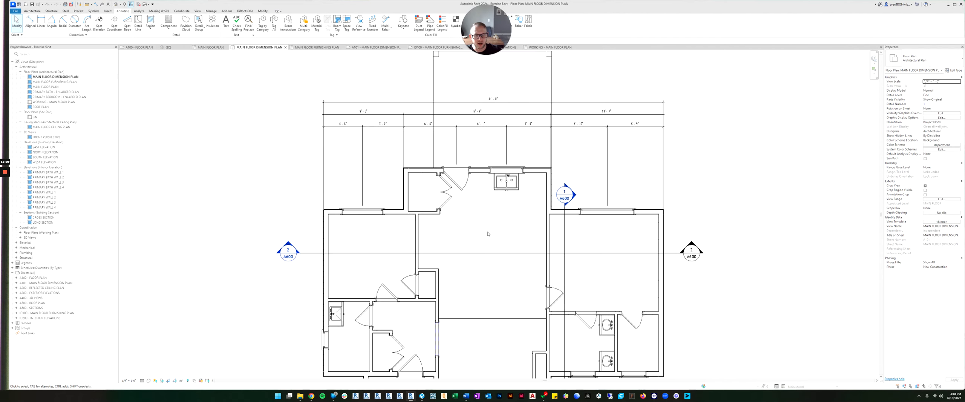
pyautogui.moveTo(470, 260); pyautogui.dragTo(476, 243, button='middle')
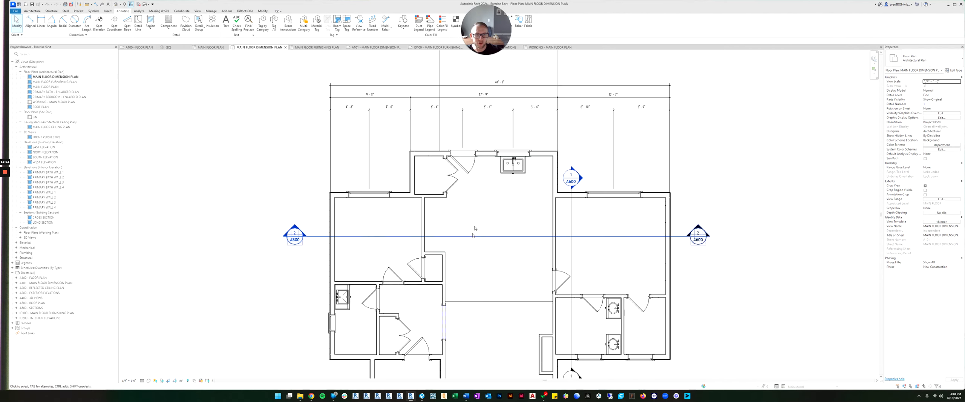
pyautogui.moveTo(483, 215); pyautogui.dragTo(493, 214, button='middle')
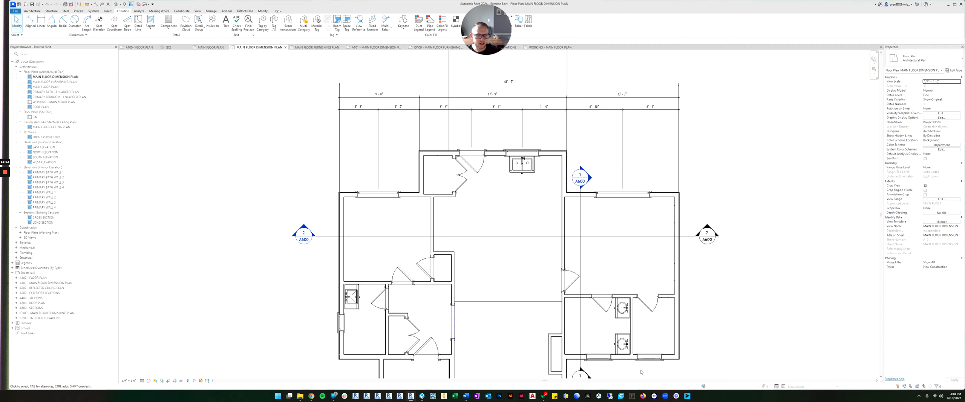
pyautogui.moveTo(641, 372); pyautogui.dragTo(682, 283, button='middle')
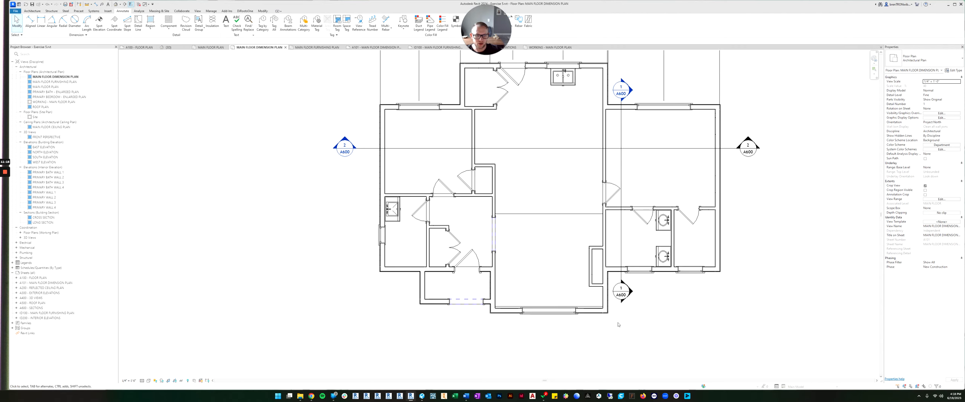
pyautogui.moveTo(569, 184); pyautogui.dragTo(555, 227, button='middle')
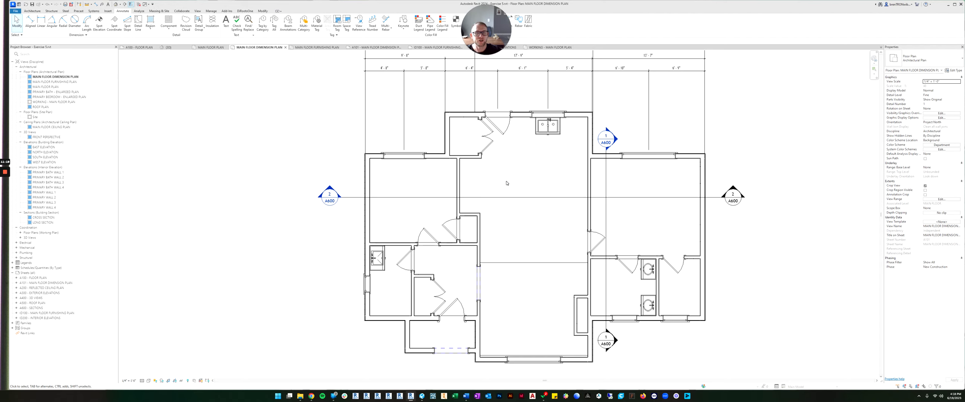
pyautogui.scroll(5, 504, 182)
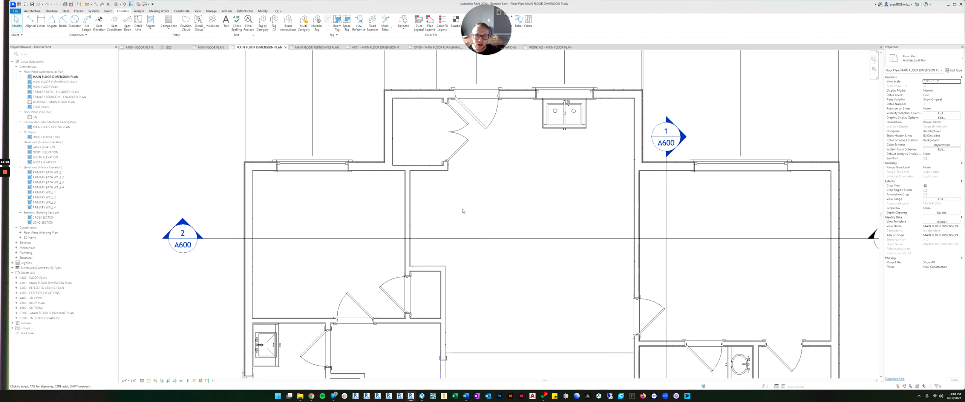
pyautogui.moveTo(428, 150); pyautogui.dragTo(428, 200, button='middle')
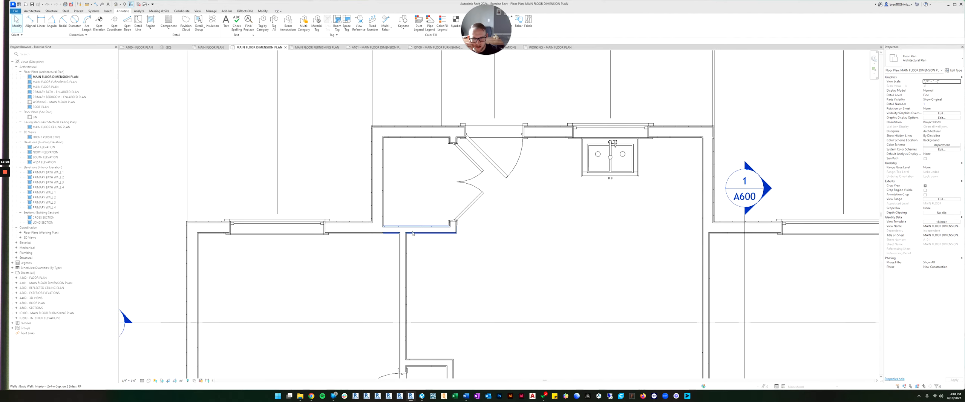
# Inspect how the north closet's south wall lines up with the adjoining exterior wall that holds the northwest window.
pyautogui.moveTo(406, 224); pyautogui.dragTo(401, 240, button='middle')
pyautogui.click(402, 235)
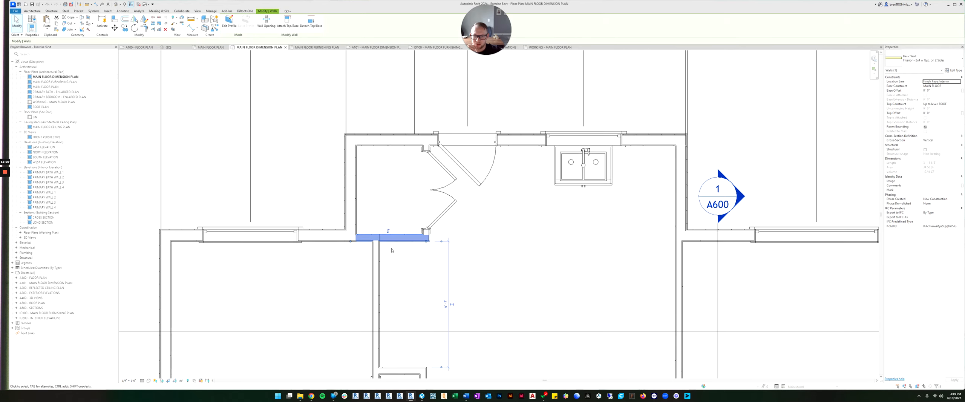
pyautogui.scroll(2, 388, 249)
pyautogui.moveTo(379, 215); pyautogui.dragTo(463, 221, button='middle')
pyautogui.scroll(-2, 463, 221)
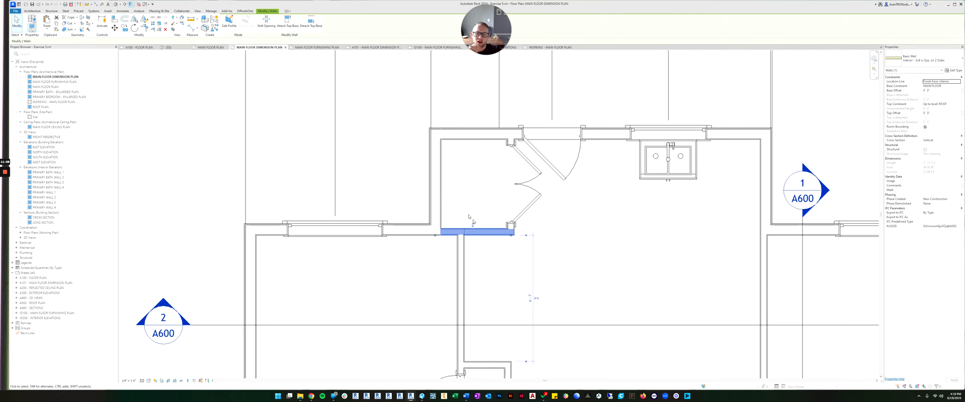
pyautogui.scroll(1, 489, 238)
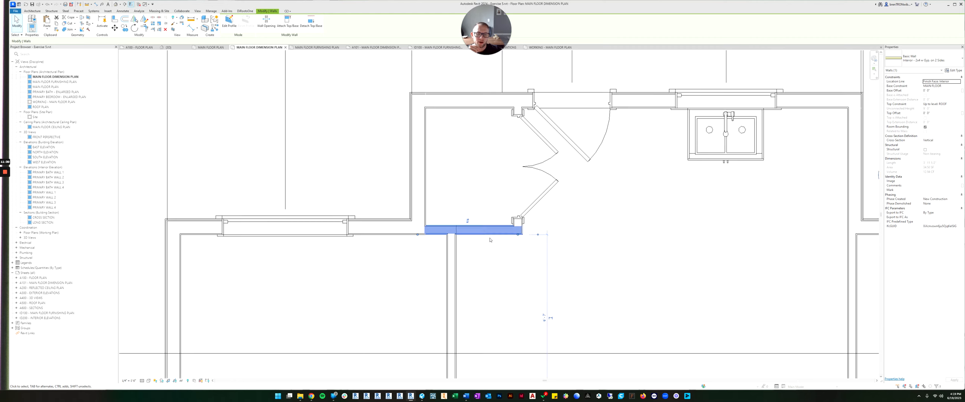
pyautogui.click(194, 223)
pyautogui.moveTo(232, 214); pyautogui.dragTo(354, 199, button='middle')
pyautogui.scroll(-5, 253, 225)
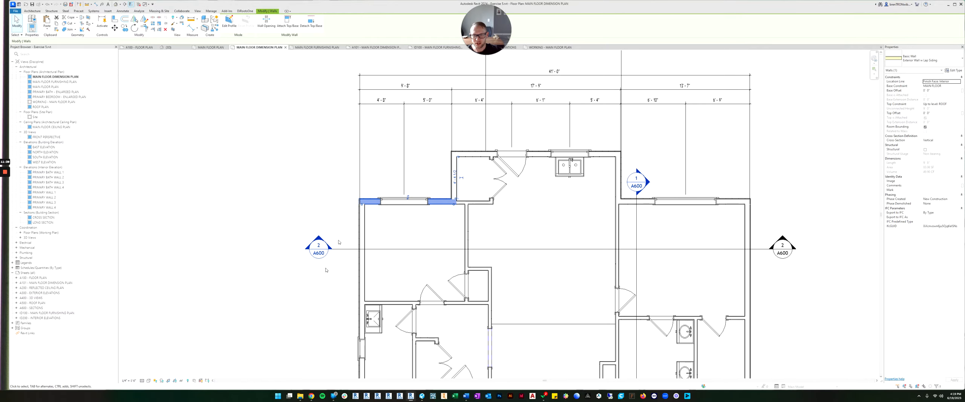
pyautogui.scroll(5, 371, 211)
pyautogui.moveTo(403, 247); pyautogui.dragTo(342, 215, button='middle')
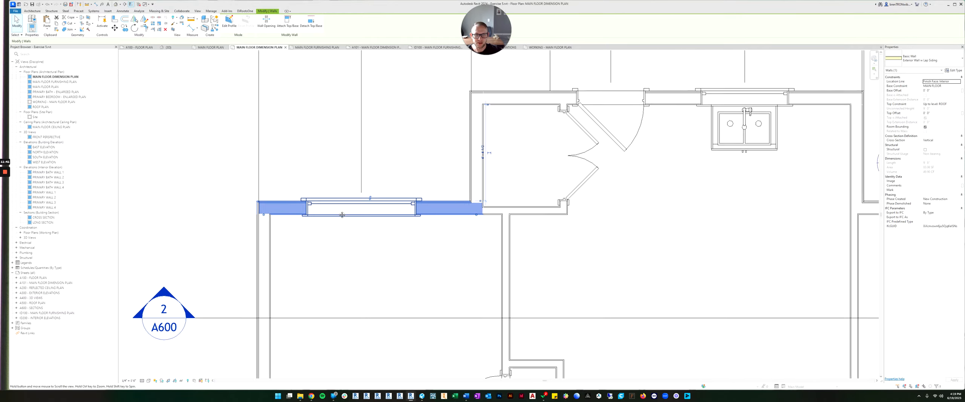
pyautogui.scroll(3, 566, 206)
pyautogui.moveTo(524, 223); pyautogui.dragTo(457, 271, button='middle')
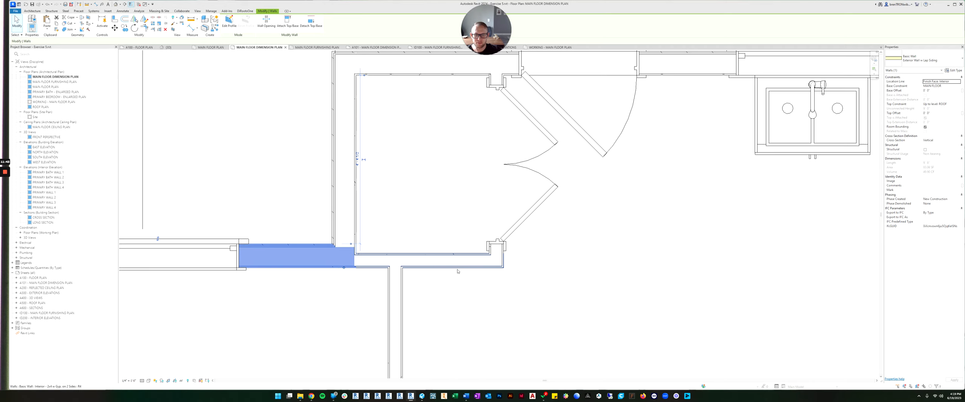
pyautogui.press('Escape')
pyautogui.click(472, 260)
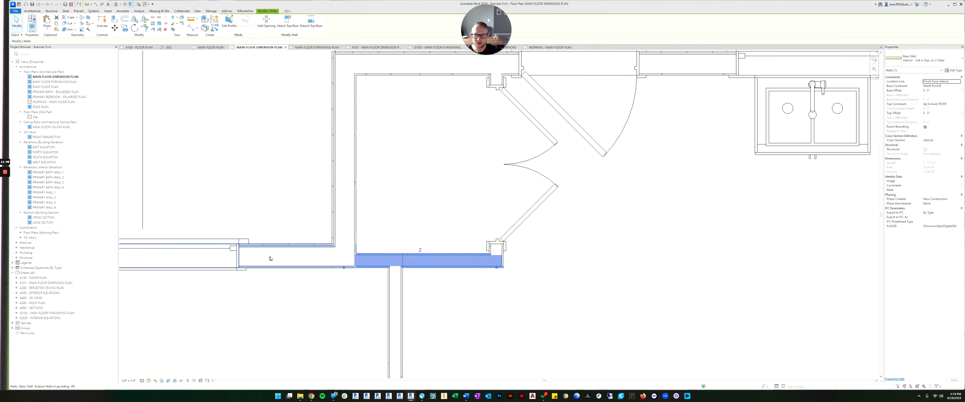
pyautogui.scroll(-2, 270, 258)
pyautogui.scroll(2, 420, 265)
pyautogui.press('Escape')
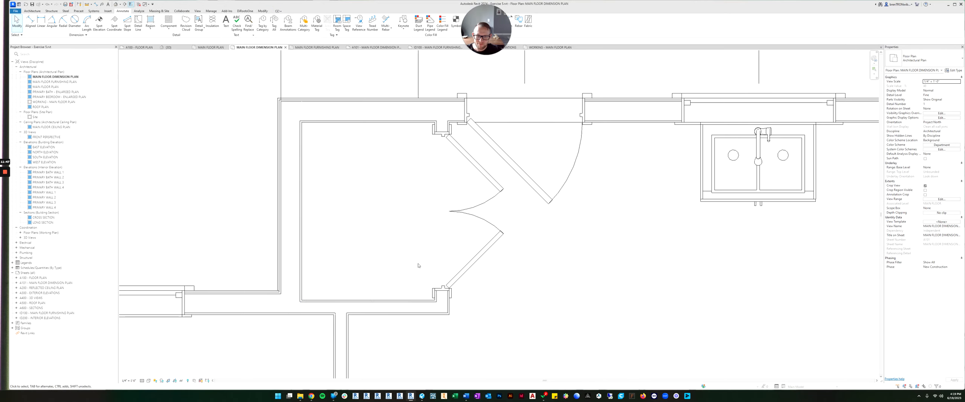
# Inspect the closet wall that holds the double doors and its position between the surrounding walls.
pyautogui.click(442, 299)
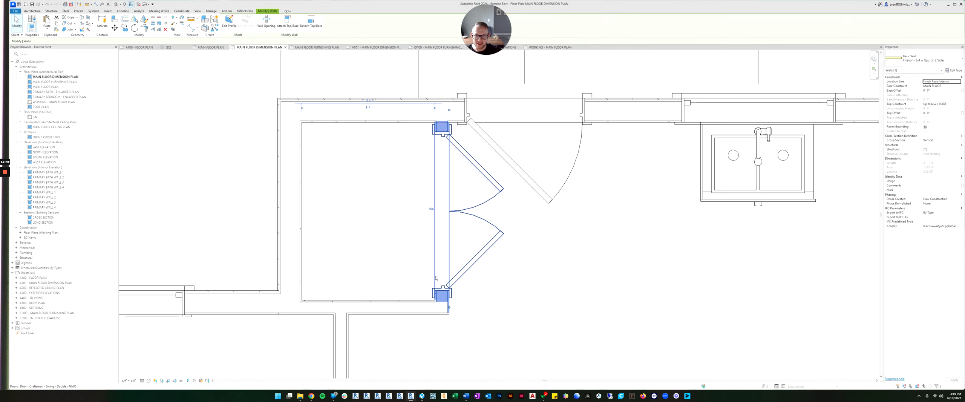
pyautogui.scroll(-1, 443, 299)
pyautogui.moveTo(439, 232); pyautogui.dragTo(382, 223, button='middle')
pyautogui.scroll(-3, 382, 223)
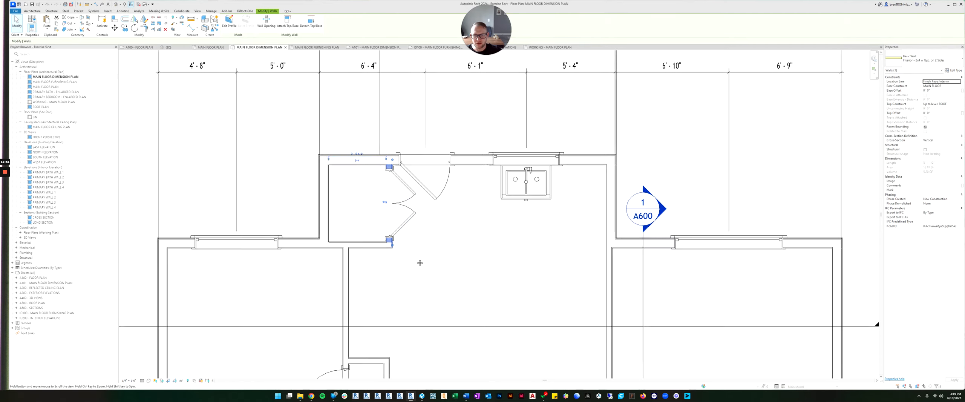
pyautogui.scroll(3, 432, 186)
pyautogui.moveTo(360, 176); pyautogui.dragTo(361, 207, button='middle')
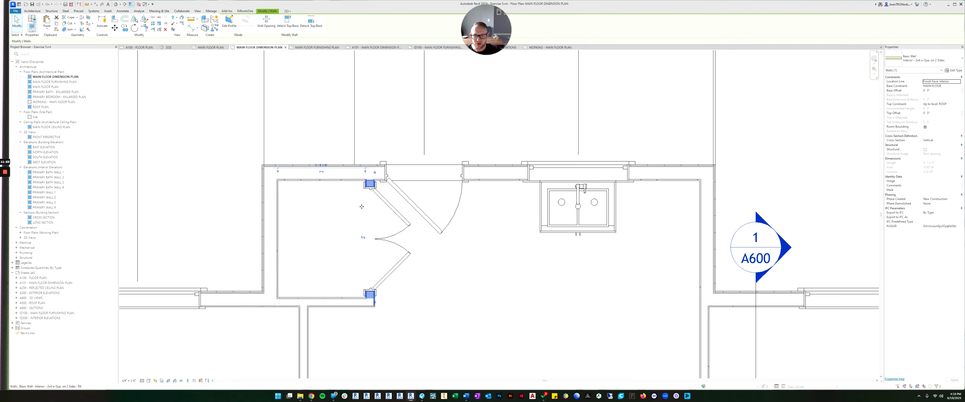
pyautogui.press('Escape')
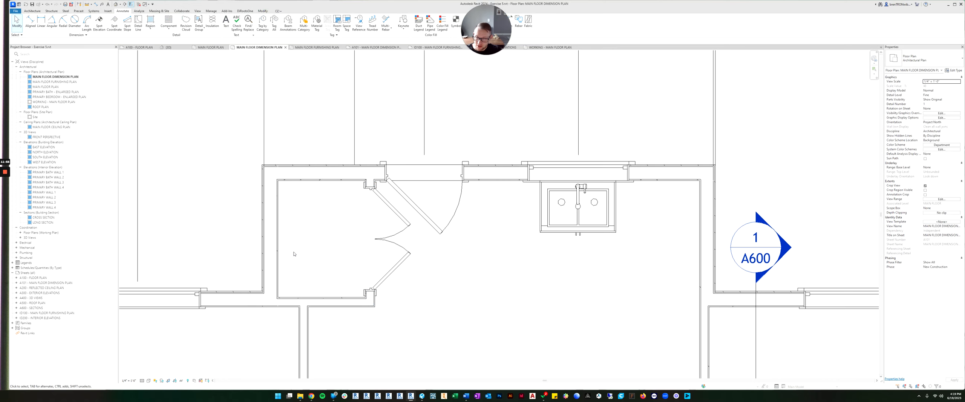
# Add an aligned dimension inside the closet from the bump-out's west exterior wall to the west stud face of the double-door wall.
pyautogui.click(31, 22)
pyautogui.scroll(2, 288, 247)
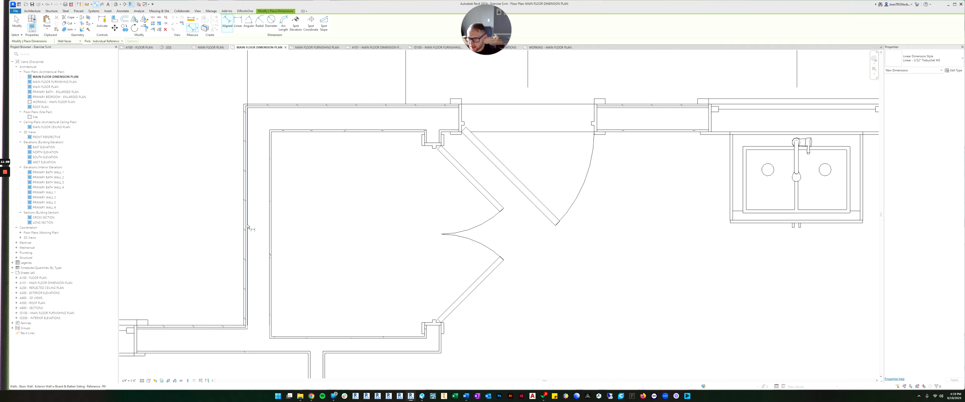
pyautogui.click(249, 225)
pyautogui.scroll(-1, 371, 171)
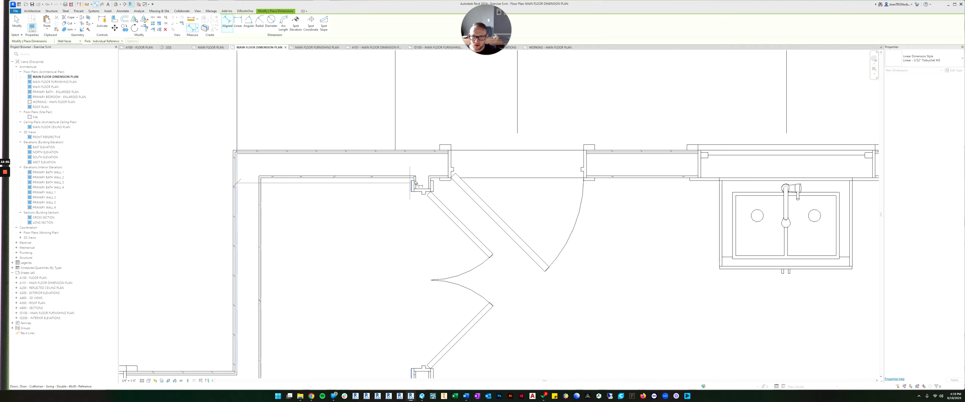
pyautogui.scroll(1, 388, 176)
pyautogui.scroll(-1, 407, 181)
pyautogui.scroll(2, 427, 186)
pyautogui.scroll(1, 430, 187)
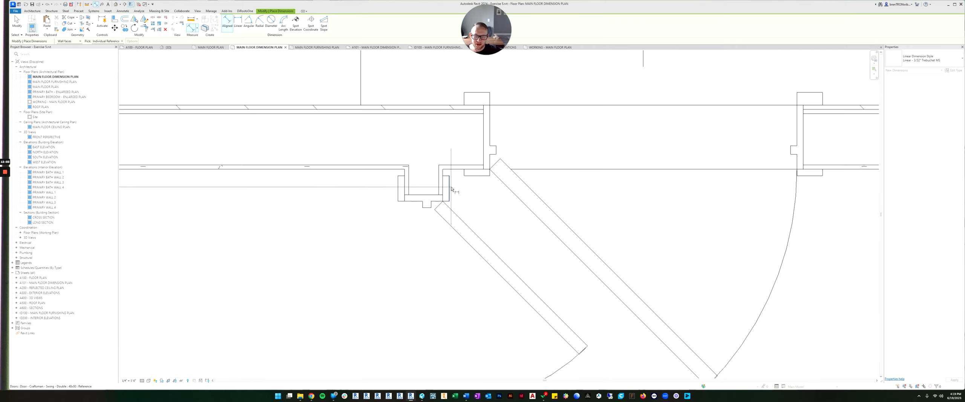
pyautogui.scroll(-1, 435, 186)
pyautogui.scroll(2, 441, 184)
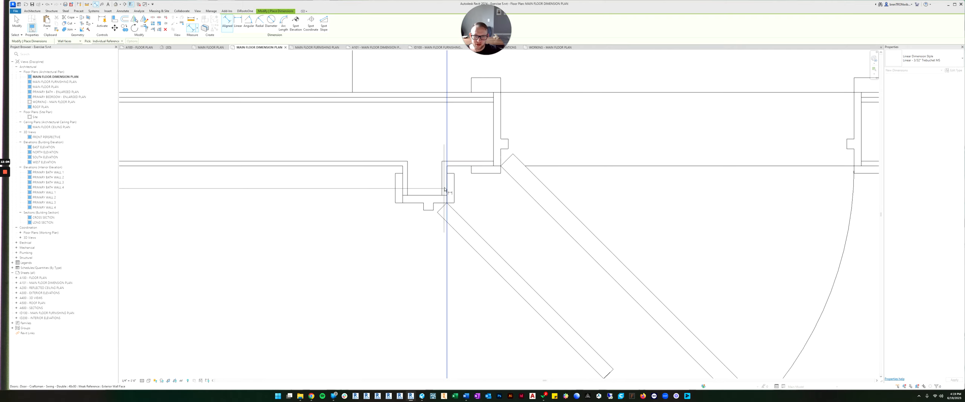
pyautogui.click(409, 184)
pyautogui.scroll(-4, 396, 196)
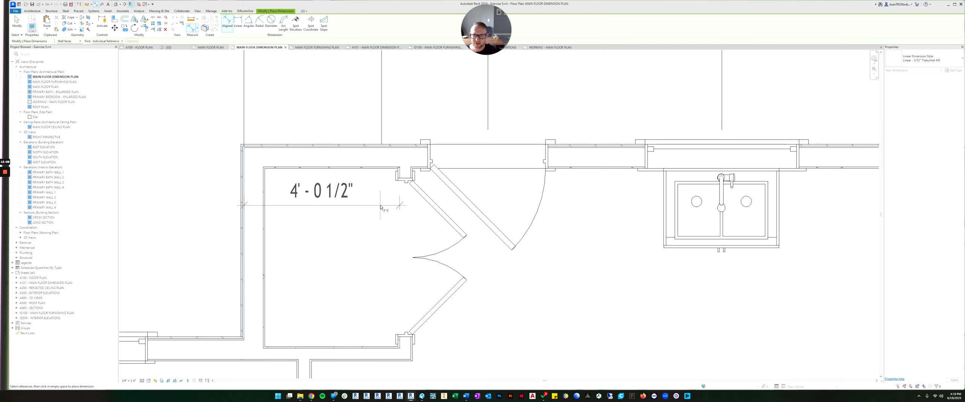
pyautogui.click(375, 207)
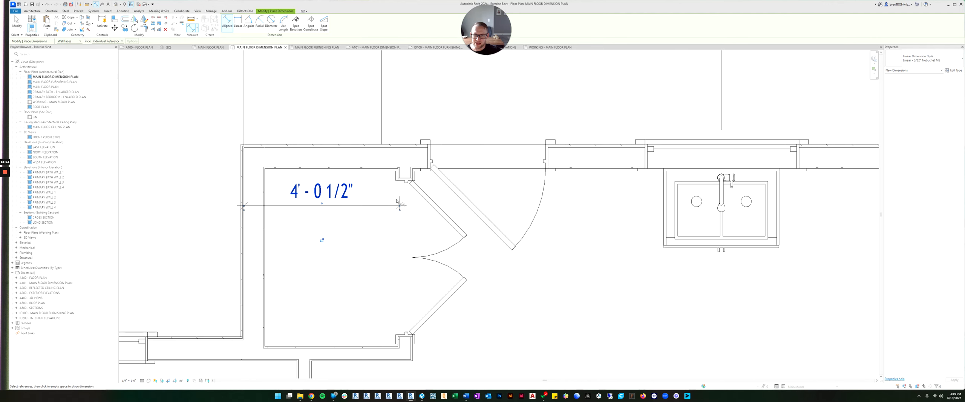
pyautogui.press('Escape')
pyautogui.press('Escape')
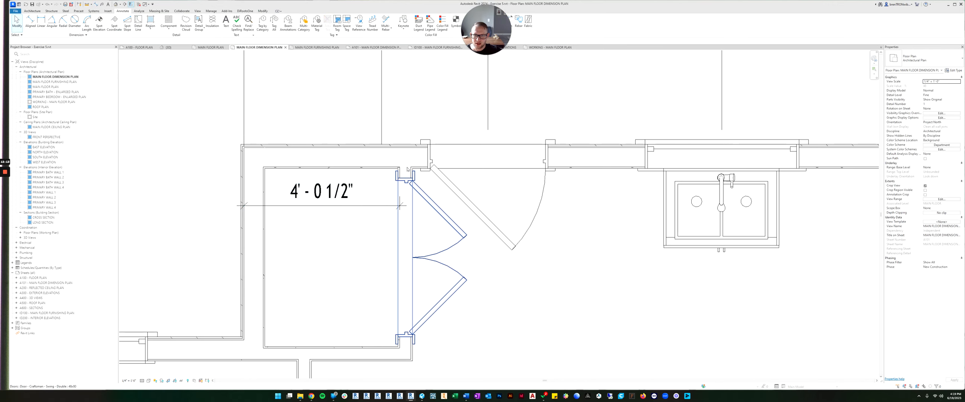
# Move the closet's double-door wall so its dimension from the west exterior wall is 4' - 0".
pyautogui.click(405, 172)
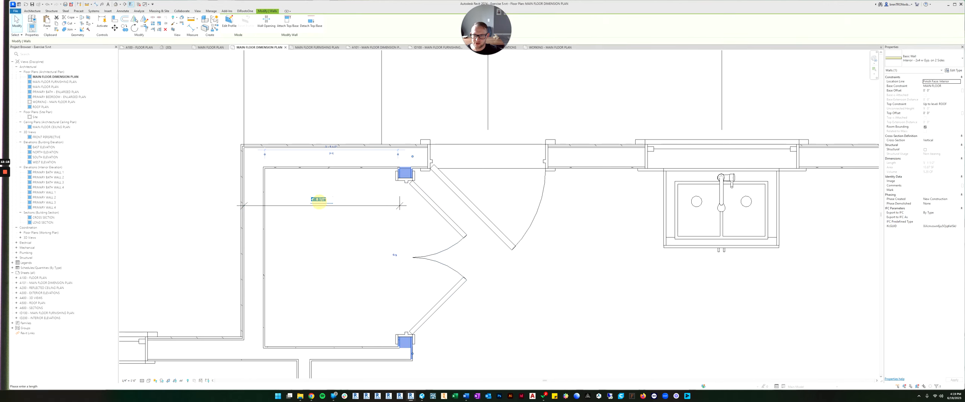
pyautogui.press('Return')
pyautogui.press('Escape')
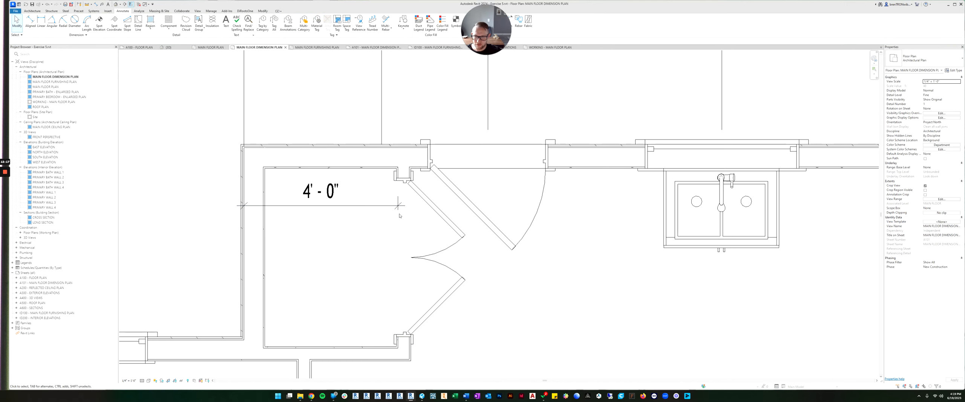
# Examine the interior walls on the east side, including the long wall beside the east bedroom and the bathroom walls.
pyautogui.scroll(-2, 366, 228)
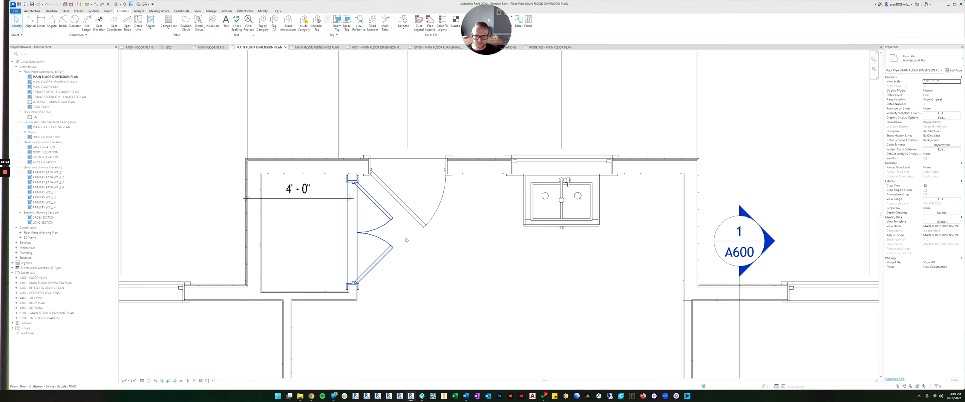
pyautogui.scroll(-3, 408, 241)
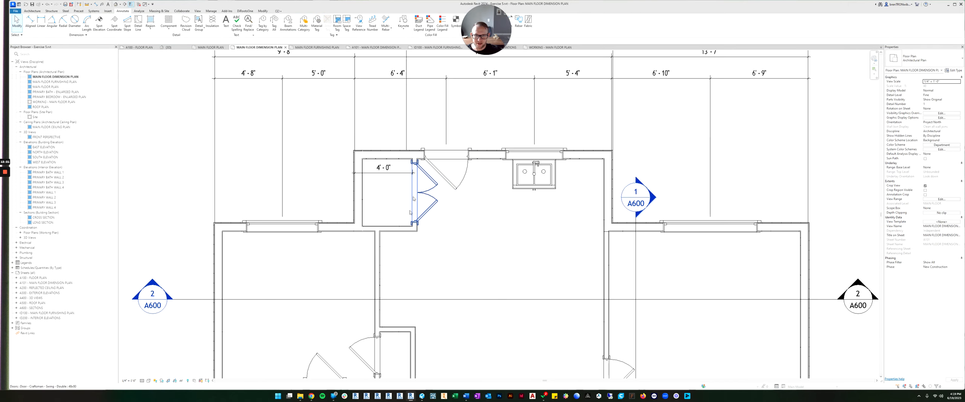
pyautogui.scroll(-2, 414, 198)
pyautogui.scroll(4, 416, 205)
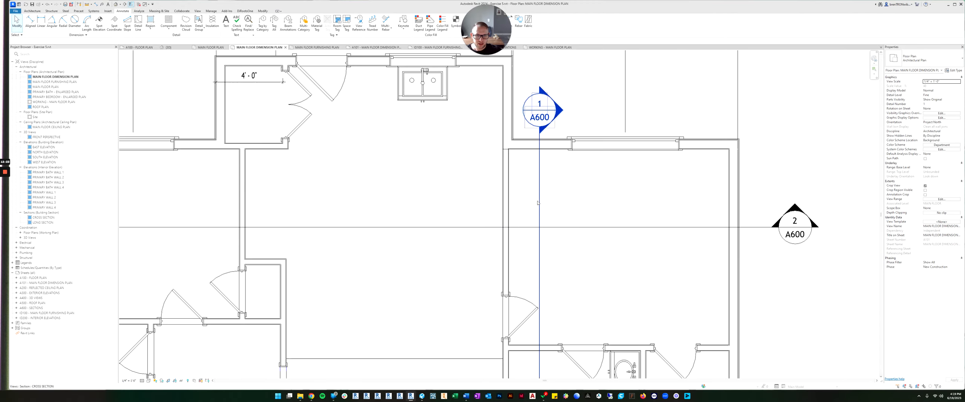
pyautogui.click(374, 138)
pyautogui.scroll(-3, 377, 169)
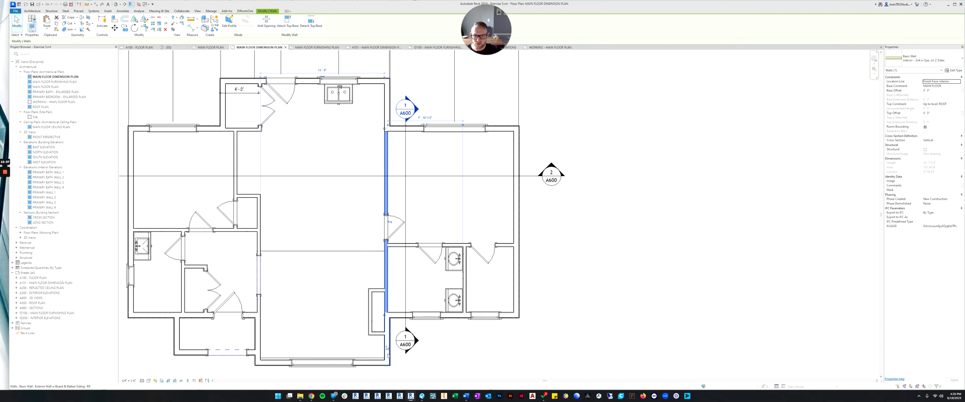
pyautogui.moveTo(427, 166); pyautogui.dragTo(393, 202, button='middle')
pyautogui.click(393, 202)
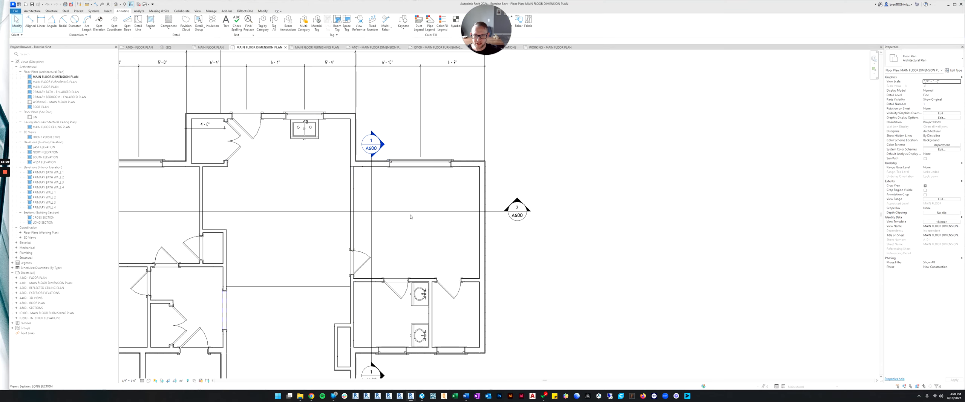
pyautogui.scroll(2, 456, 234)
pyautogui.scroll(-4, 456, 205)
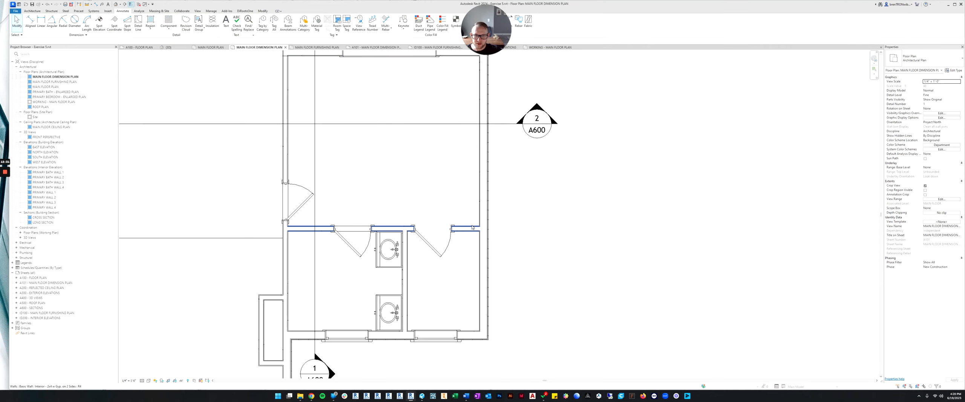
pyautogui.scroll(1, 452, 211)
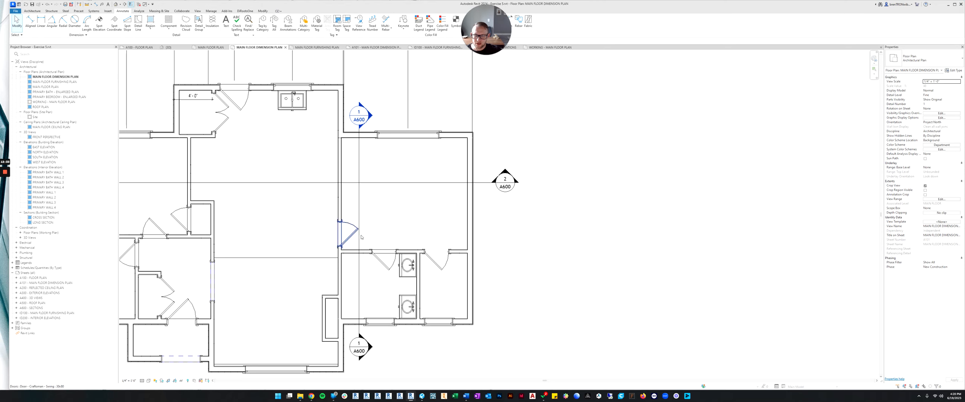
# Begin a vertical aligned dimension from the east bedroom's north exterior wall to the north stud face of the bedroom-bathroom partition.
pyautogui.press('d')
pyautogui.press('i')
pyautogui.scroll(5, 472, 124)
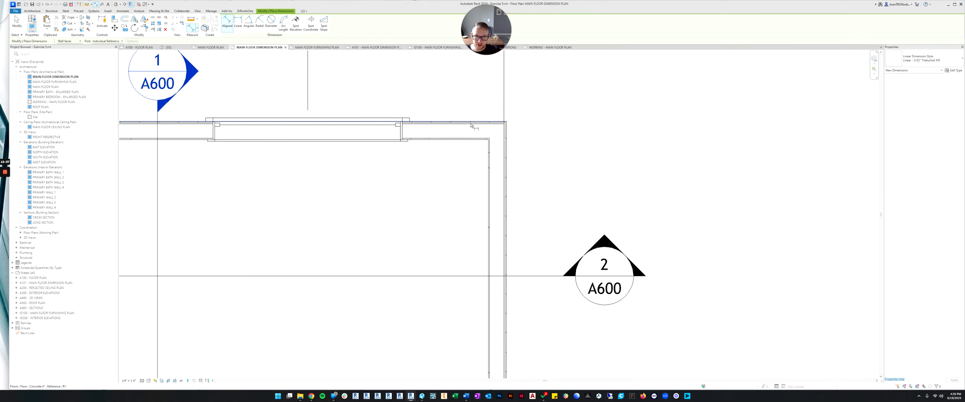
pyautogui.scroll(-3, 467, 133)
pyautogui.scroll(5, 448, 215)
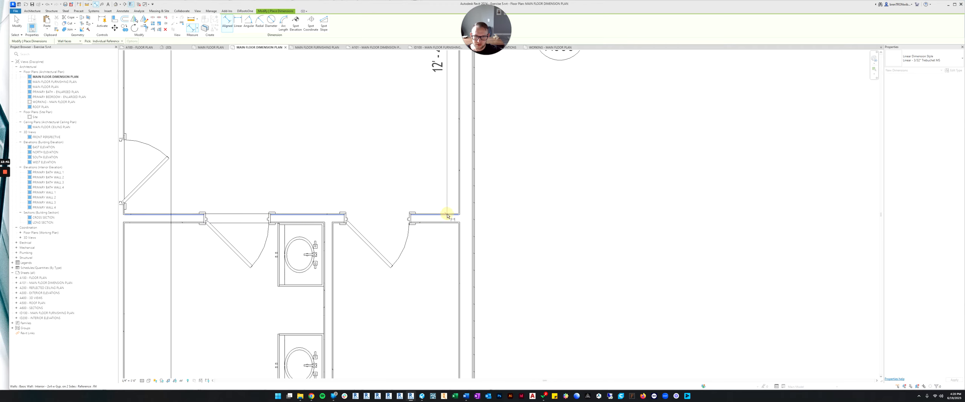
pyautogui.scroll(-2, 448, 215)
pyautogui.moveTo(428, 303); pyautogui.dragTo(422, 243, button='middle')
pyautogui.scroll(3, 439, 309)
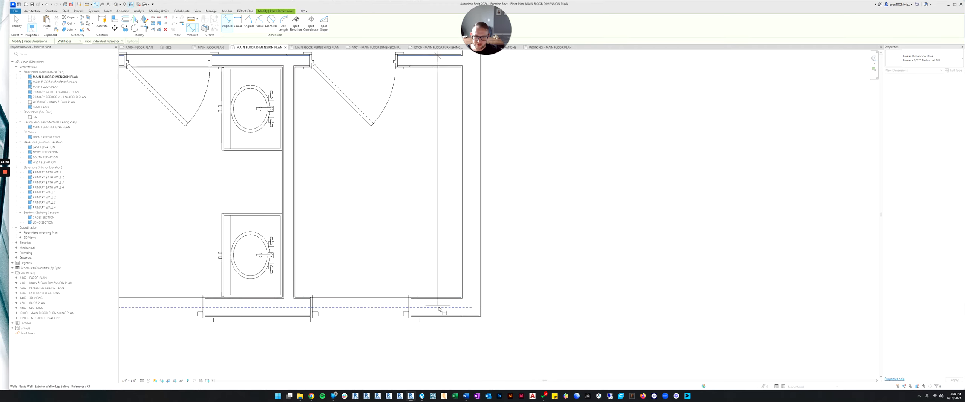
pyautogui.scroll(-5, 442, 316)
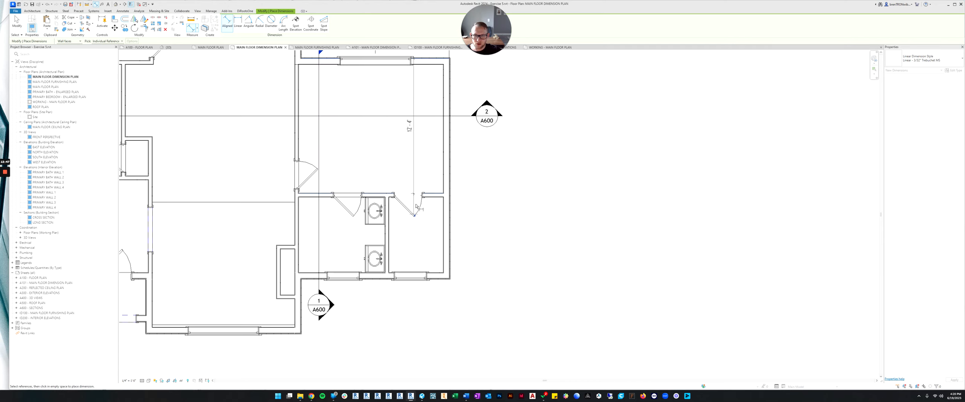
pyautogui.scroll(3, 424, 204)
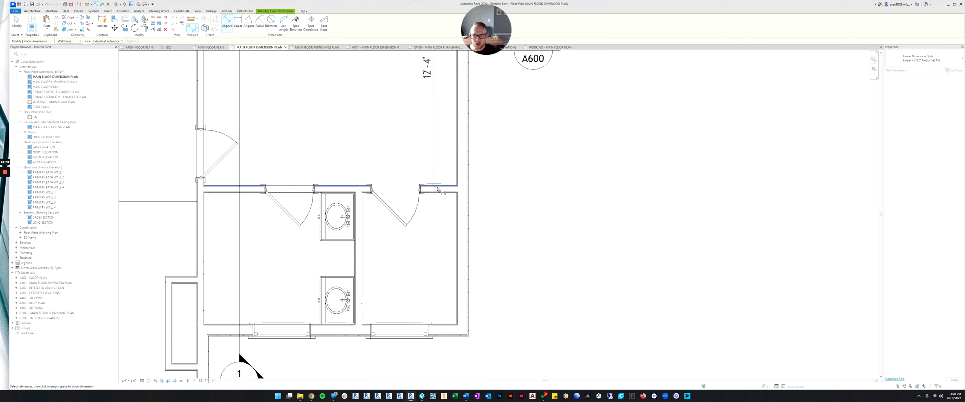
pyautogui.scroll(2, 437, 188)
pyautogui.scroll(2, 434, 190)
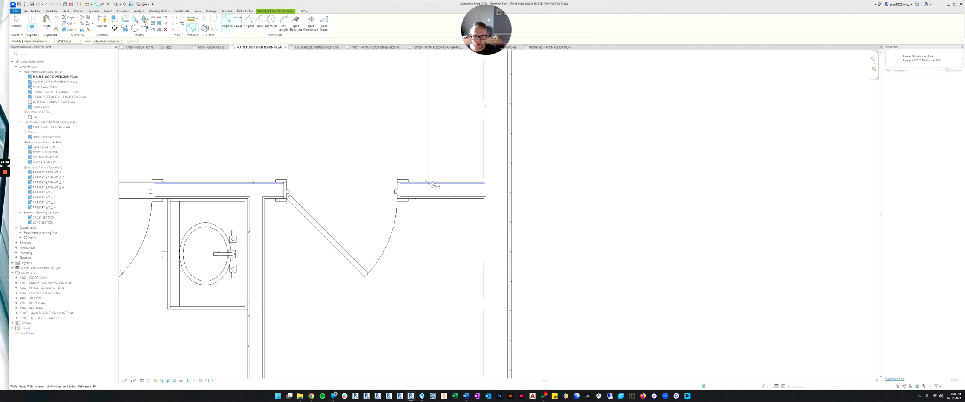
pyautogui.click(433, 184)
# Extend the vertical dimension string to the south exterior wall and place it just inside the east exterior wall.
pyautogui.scroll(-4, 434, 196)
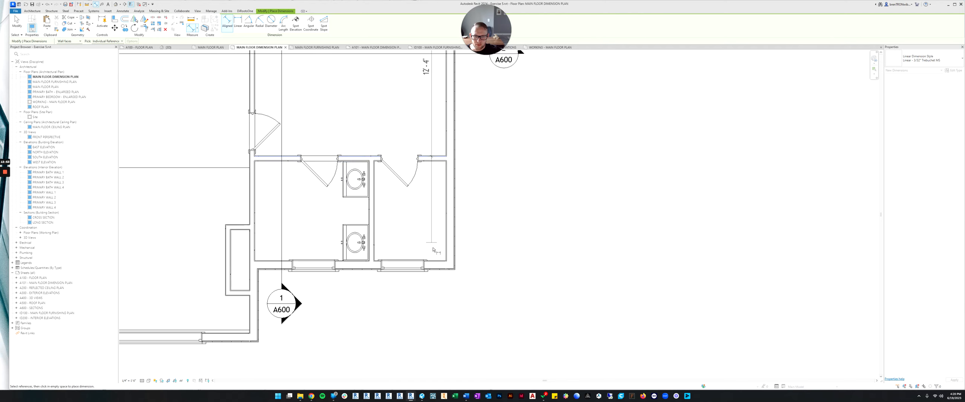
pyautogui.scroll(3, 436, 261)
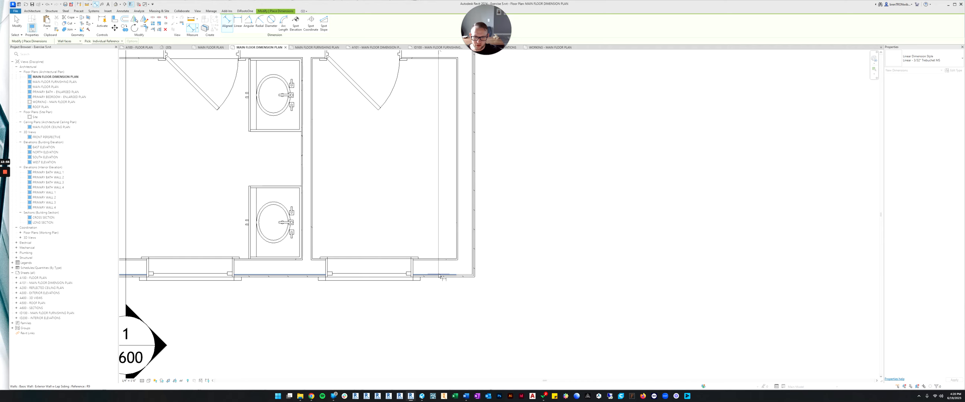
pyautogui.click(440, 277)
pyautogui.scroll(-3, 438, 302)
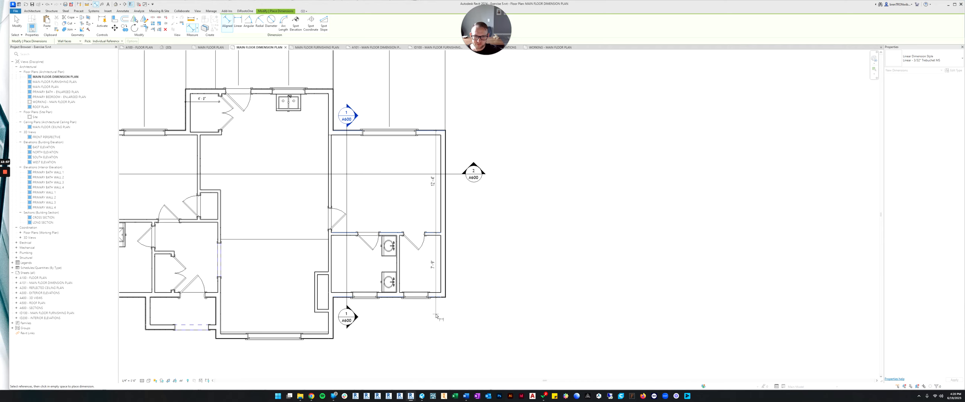
pyautogui.click(436, 318)
pyautogui.scroll(2, 422, 185)
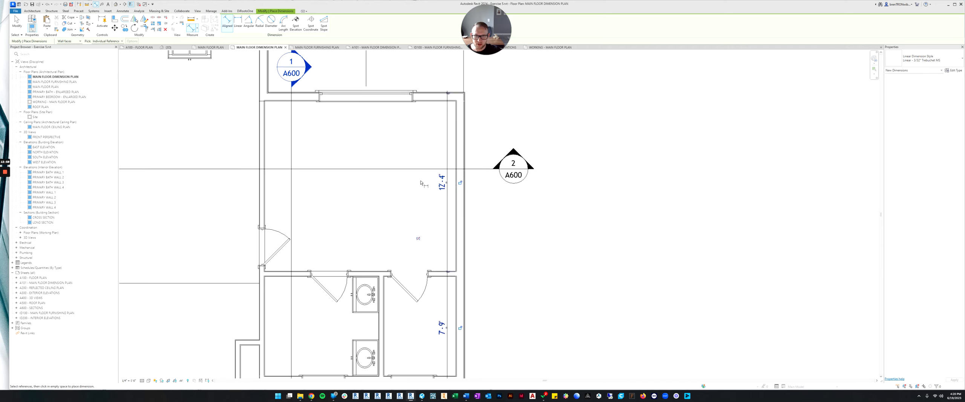
pyautogui.press('Escape')
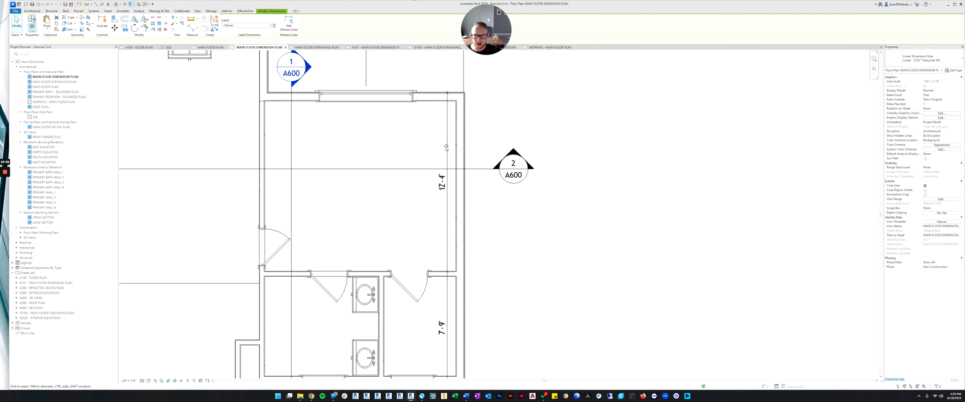
pyautogui.press('Escape')
# Inspect the partition south of the east bedroom and the wall behind the two bathroom vanities.
pyautogui.scroll(-3, 468, 211)
pyautogui.moveTo(469, 214); pyautogui.dragTo(515, 229, button='middle')
pyautogui.scroll(2, 455, 254)
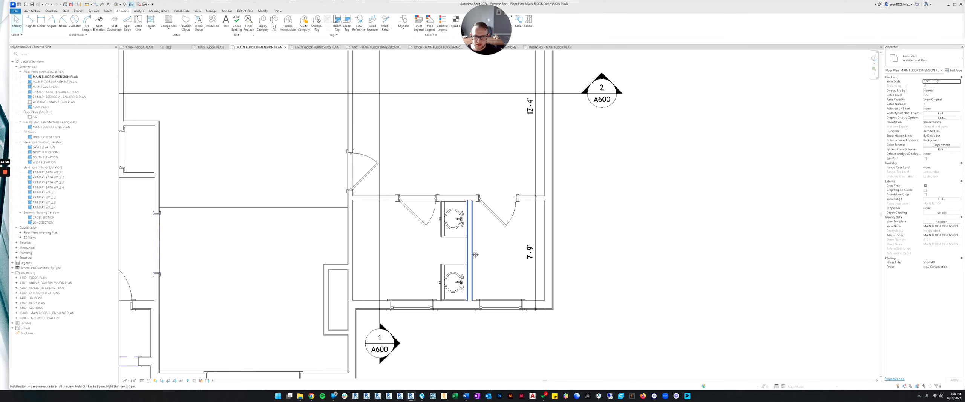
pyautogui.click(428, 174)
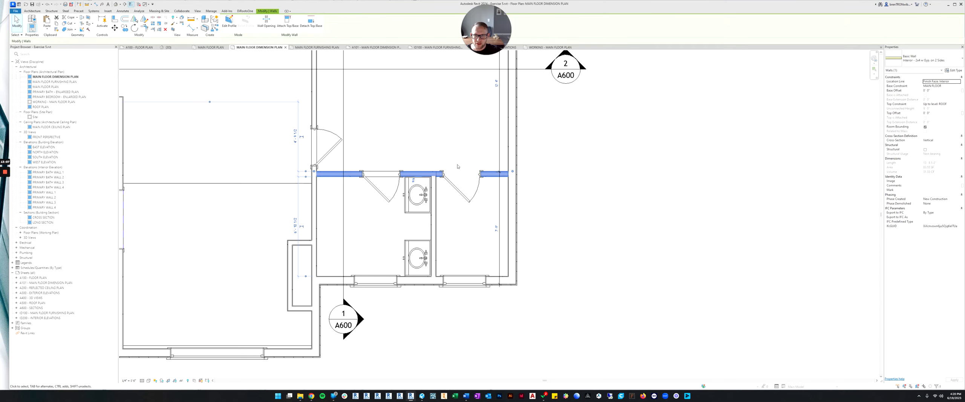
pyautogui.moveTo(486, 174); pyautogui.dragTo(489, 212, button='middle')
pyautogui.press('Escape')
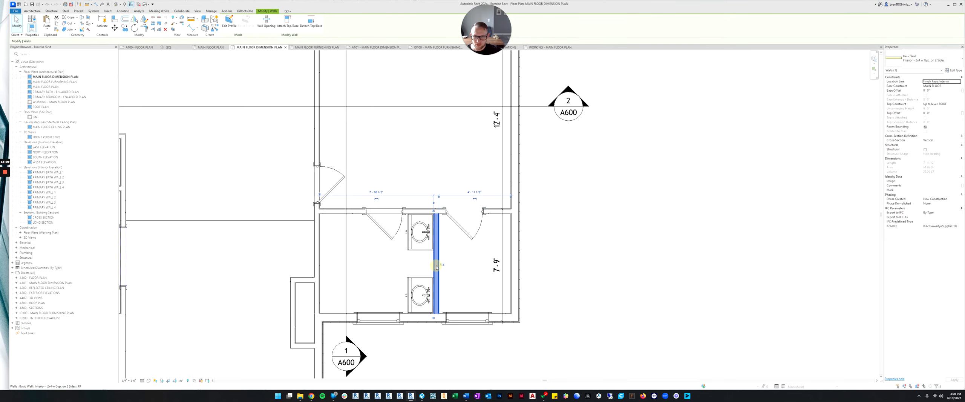
pyautogui.moveTo(430, 289); pyautogui.dragTo(434, 272, button='middle')
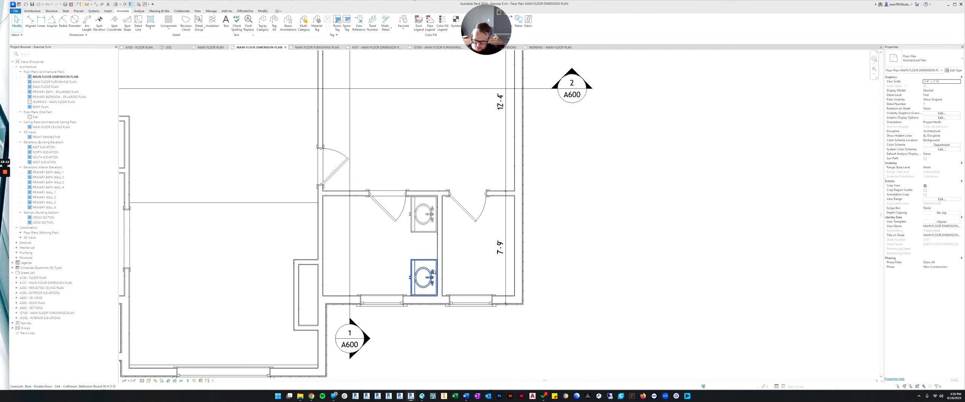
# Begin a horizontal aligned dimension from the east exterior wall of the small room beside the bathroom.
pyautogui.press('d')
pyautogui.press('i')
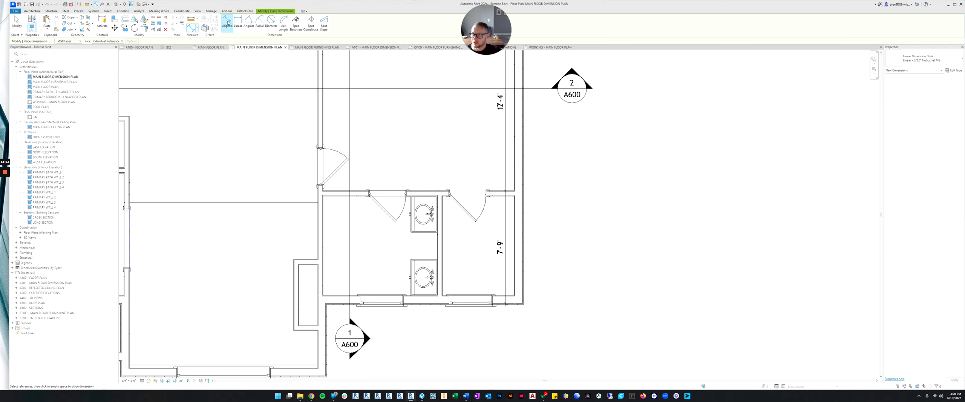
pyautogui.scroll(2, 409, 256)
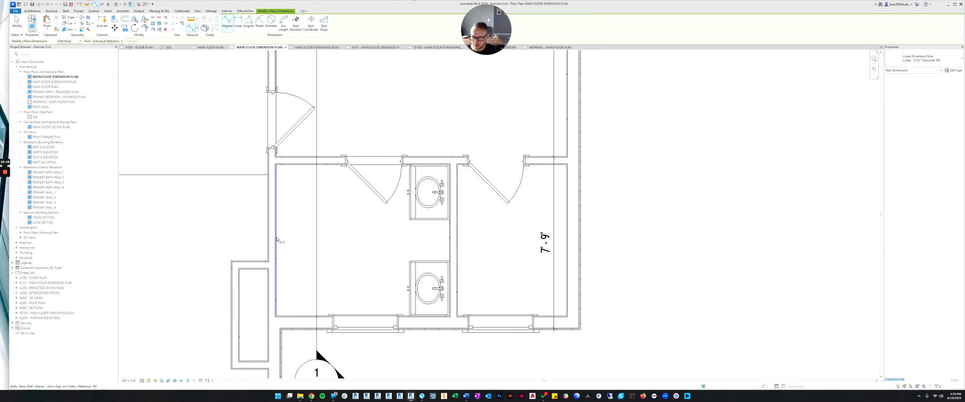
pyautogui.scroll(2, 580, 260)
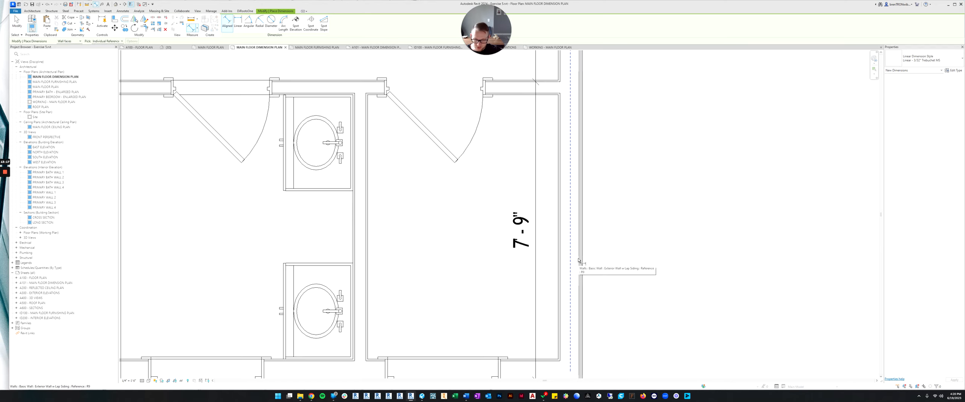
pyautogui.click(579, 260)
pyautogui.scroll(-3, 578, 259)
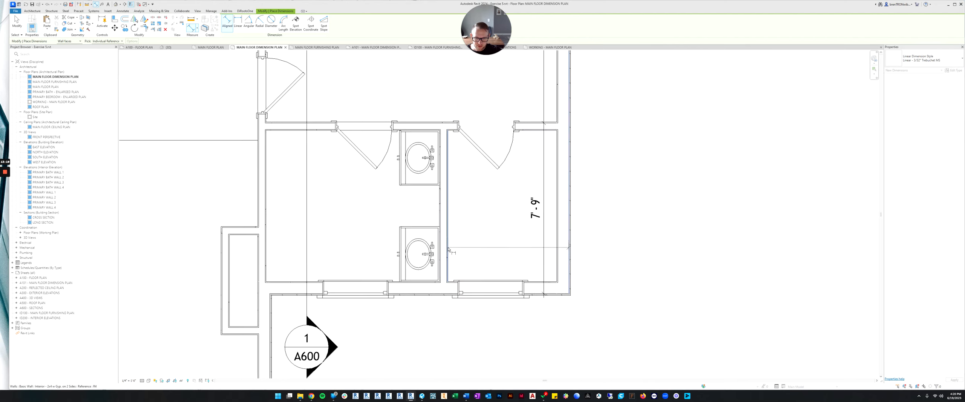
pyautogui.scroll(2, 442, 241)
pyautogui.scroll(-2, 442, 238)
# Check which stud face of the double-door wall the closet's 4' - 0" dimension references.
pyautogui.scroll(-3, 442, 238)
pyautogui.moveTo(441, 239); pyautogui.dragTo(513, 313, button='middle')
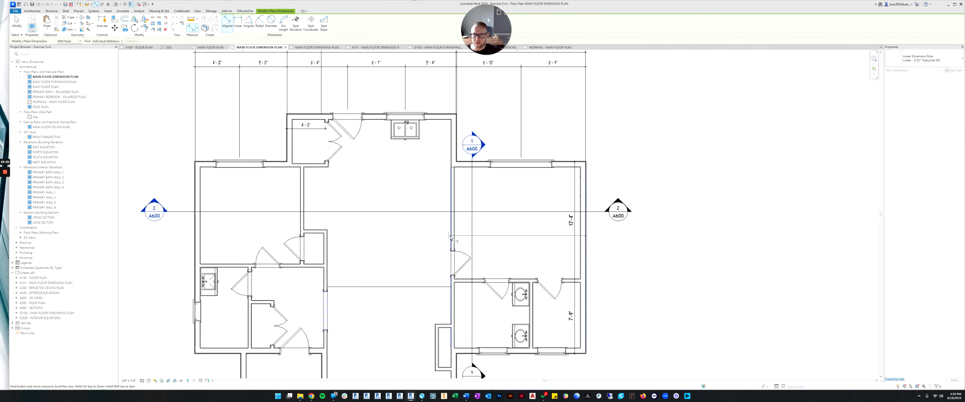
pyautogui.scroll(3, 325, 110)
pyautogui.scroll(2, 325, 110)
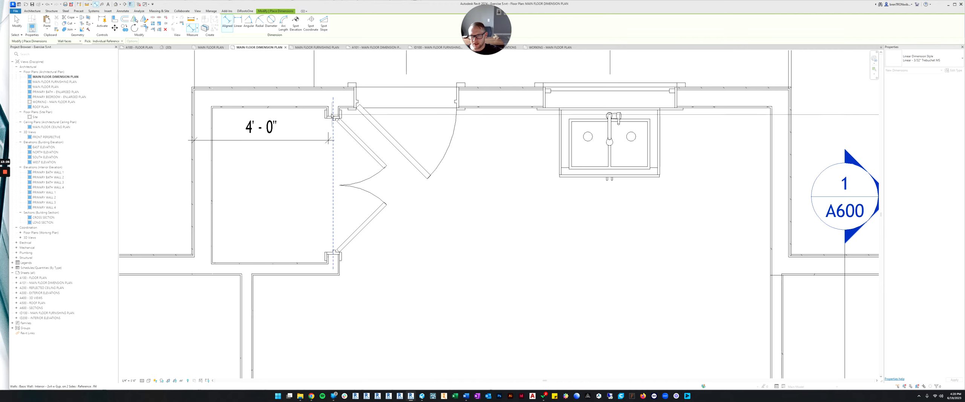
pyautogui.scroll(-3, 333, 162)
pyautogui.scroll(5, 421, 99)
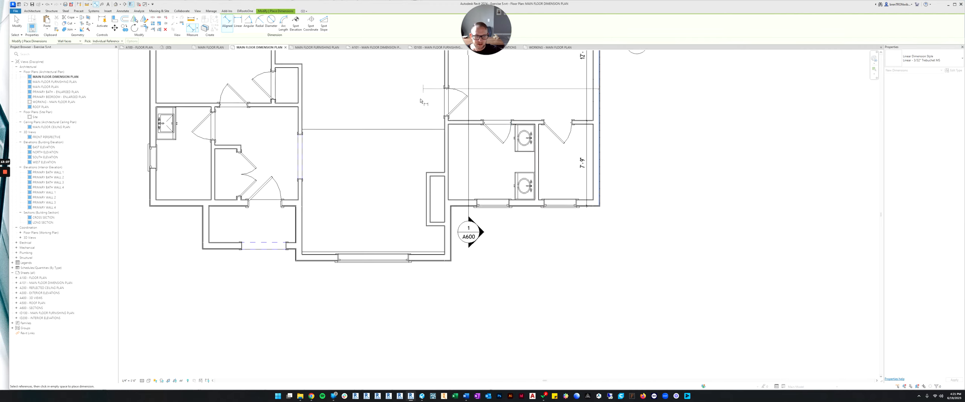
pyautogui.scroll(1, 552, 204)
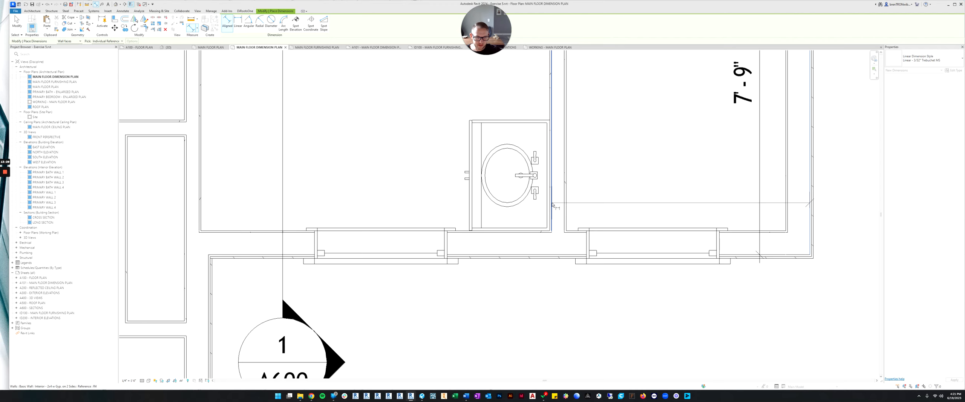
# Finish the dimension at the west stud face of the wall behind the vanities and place it just above the south windows.
pyautogui.click(552, 204)
pyautogui.scroll(-2, 536, 207)
pyautogui.scroll(1, 513, 210)
pyautogui.scroll(-1, 512, 211)
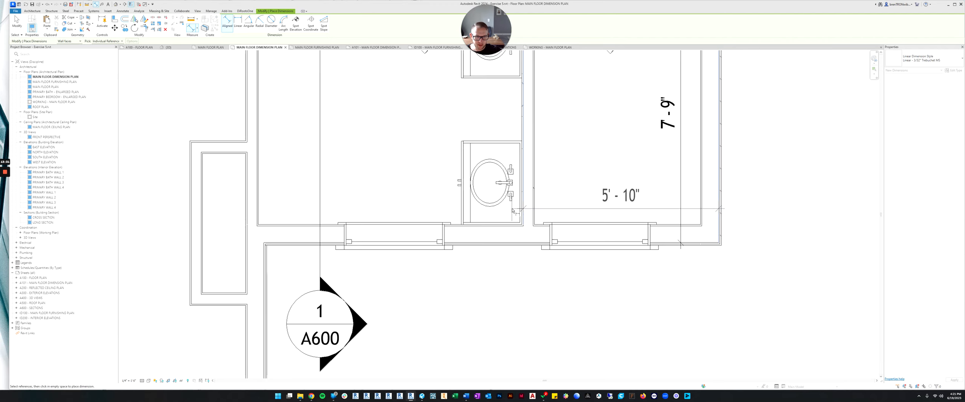
pyautogui.scroll(-4, 512, 211)
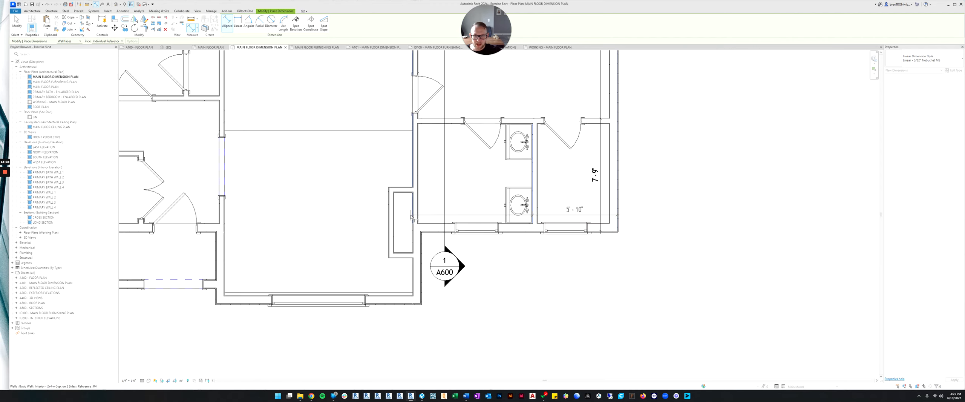
pyautogui.scroll(3, 412, 217)
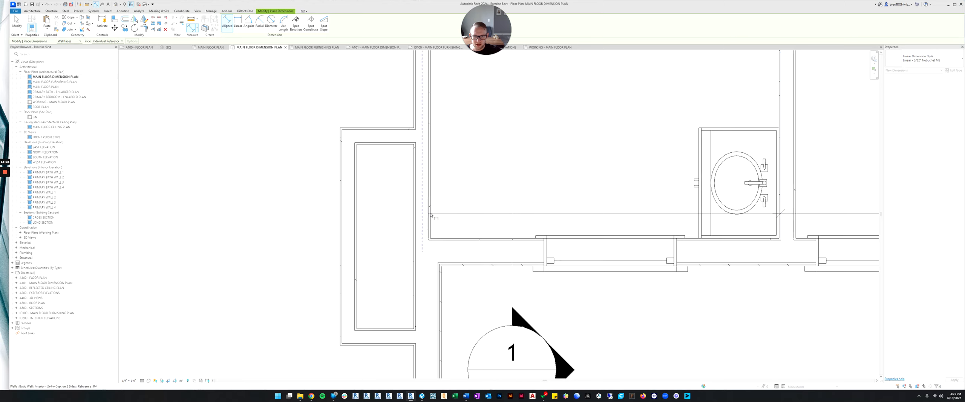
pyautogui.scroll(-2, 472, 219)
pyautogui.moveTo(442, 213); pyautogui.dragTo(305, 215, button='middle')
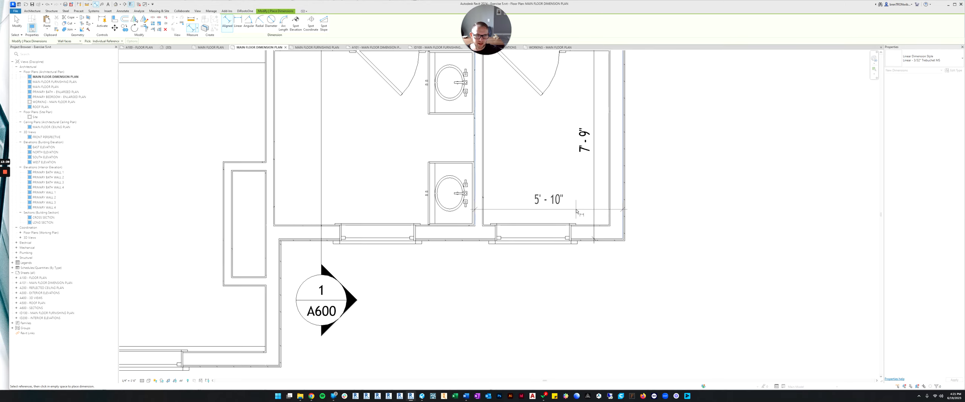
pyautogui.click(575, 210)
pyautogui.press('Escape')
pyautogui.press('Escape')
# Examine the long wall along the west side of the east bedroom and bathroom, and how it relates to the surrounding walls.
pyautogui.scroll(-3, 533, 177)
pyautogui.moveTo(534, 177); pyautogui.dragTo(528, 198, button='middle')
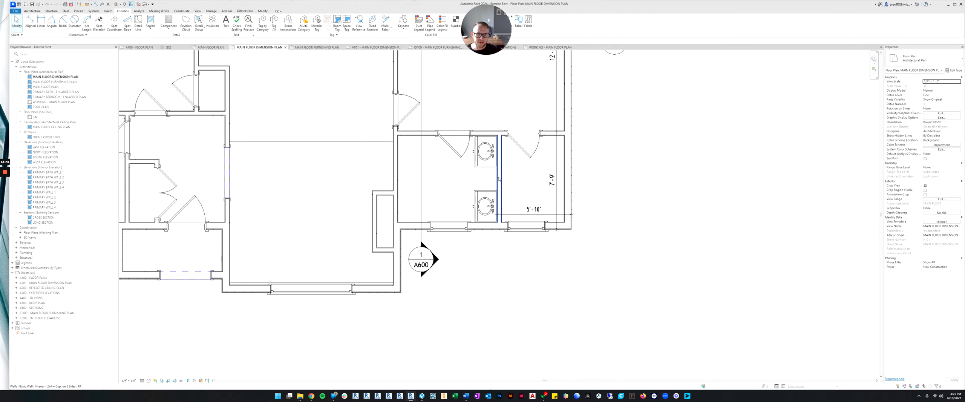
pyautogui.click(485, 206)
pyautogui.click(403, 158)
pyautogui.click(399, 157)
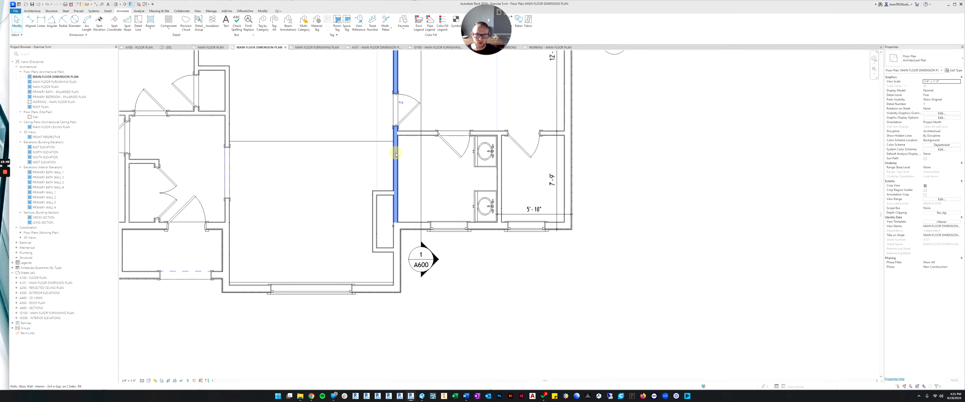
pyautogui.press('Escape')
pyautogui.scroll(-3, 472, 279)
pyautogui.scroll(3, 479, 260)
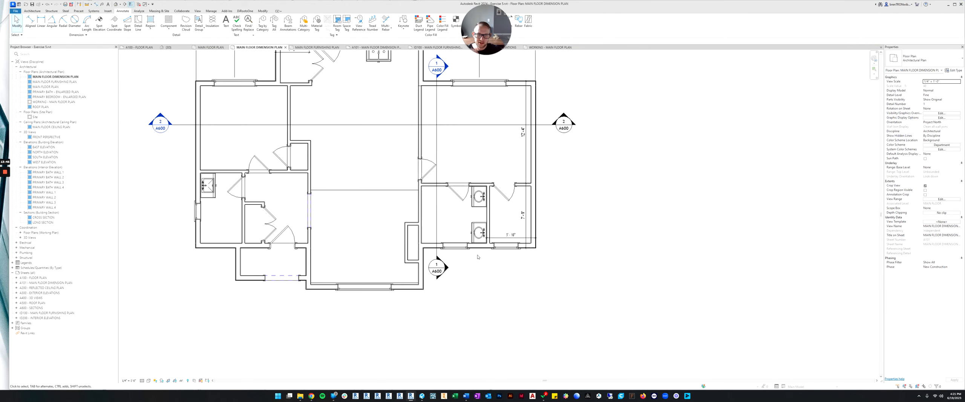
# Review the vertical dimension string in the east rooms and the exterior dimension strings along the north side.
pyautogui.click(552, 170)
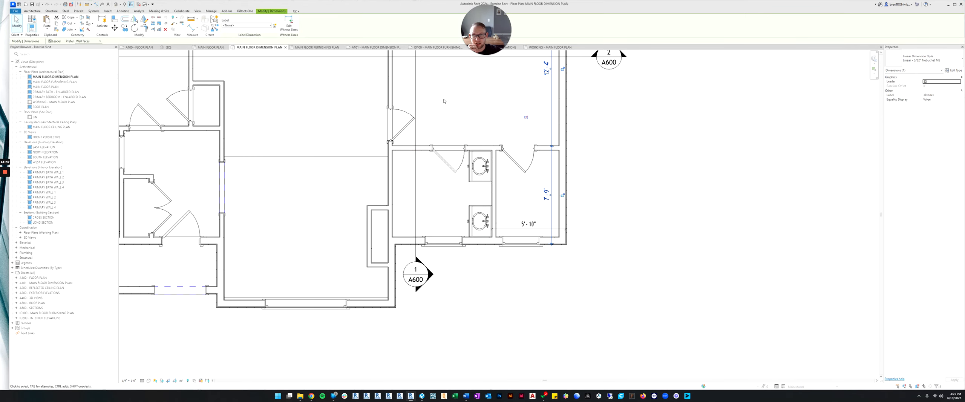
pyautogui.click(612, 205)
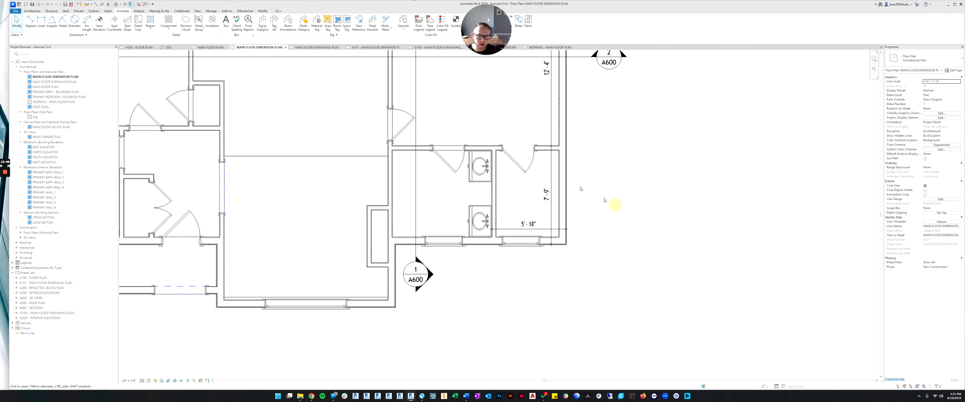
pyautogui.click(550, 171)
pyautogui.press('Escape')
pyautogui.scroll(-5, 545, 228)
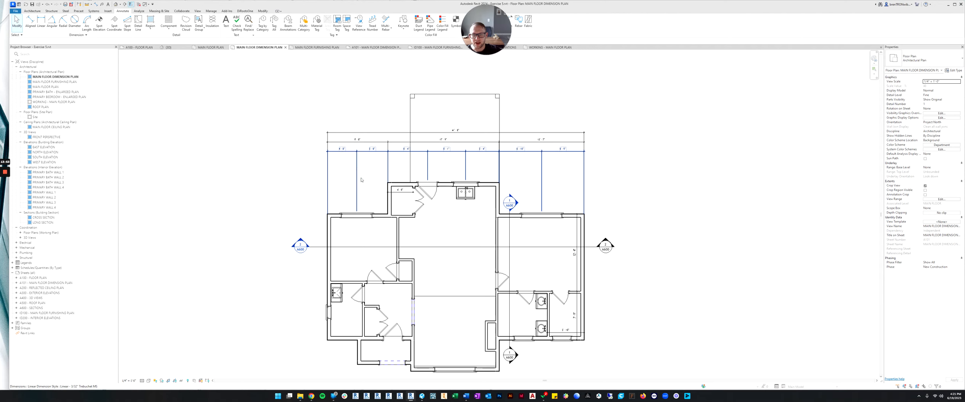
pyautogui.scroll(3, 523, 134)
pyautogui.scroll(-2, 522, 134)
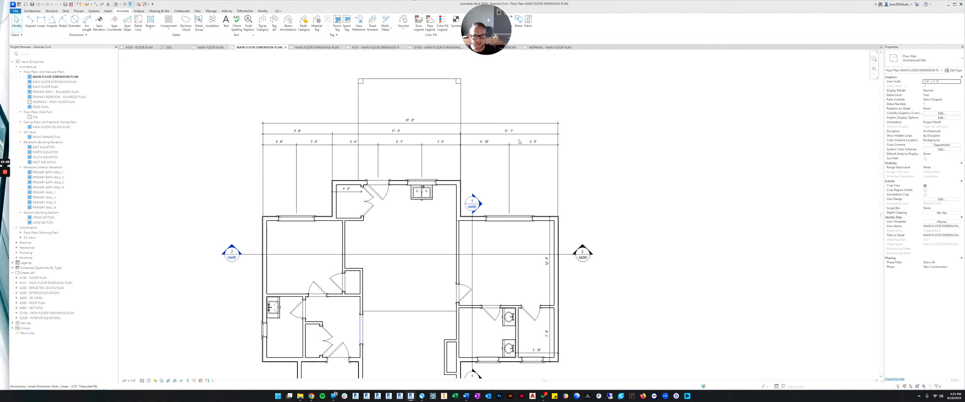
pyautogui.scroll(2, 520, 147)
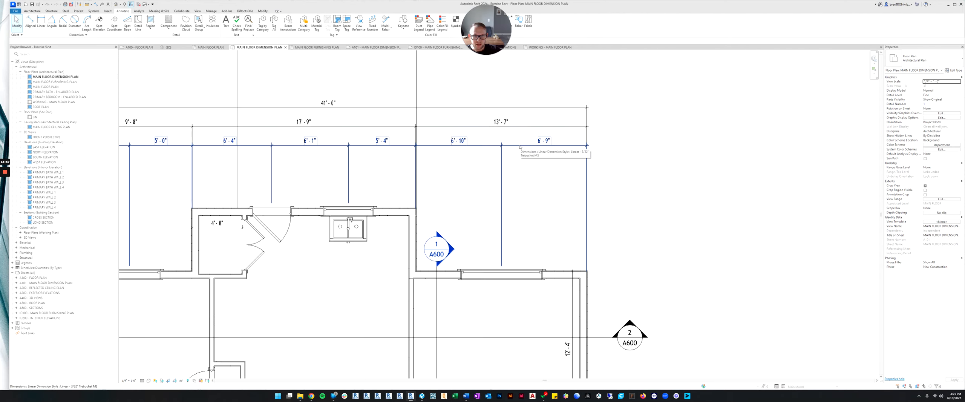
# Examine the text and witness line grips of the opening dimension string along the north side.
pyautogui.click(520, 147)
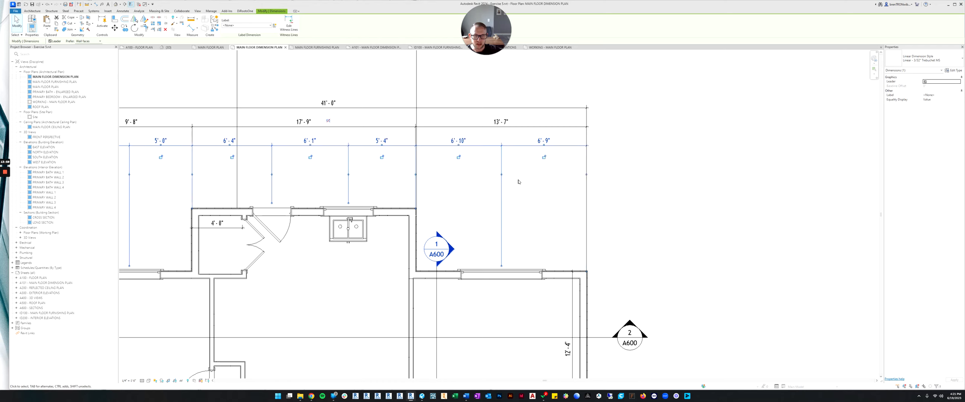
pyautogui.scroll(3, 462, 146)
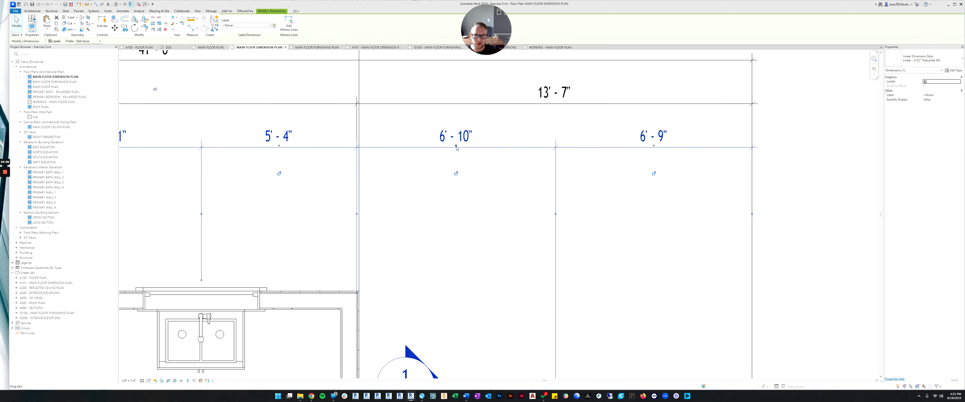
pyautogui.moveTo(465, 146)
pyautogui.mouseDown()
pyautogui.moveTo(487, 147)
pyautogui.moveTo(461, 148)
pyautogui.moveTo(478, 215)
pyautogui.moveTo(603, 244)
pyautogui.moveTo(541, 172)
pyautogui.moveTo(458, 147)
pyautogui.mouseUp()
pyautogui.click(493, 233)
pyautogui.scroll(-3, 506, 212)
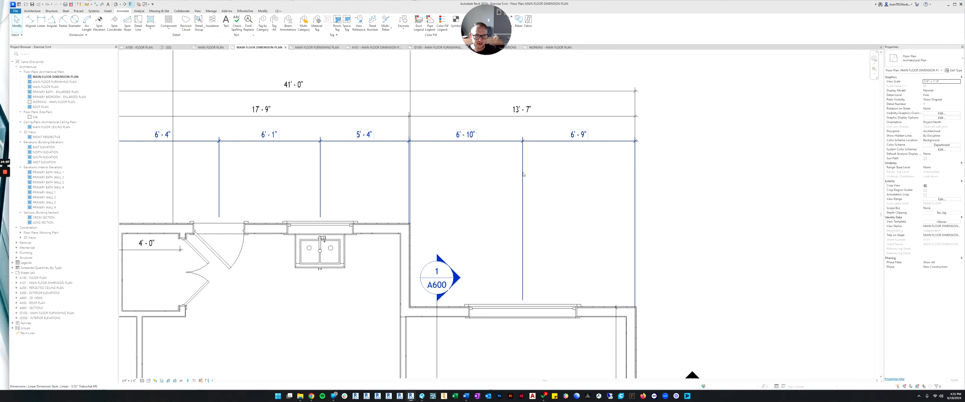
pyautogui.click(523, 174)
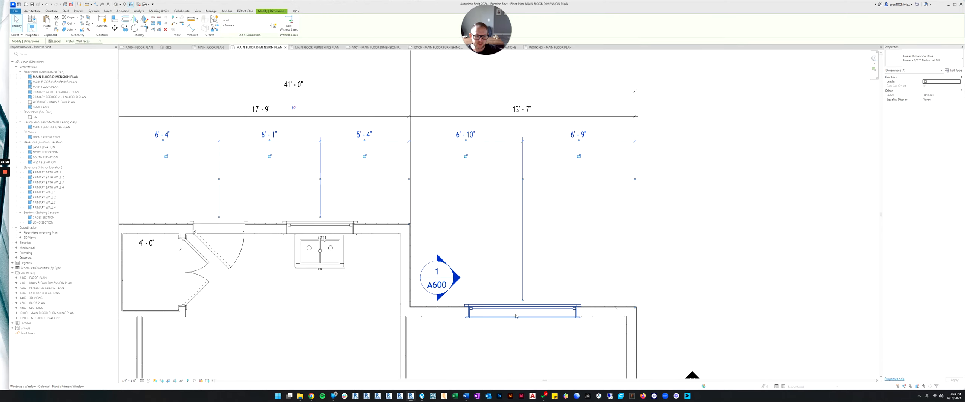
pyautogui.scroll(-2, 500, 234)
pyautogui.scroll(2, 464, 241)
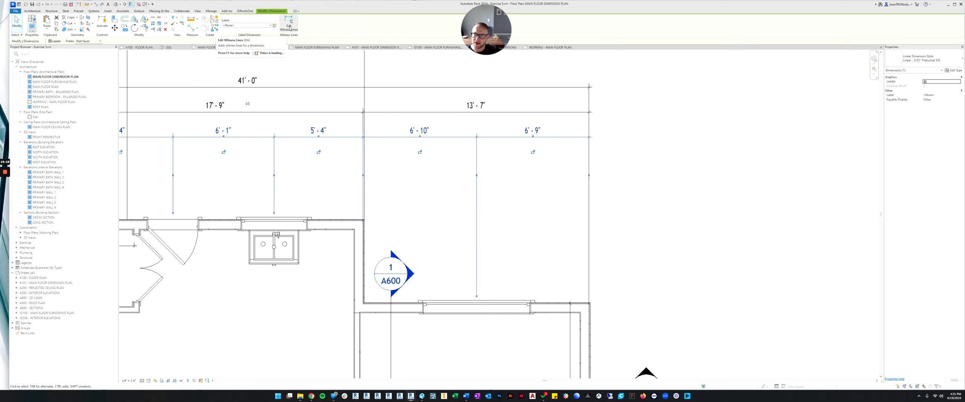
# Edit the north opening string's references: drop the east and kitchen window centres, and add the exterior door's east jamb and the kitchen window's two edges.
pyautogui.click(386, 156)
pyautogui.click(384, 136)
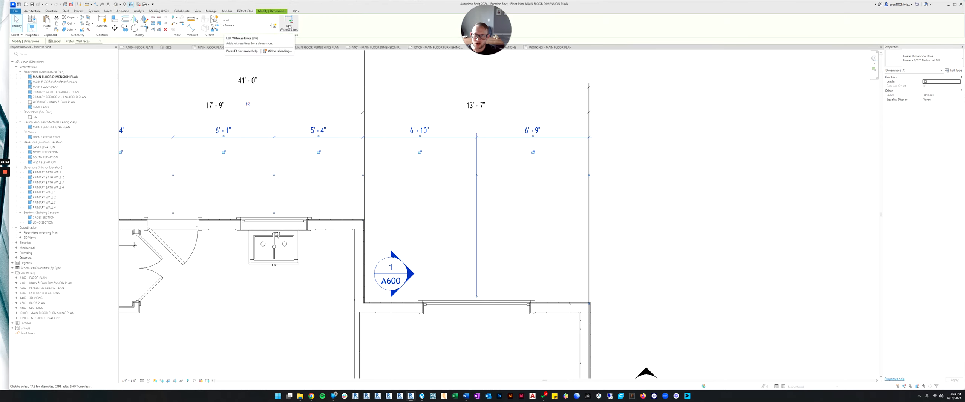
pyautogui.click(289, 25)
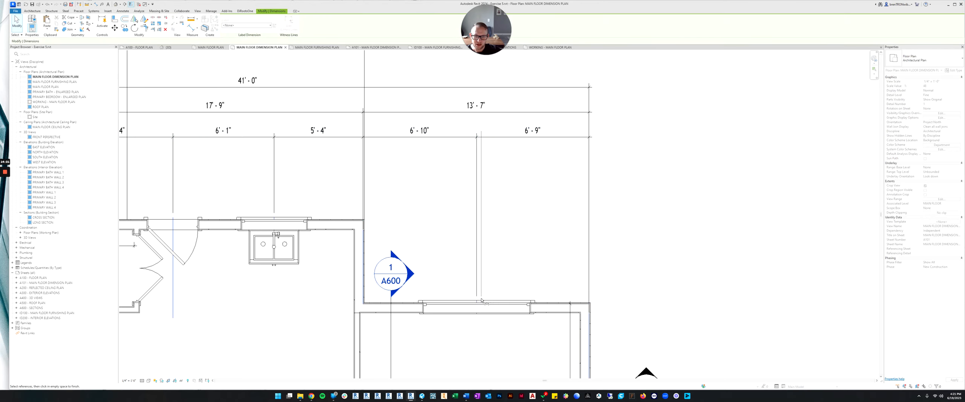
pyautogui.click(477, 310)
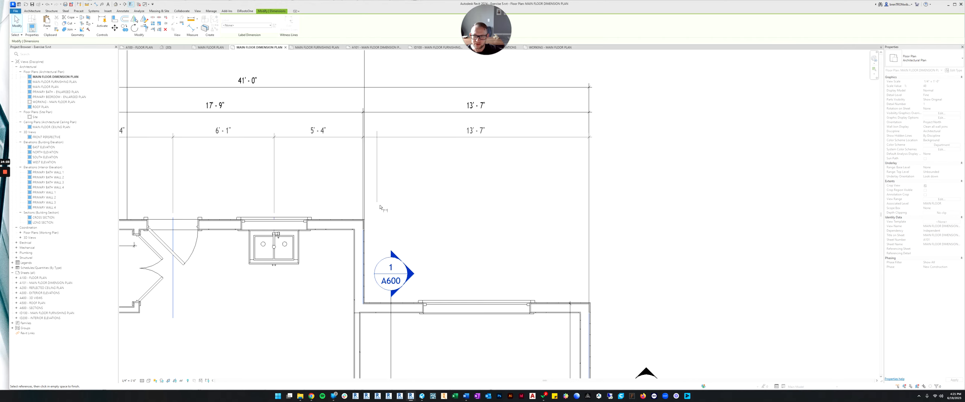
pyautogui.moveTo(378, 204); pyautogui.dragTo(449, 207, button='middle')
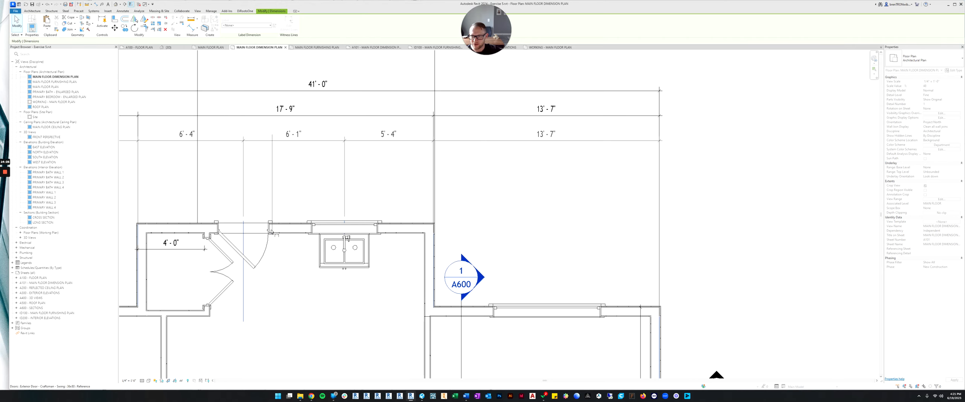
pyautogui.click(269, 230)
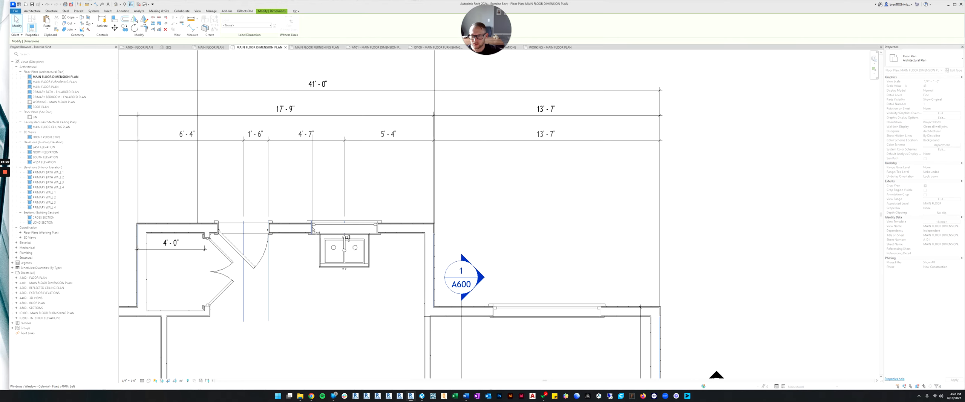
pyautogui.click(379, 226)
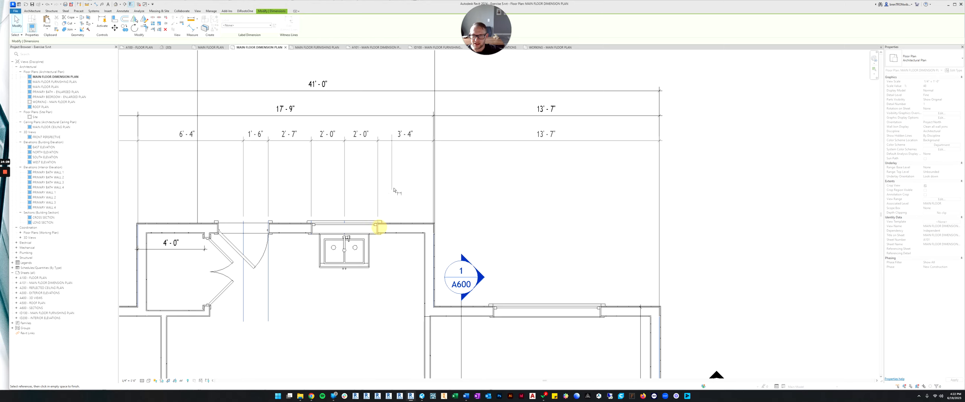
pyautogui.click(345, 231)
pyautogui.click(398, 186)
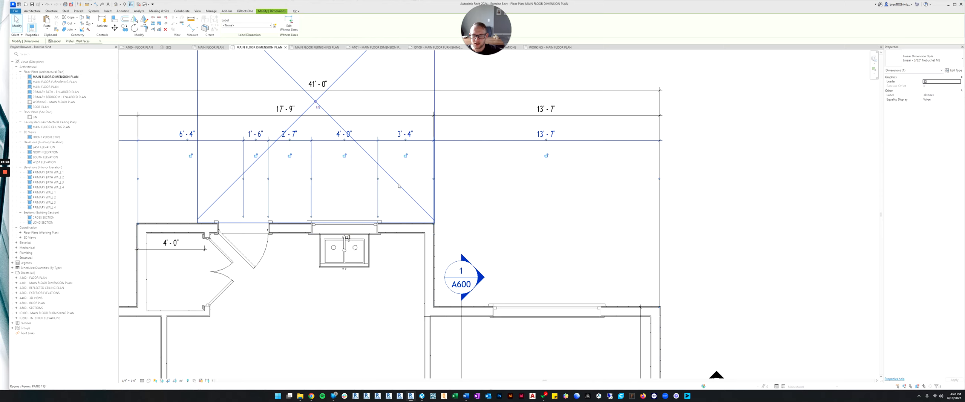
# Move the witness line at the kitchen window's east edge to the centre of that window.
pyautogui.moveTo(412, 193); pyautogui.dragTo(500, 203, button='middle')
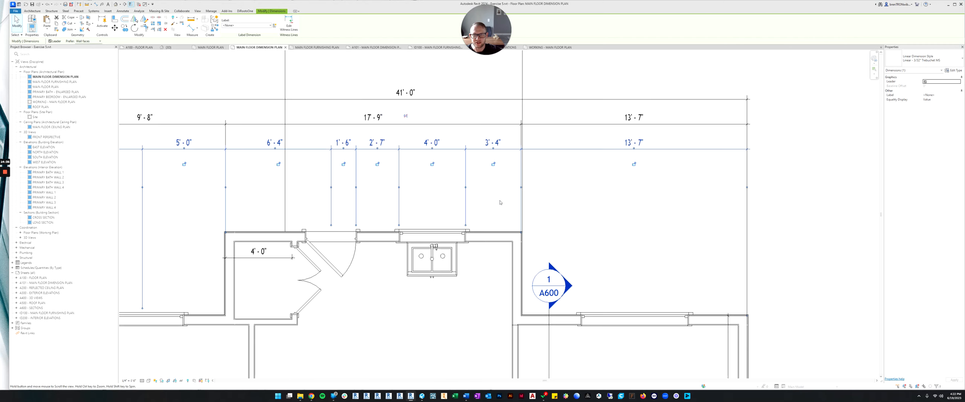
pyautogui.click(507, 198)
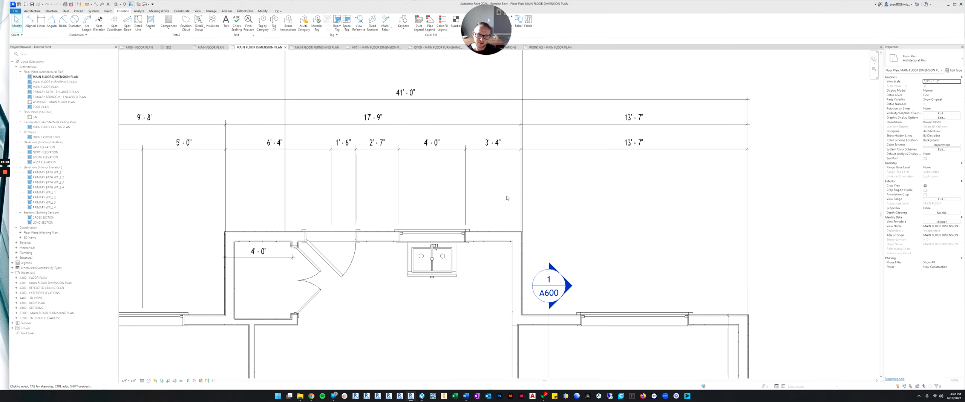
pyautogui.click(481, 151)
pyautogui.scroll(1, 465, 201)
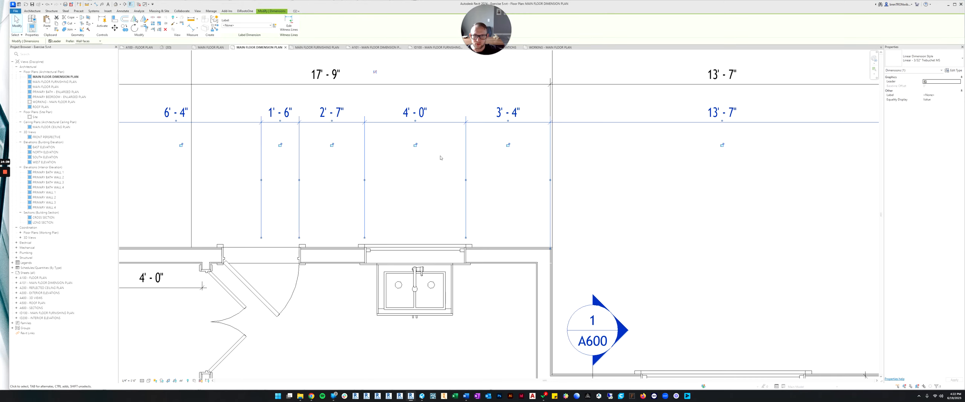
pyautogui.scroll(-1, 461, 201)
pyautogui.scroll(1, 458, 200)
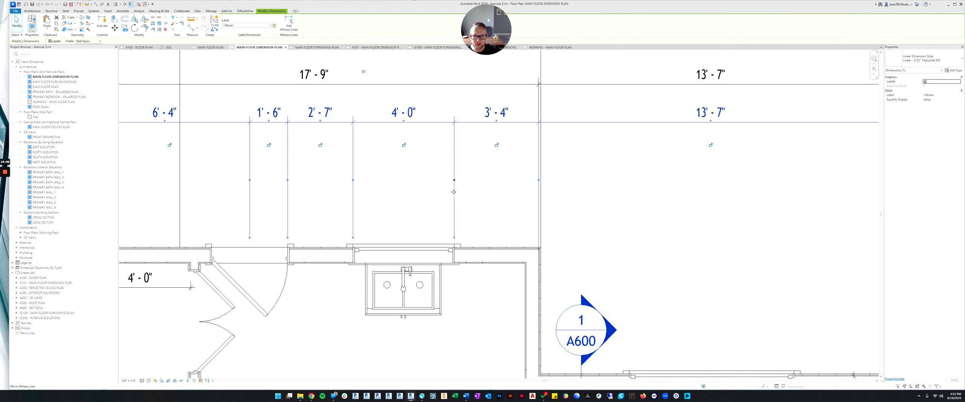
pyautogui.moveTo(455, 223); pyautogui.dragTo(455, 244)
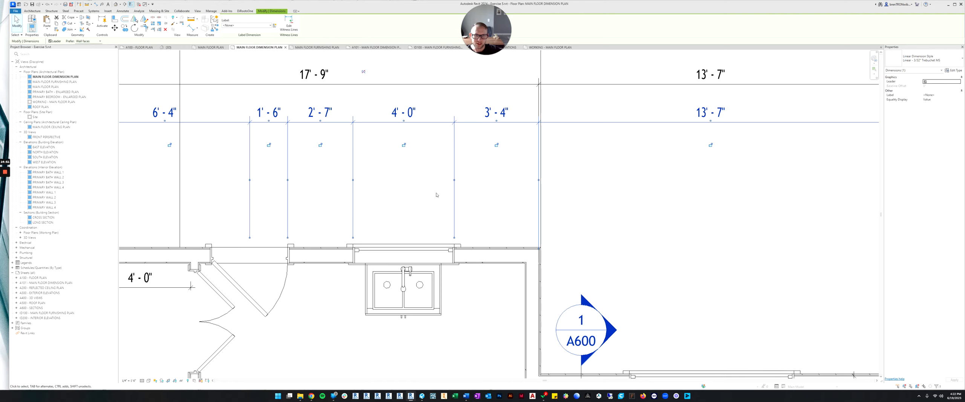
pyautogui.click(454, 181)
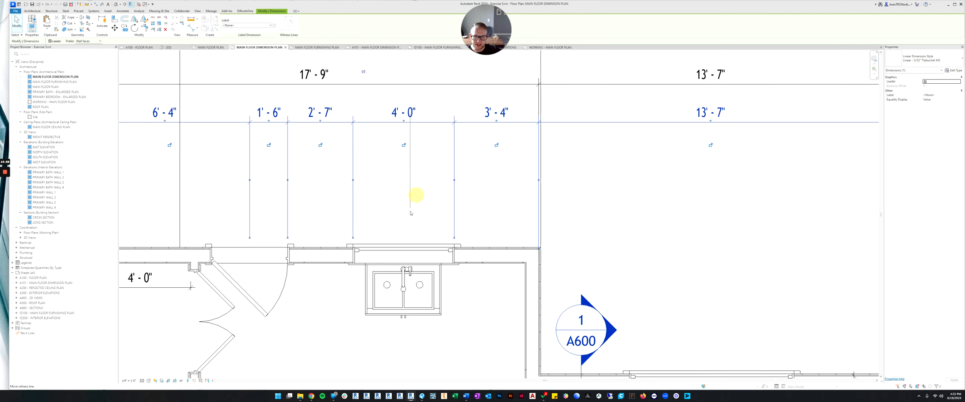
pyautogui.click(404, 259)
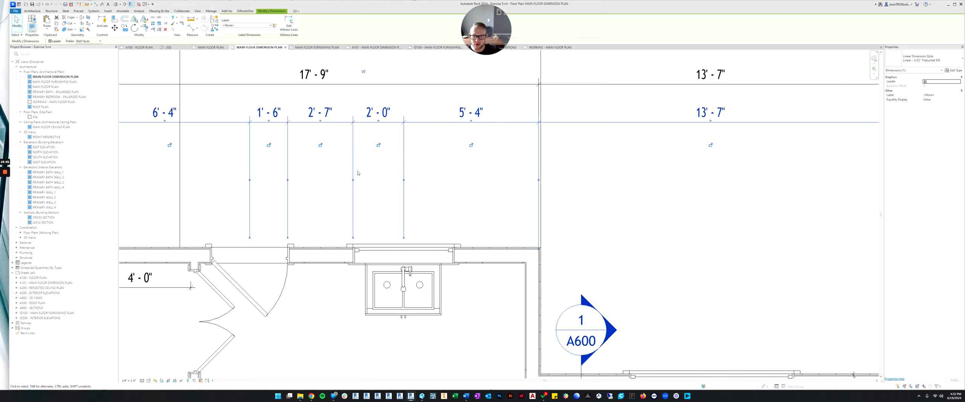
# Move the witness line at the kitchen window's west edge to the centre of the east bedroom's north window.
pyautogui.scroll(-3, 350, 151)
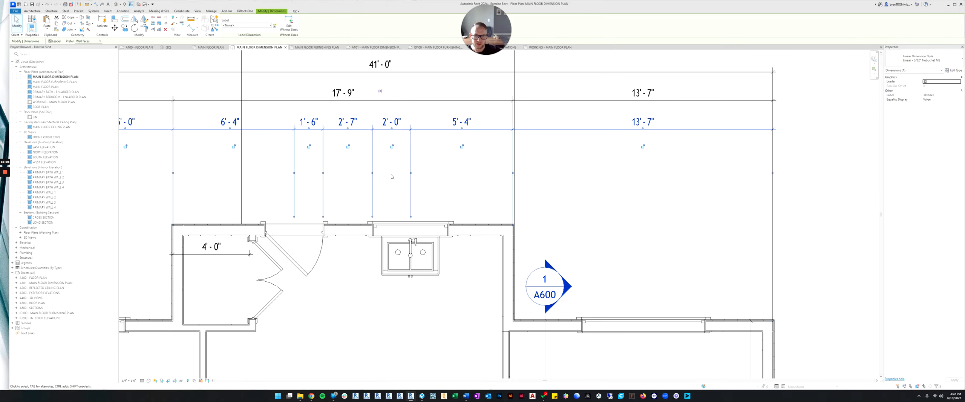
pyautogui.click(372, 173)
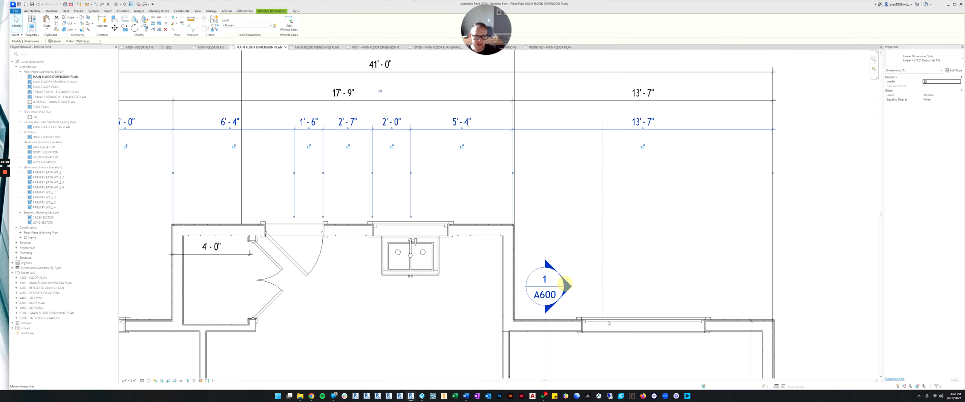
pyautogui.click(643, 329)
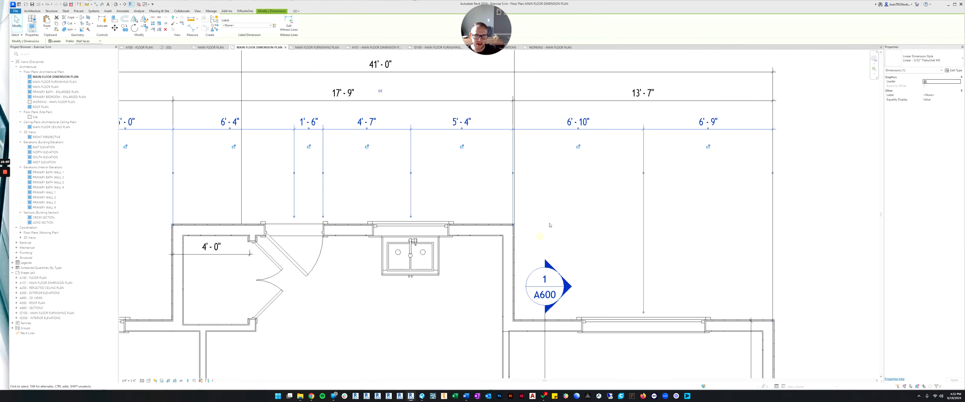
pyautogui.scroll(-3, 481, 198)
pyautogui.click(735, 193)
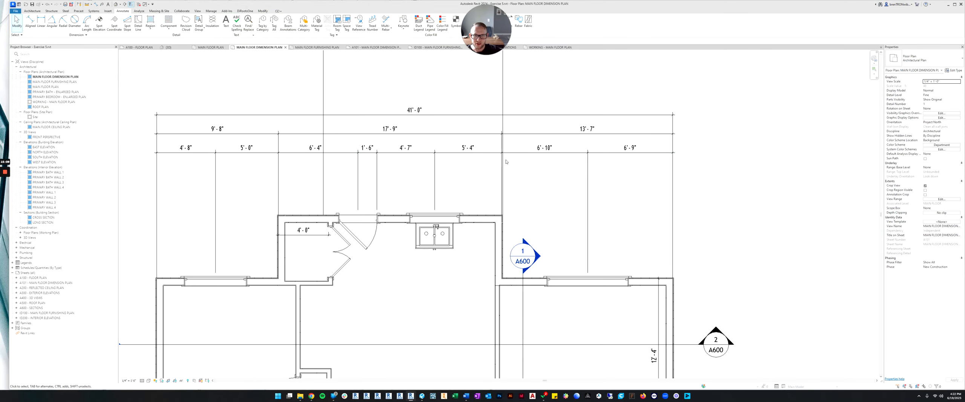
# Remove the reference at the exterior door's east jamb from the north opening dimension string.
pyautogui.click(518, 152)
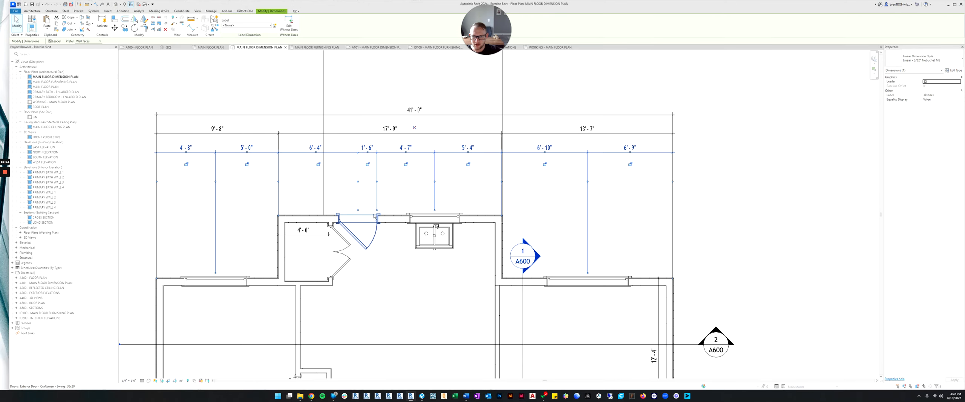
pyautogui.scroll(2, 375, 216)
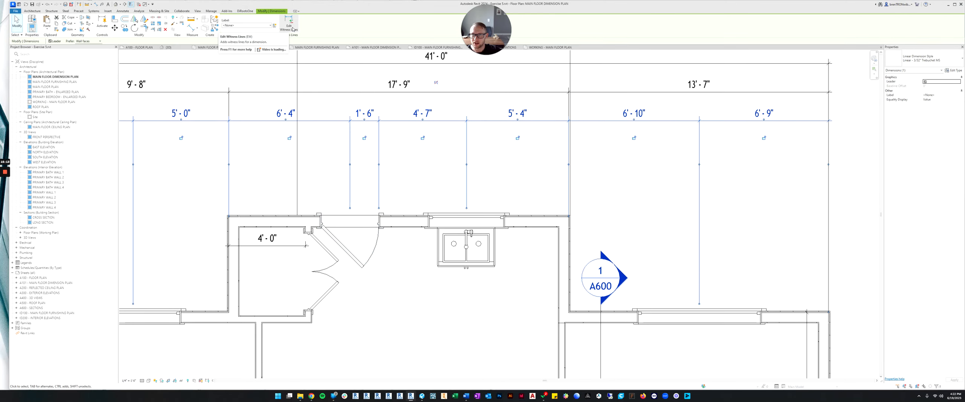
pyautogui.click(289, 23)
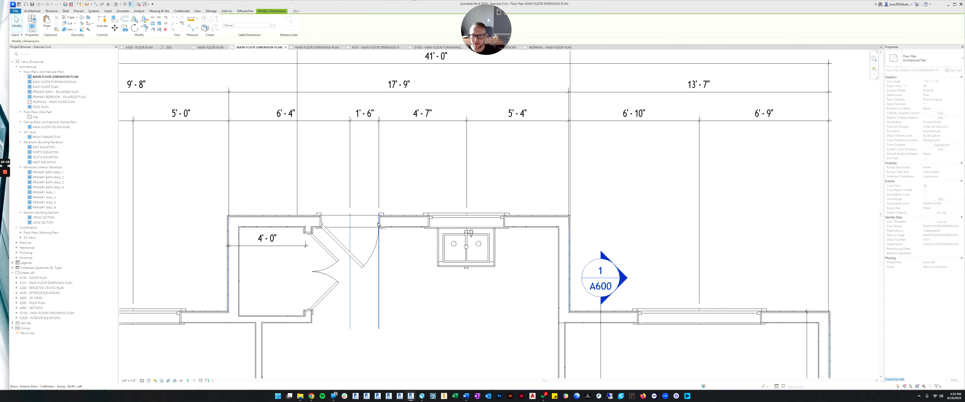
pyautogui.click(379, 223)
pyautogui.click(410, 168)
pyautogui.scroll(-3, 377, 178)
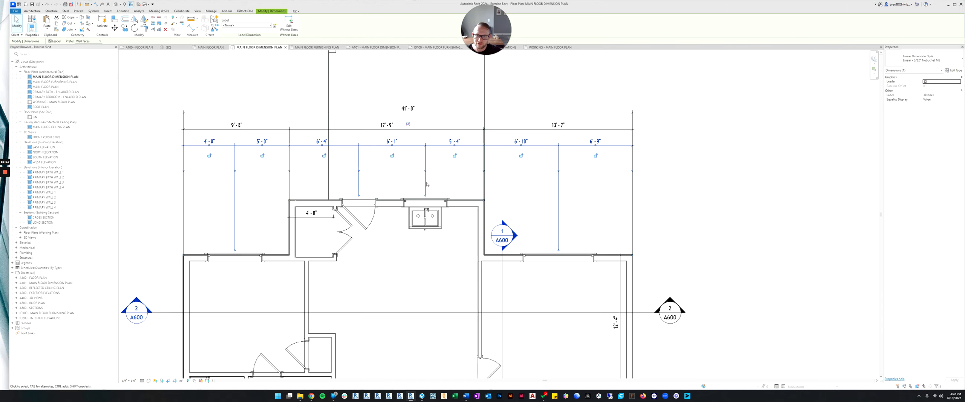
pyautogui.click(654, 171)
# Remove the south exterior wall reference from the vertical dimension string in the east rooms, keeping only the bedroom segment.
pyautogui.scroll(-5, 654, 171)
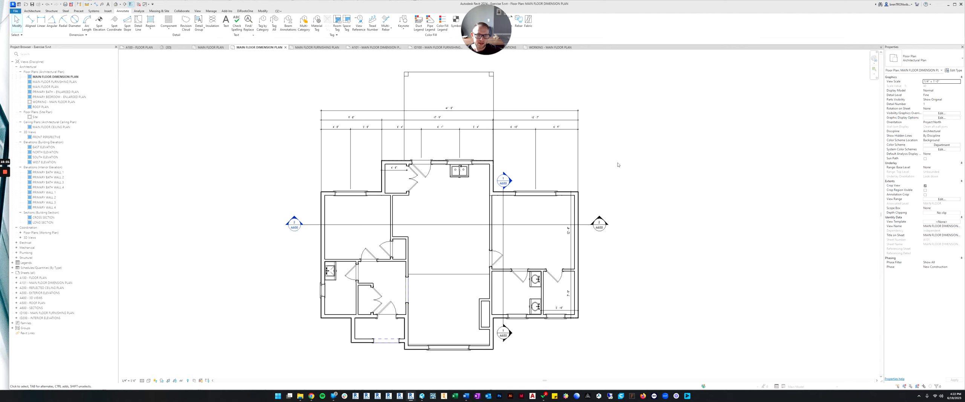
pyautogui.moveTo(619, 188); pyautogui.dragTo(601, 159, button='middle')
pyautogui.scroll(3, 594, 241)
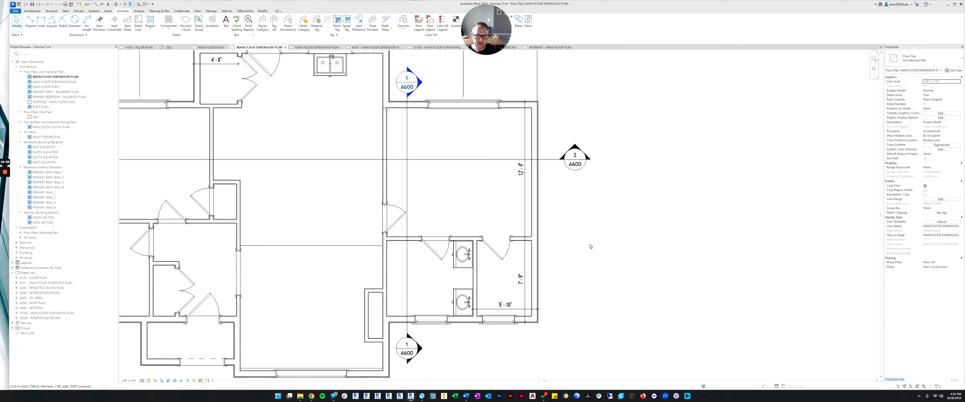
pyautogui.click(524, 190)
pyautogui.scroll(-2, 524, 191)
pyautogui.scroll(4, 513, 200)
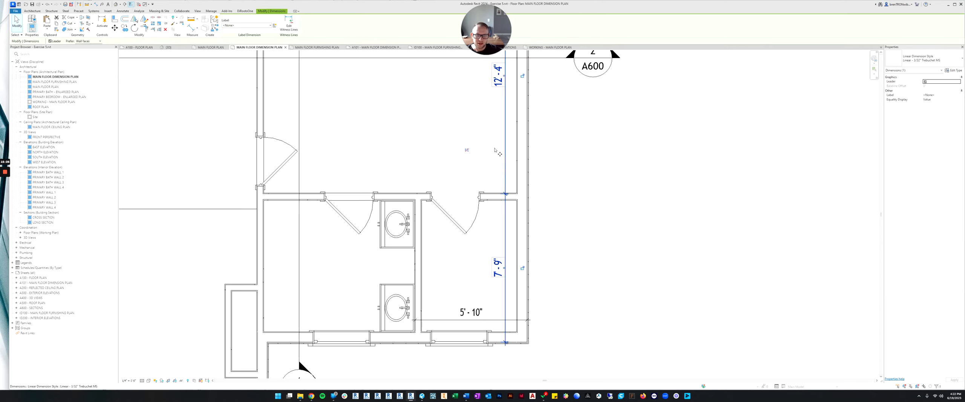
pyautogui.scroll(-1, 502, 207)
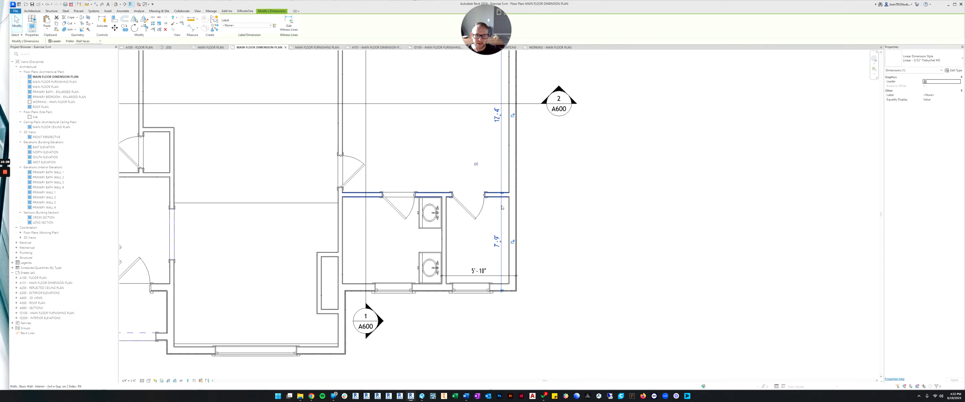
pyautogui.click(289, 25)
pyautogui.scroll(3, 478, 289)
pyautogui.scroll(2, 529, 297)
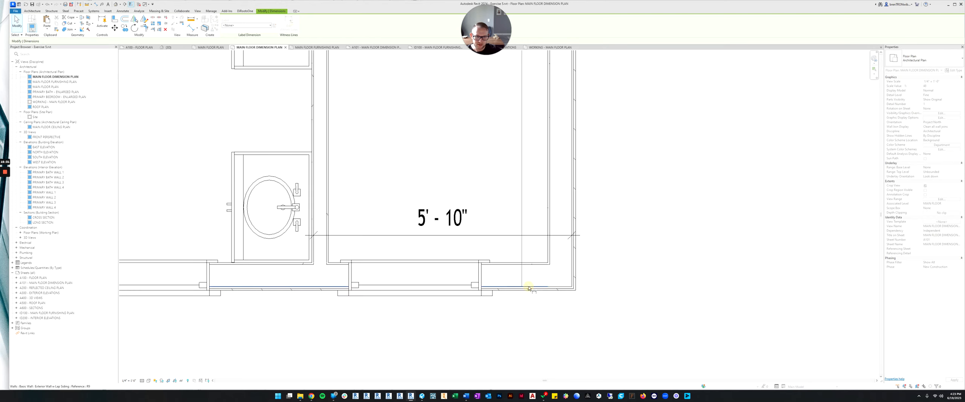
pyautogui.scroll(-4, 582, 260)
pyautogui.moveTo(612, 224); pyautogui.dragTo(585, 192, button='middle')
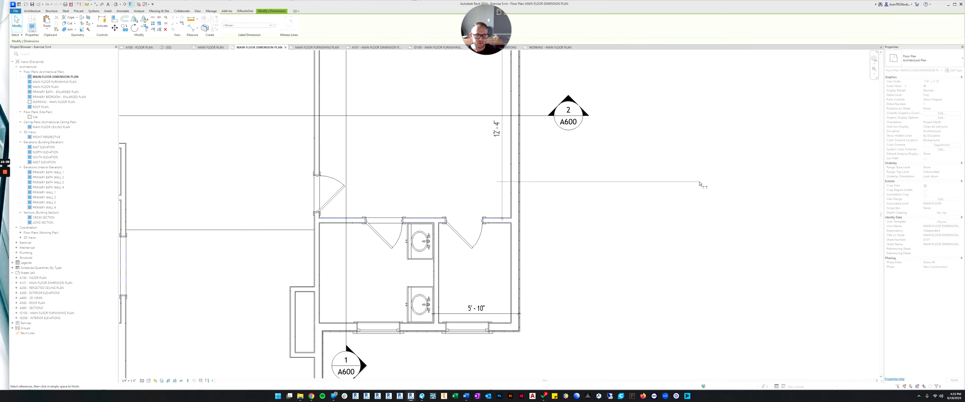
pyautogui.press('Escape')
pyautogui.scroll(-4, 610, 209)
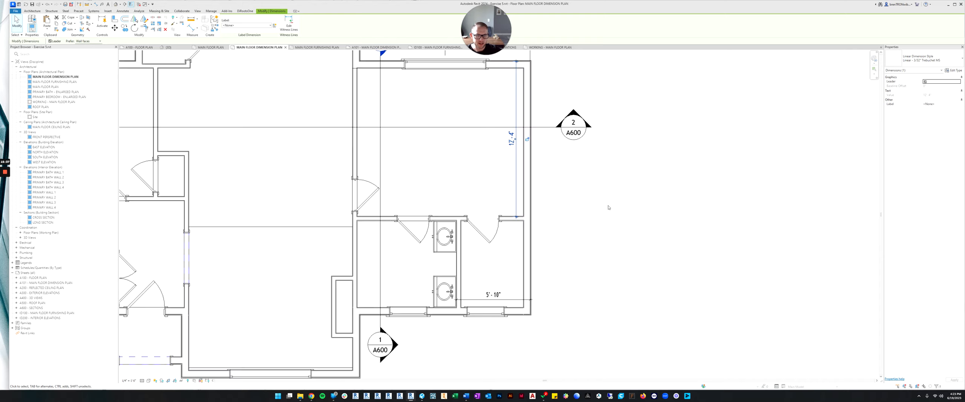
pyautogui.scroll(3, 535, 271)
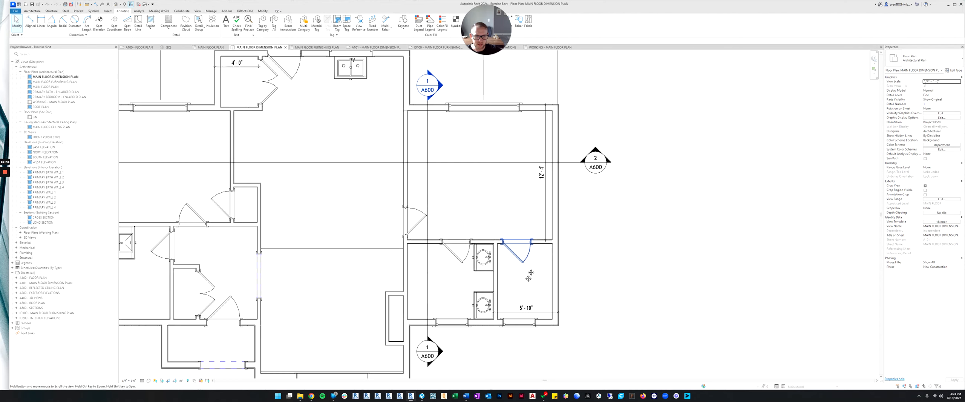
pyautogui.moveTo(537, 232)
pyautogui.mouseDown(button='middle')
pyautogui.moveTo(554, 178)
pyautogui.moveTo(545, 228)
pyautogui.mouseUp(button='middle')
pyautogui.scroll(1, 554, 180)
pyautogui.click(558, 193)
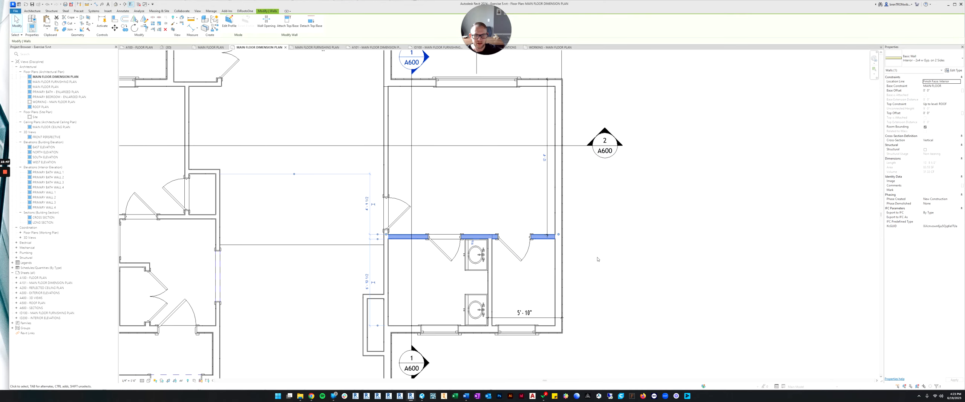
pyautogui.press('Escape')
pyautogui.scroll(-2, 538, 258)
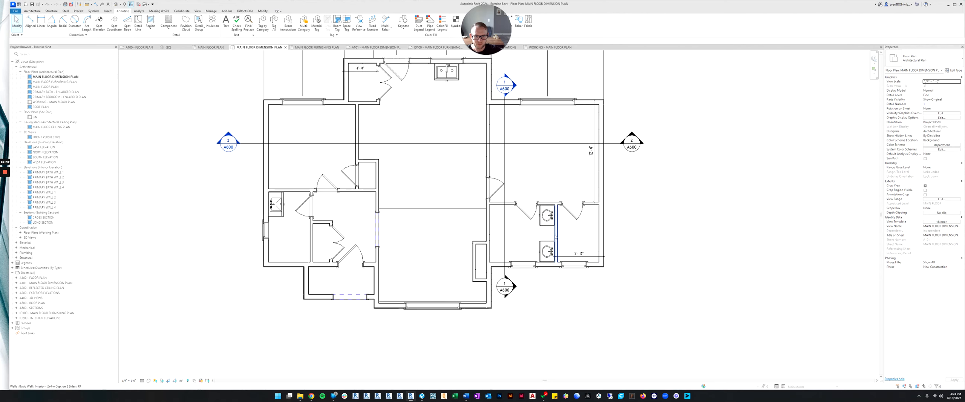
# Place a vertical aligned dimension string from the south exterior wall to the south and north walls of the chase beside the bathroom.
pyautogui.scroll(2, 523, 254)
pyautogui.scroll(1, 490, 255)
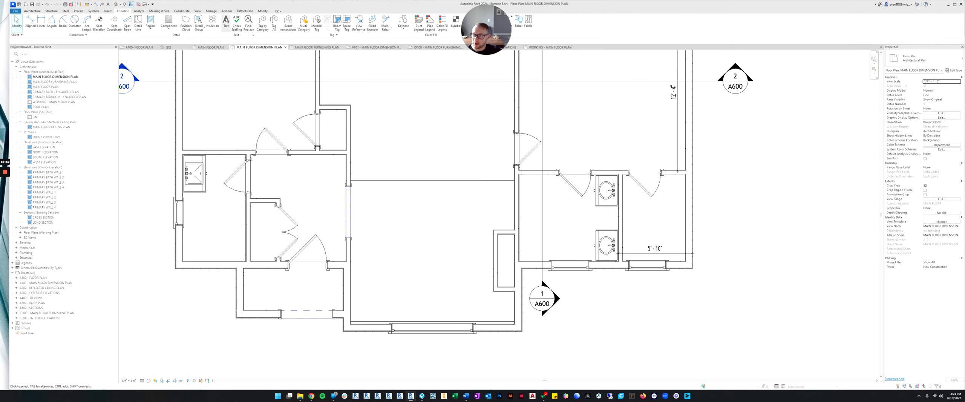
pyautogui.click(30, 21)
pyautogui.scroll(2, 486, 332)
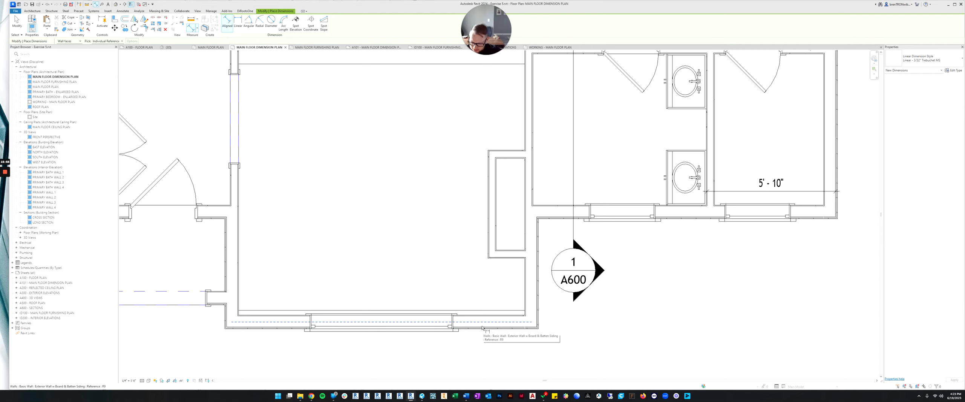
pyautogui.click(482, 326)
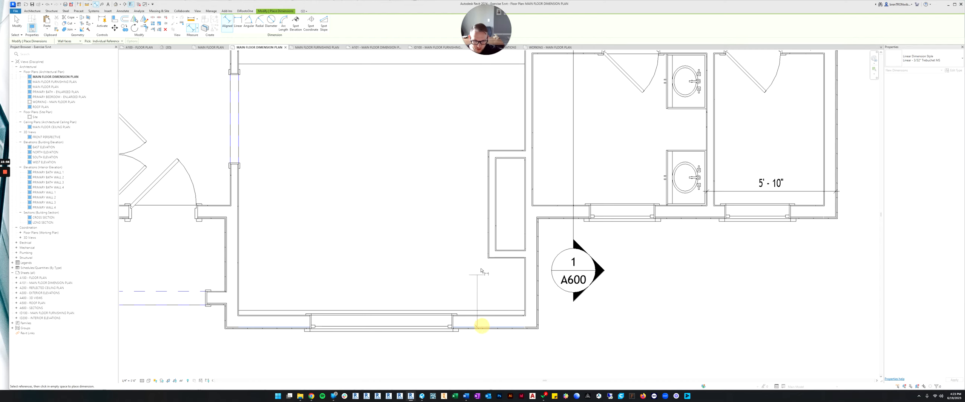
pyautogui.click(507, 253)
pyautogui.click(505, 242)
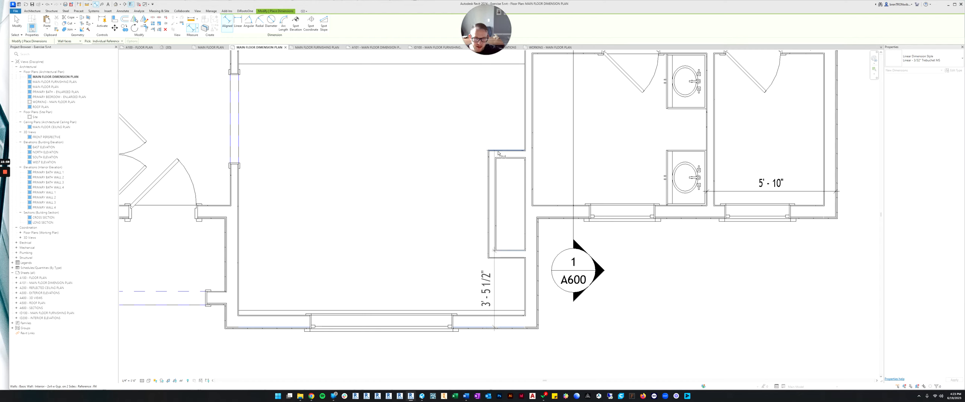
pyautogui.scroll(-5, 506, 152)
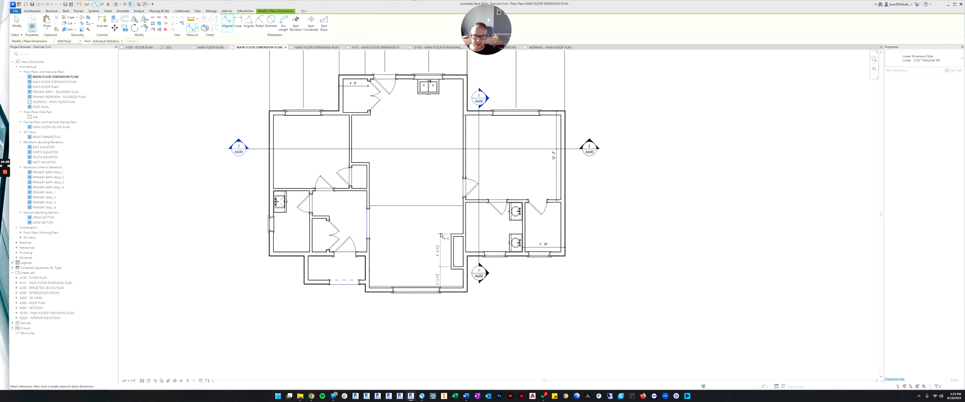
pyautogui.scroll(5, 438, 211)
pyautogui.click(455, 216)
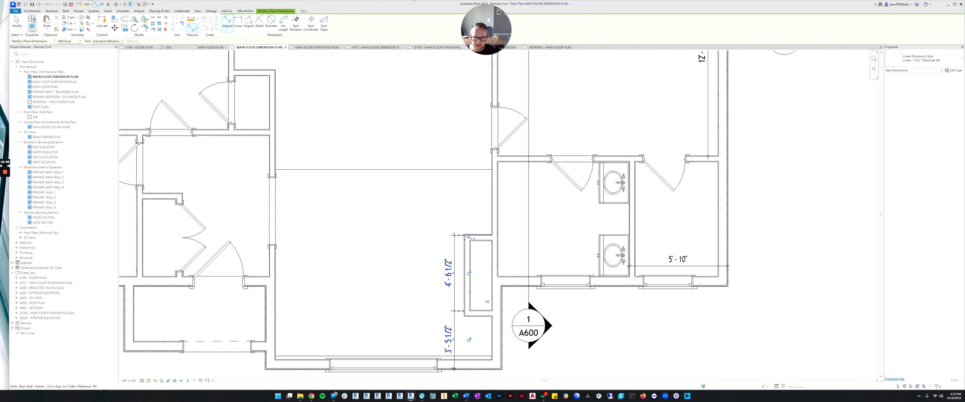
# Dimension the chase's depth from the adjoining room wall to its west wall, placing the dimension just north of the chase.
pyautogui.scroll(4, 454, 216)
pyautogui.scroll(-3, 490, 196)
pyautogui.moveTo(490, 196); pyautogui.dragTo(488, 153, button='middle')
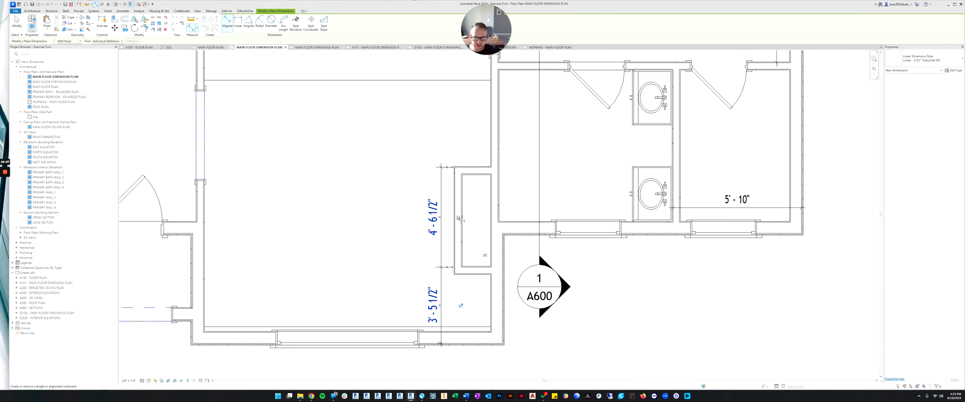
pyautogui.scroll(2, 497, 159)
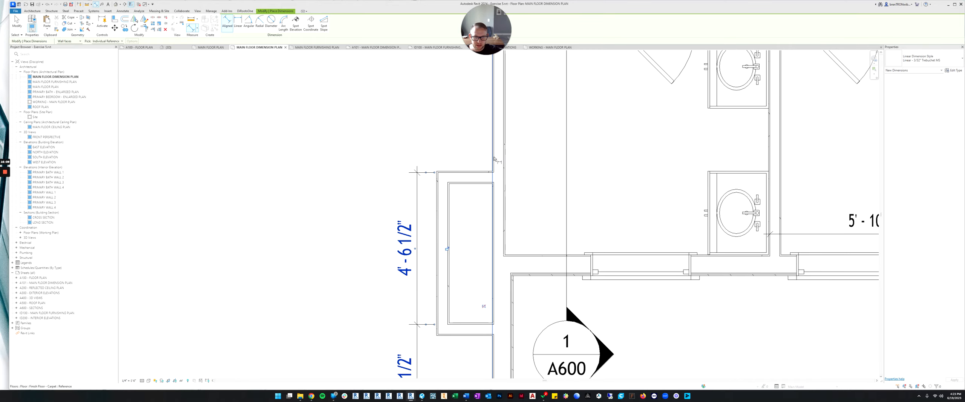
pyautogui.click(494, 159)
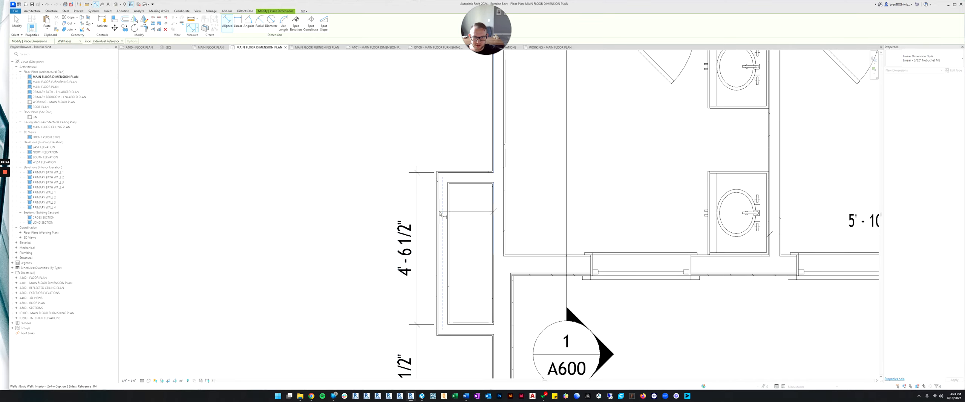
pyautogui.click(439, 211)
pyautogui.click(410, 147)
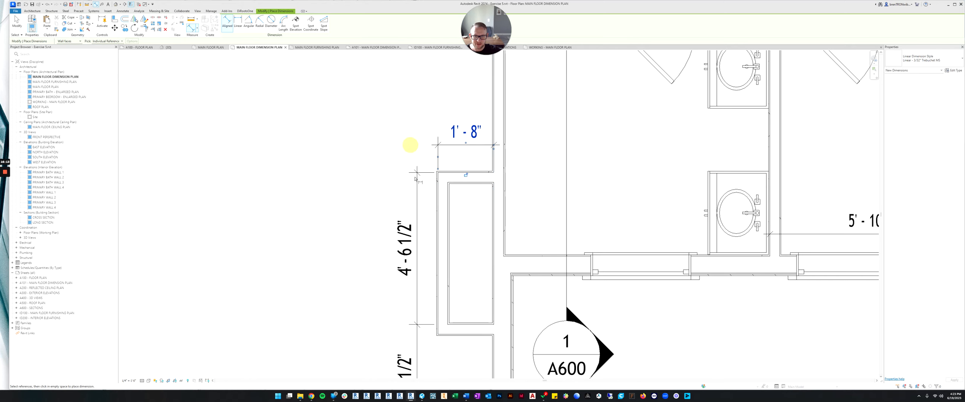
pyautogui.scroll(-3, 426, 200)
pyautogui.press('Escape')
pyautogui.press('Escape')
# Move the chase's south wall by setting its distance from the south exterior wall to 3' - 6".
pyautogui.click(451, 273)
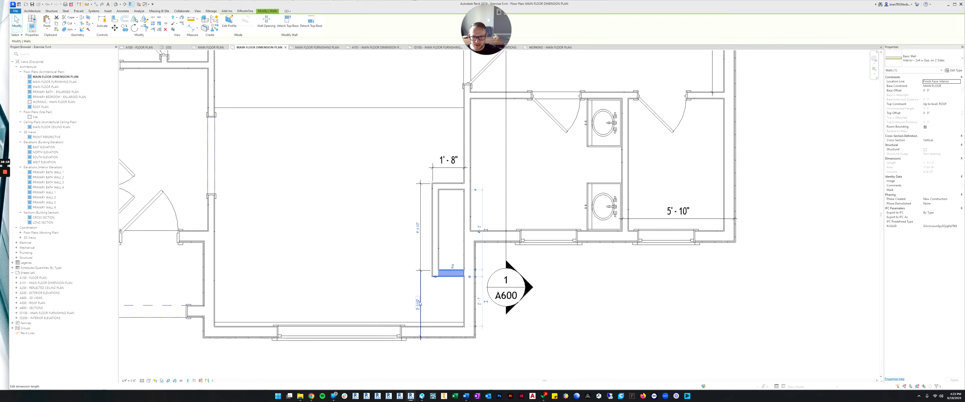
pyautogui.write('3.')
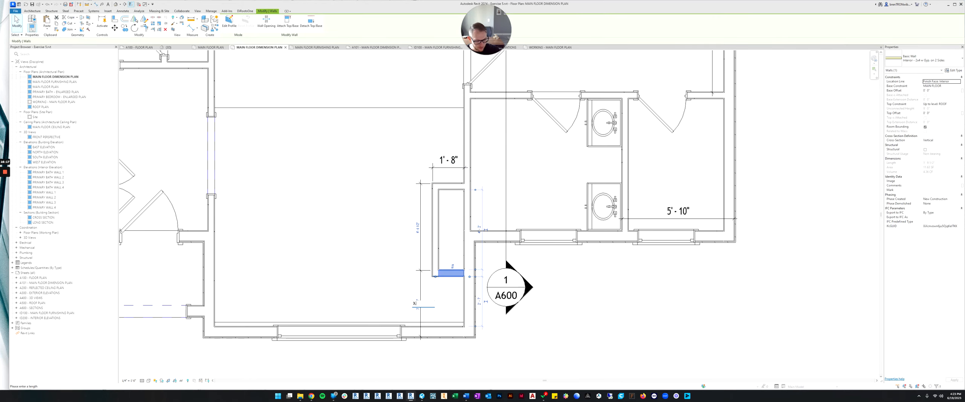
pyautogui.write('5')
pyautogui.press('Return')
pyautogui.press('Escape')
# Review the whole floor plan, checking the placed dimensions and the interior walls of the west rooms.
pyautogui.scroll(-3, 476, 248)
pyautogui.moveTo(468, 221); pyautogui.dragTo(478, 275, button='middle')
pyautogui.scroll(-3, 477, 248)
pyautogui.moveTo(581, 210); pyautogui.dragTo(580, 186, button='middle')
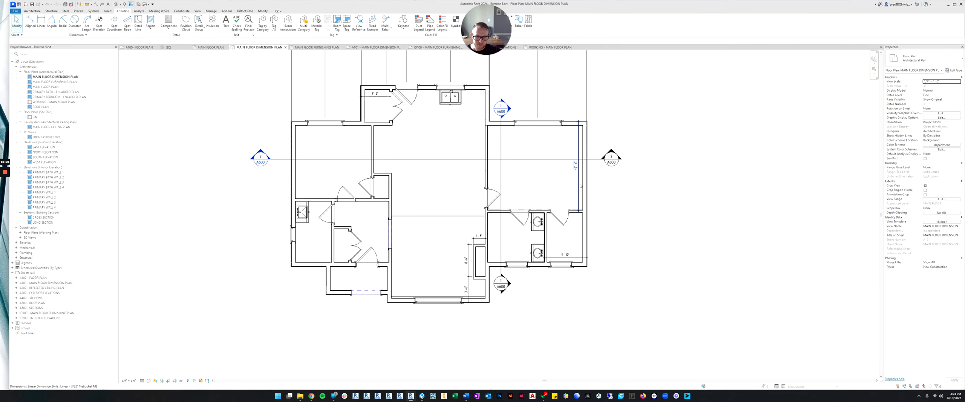
pyautogui.moveTo(429, 226); pyautogui.dragTo(505, 226, button='middle')
pyautogui.scroll(2, 474, 224)
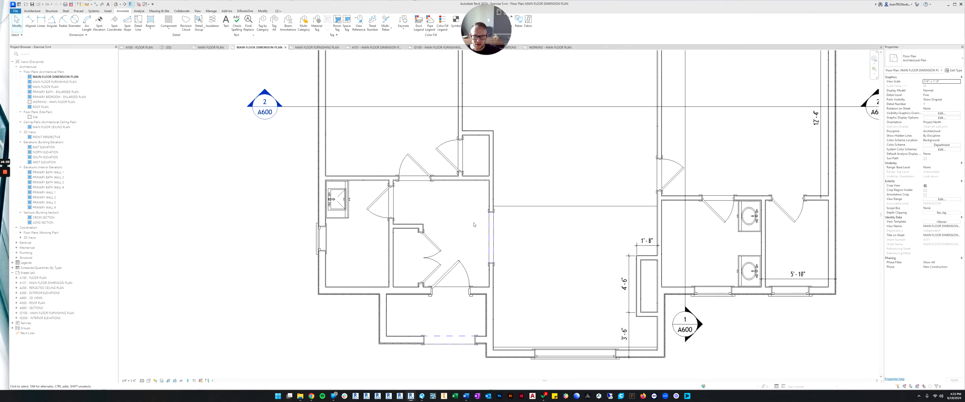
pyautogui.scroll(-3, 413, 212)
pyautogui.scroll(4, 423, 169)
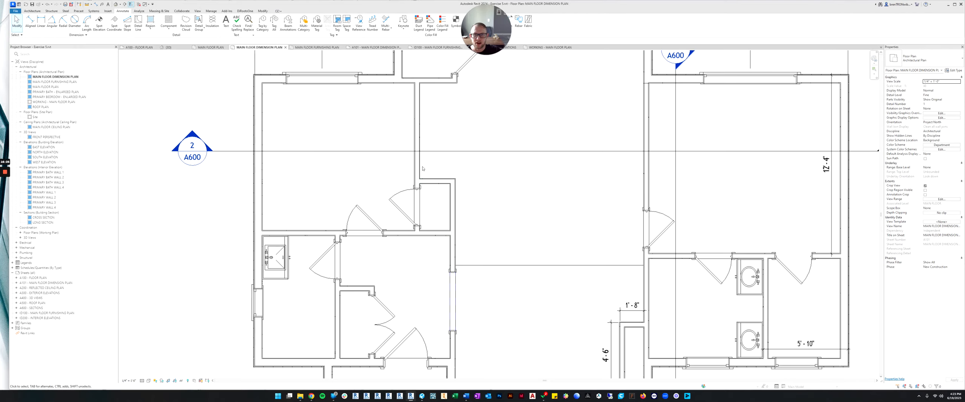
pyautogui.scroll(-2, 317, 234)
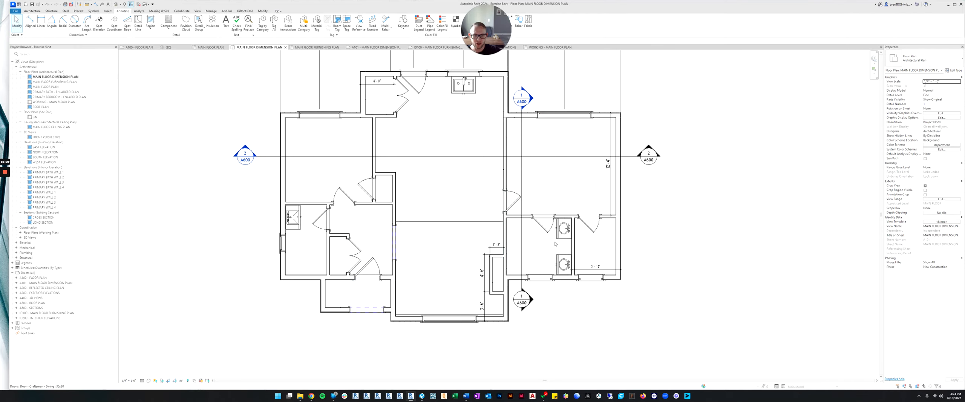
pyautogui.scroll(-2, 350, 283)
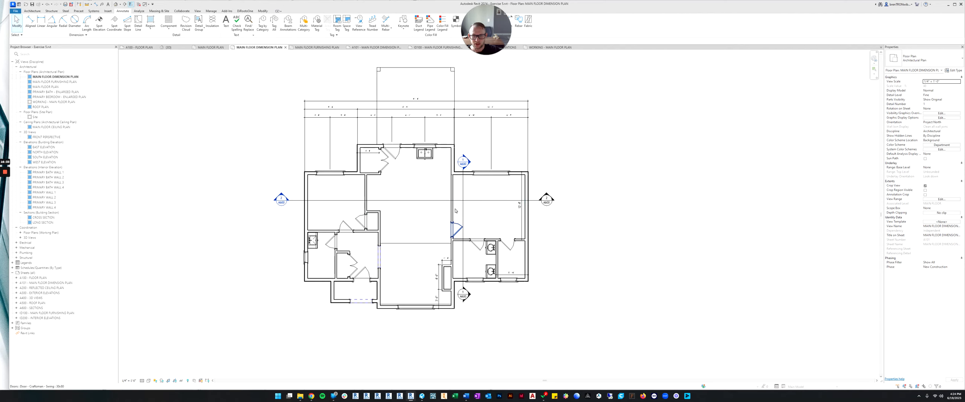
pyautogui.moveTo(406, 215); pyautogui.dragTo(432, 218, button='middle')
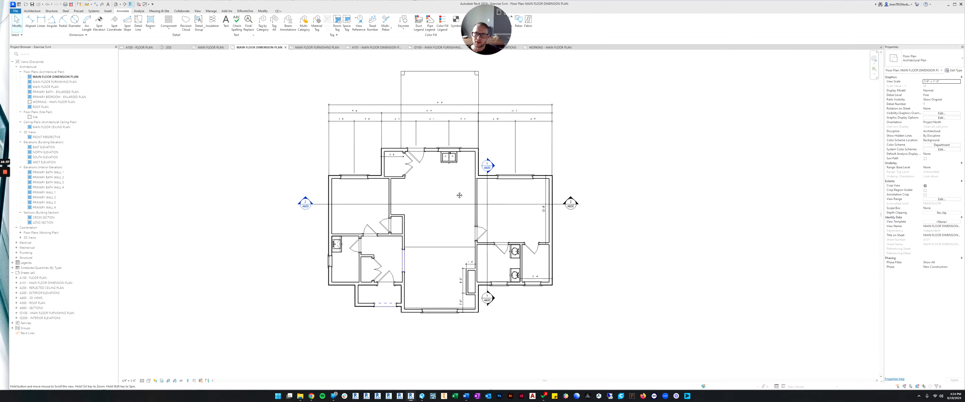
pyautogui.moveTo(450, 191); pyautogui.dragTo(453, 209, button='middle')
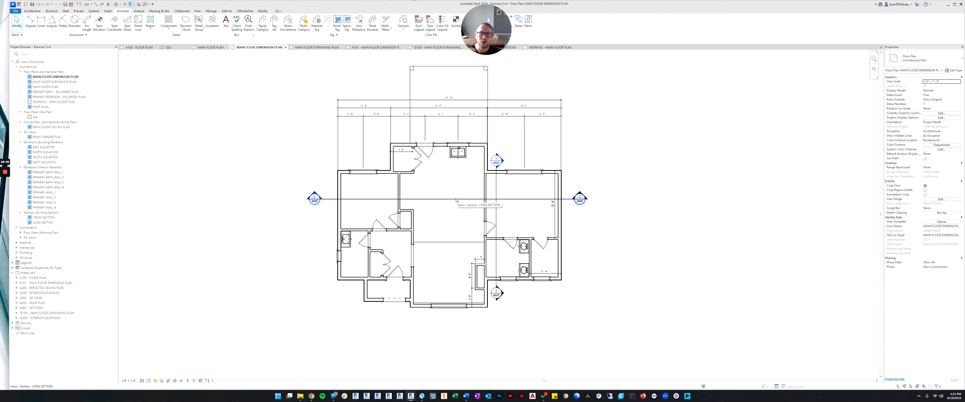